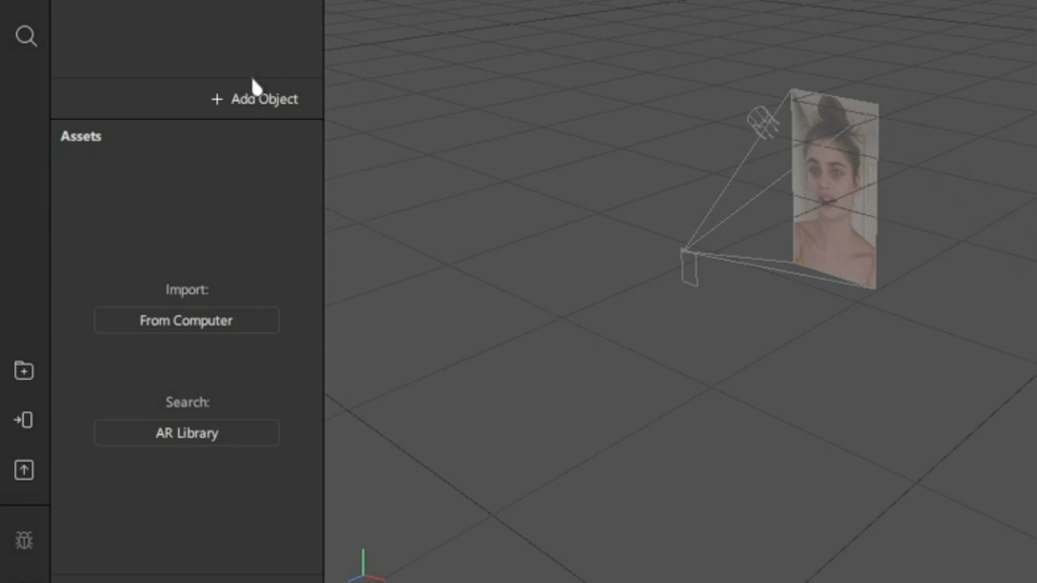
- Add a Canvas object to the scene
{"action": "left_click", "coordinate": [267, 99]}
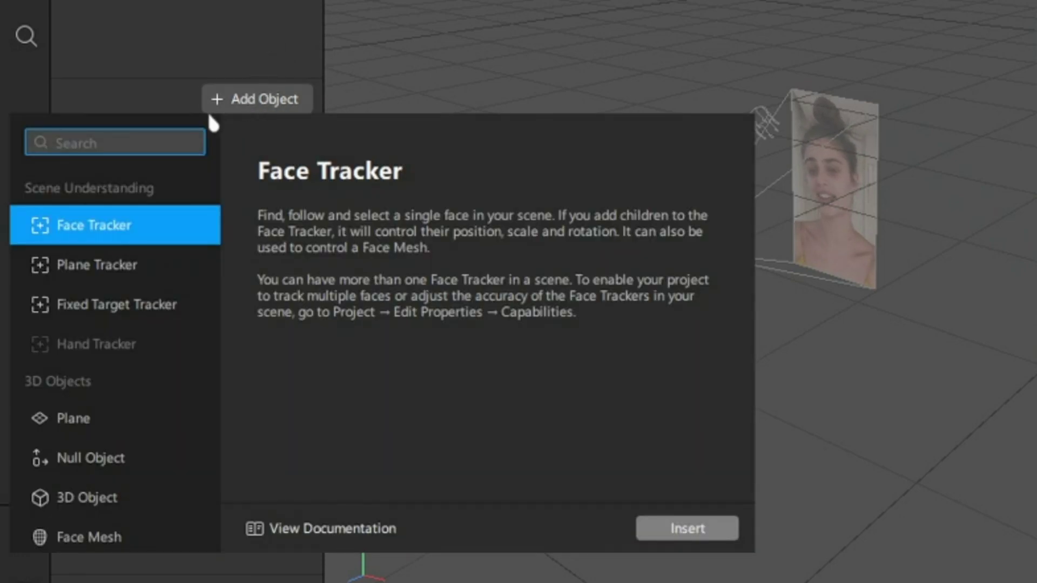
{"action": "scroll", "coordinate": [86, 244], "scroll_direction": "down", "scroll_amount": 5}
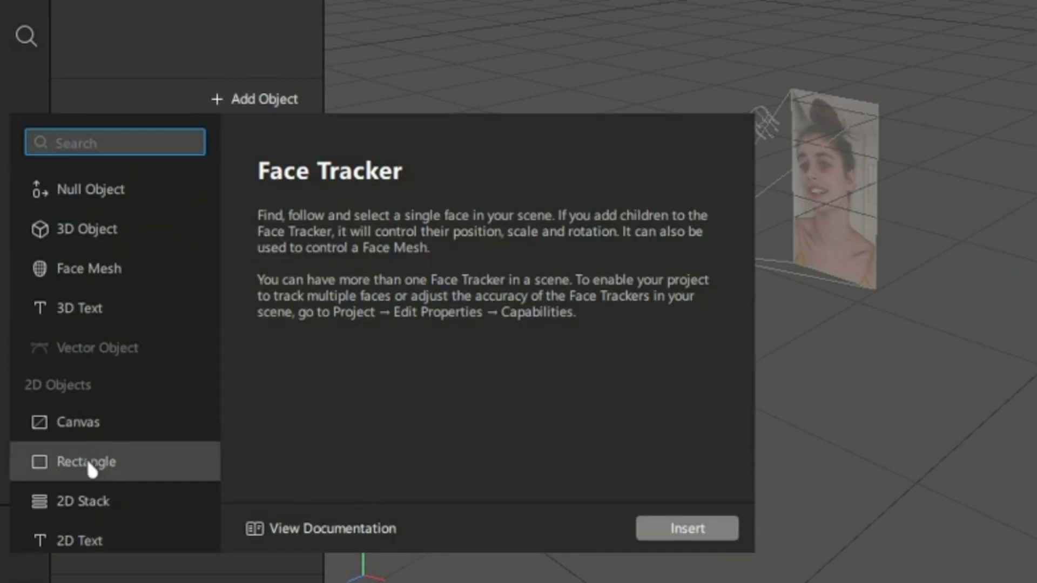
{"action": "double_click", "coordinate": [99, 419]}
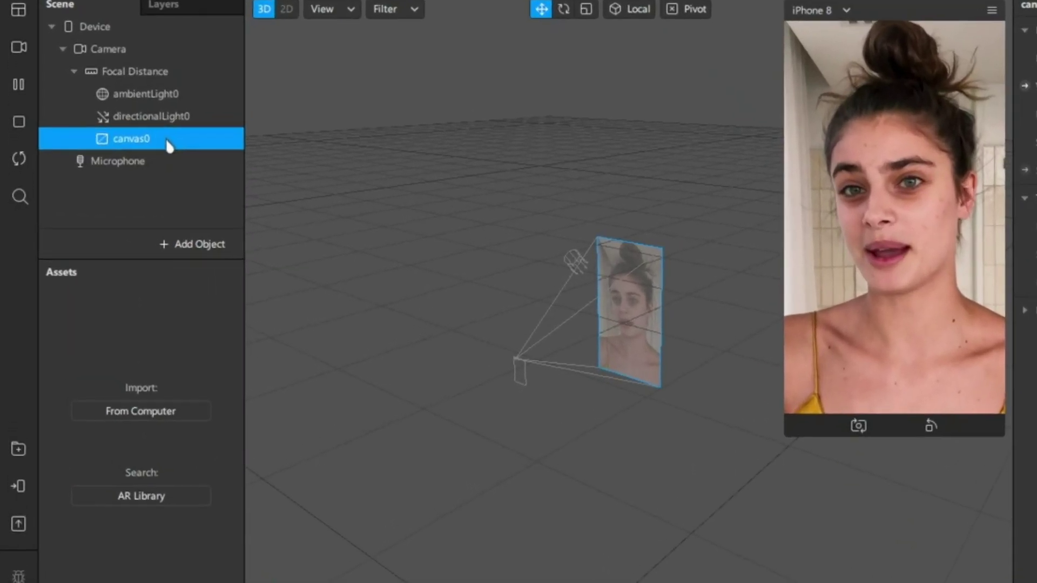
- Add two rectangles as children of the canvas
{"action": "right_click", "coordinate": [135, 158]}
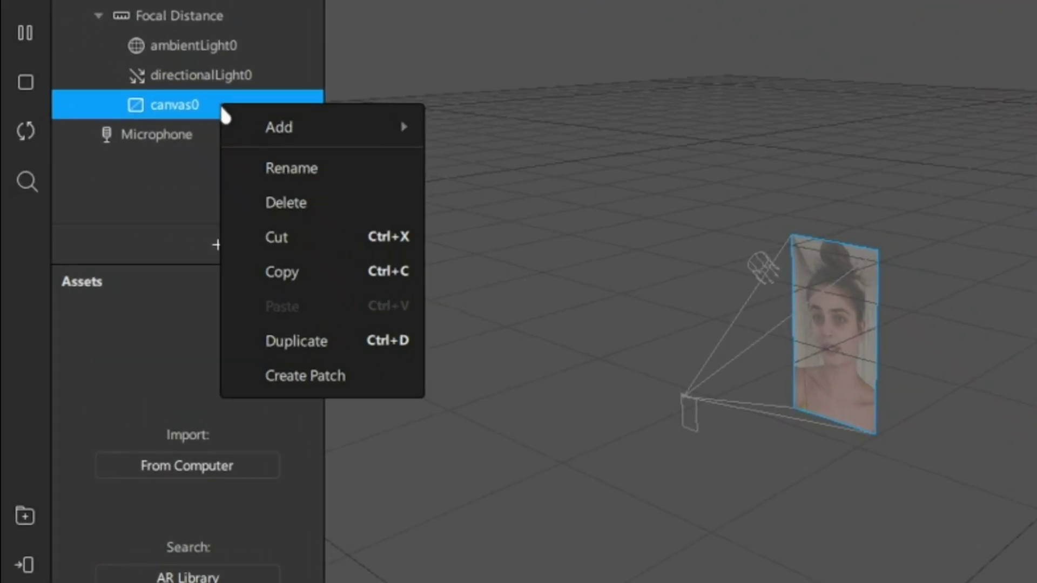
{"action": "mouse_move", "coordinate": [162, 173]}
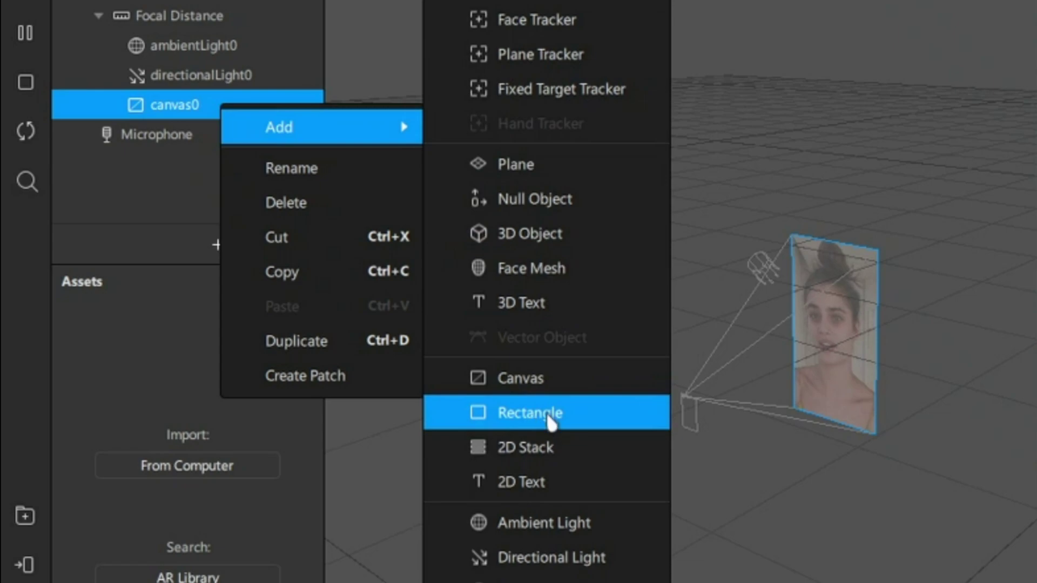
{"action": "left_click", "coordinate": [547, 426]}
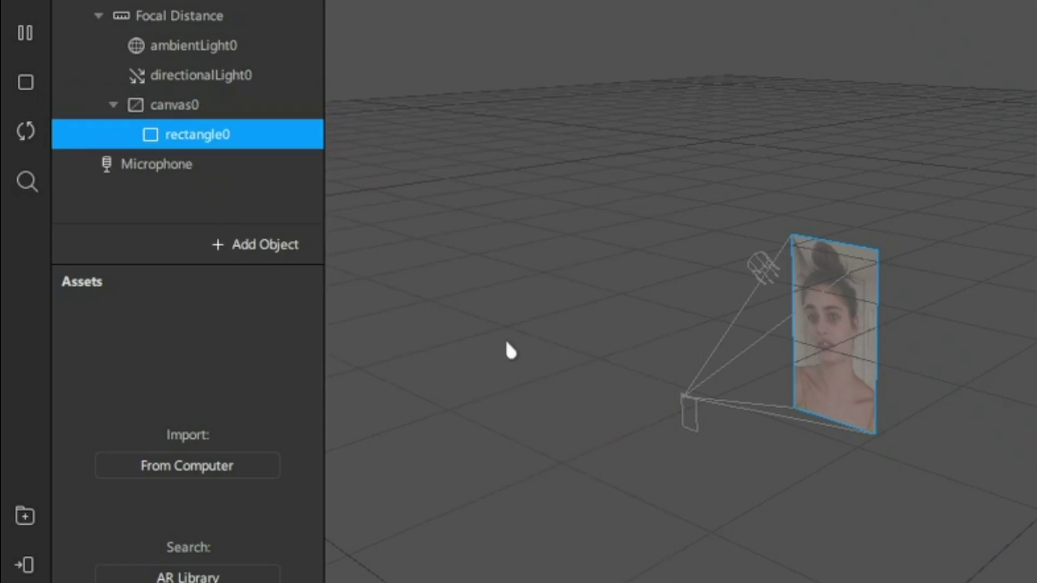
{"action": "left_click", "coordinate": [271, 110]}
{"action": "right_click", "coordinate": [270, 108]}
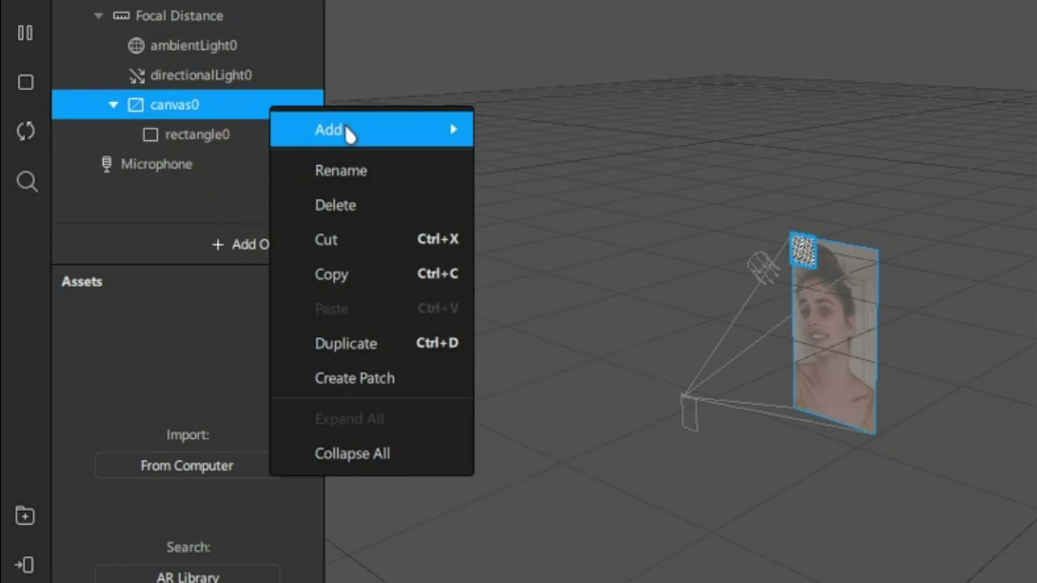
{"action": "mouse_move", "coordinate": [348, 132]}
{"action": "left_click", "coordinate": [573, 413]}
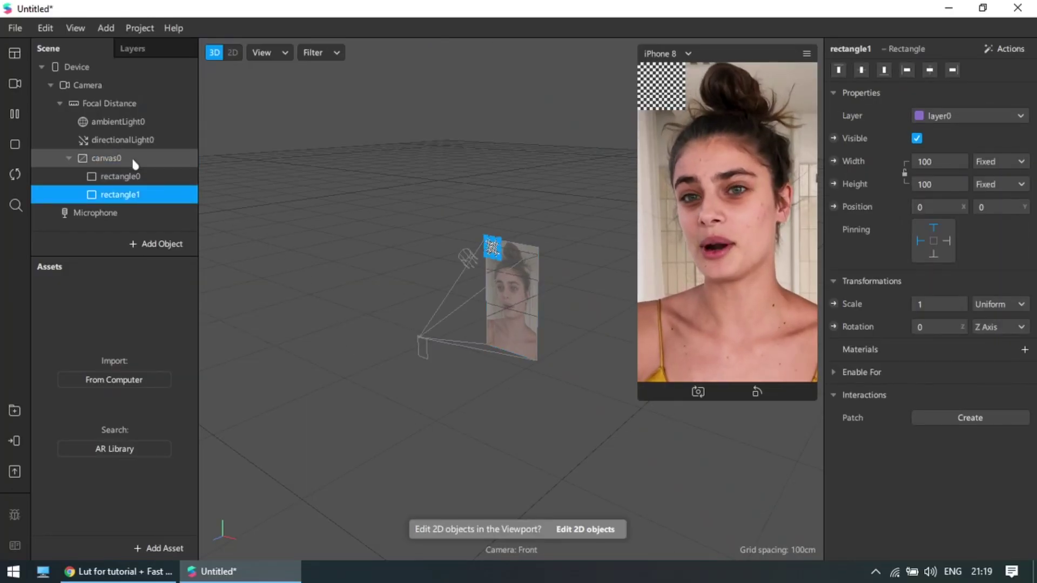
- Rename the canvas as topBottom
{"action": "left_click", "coordinate": [130, 157]}
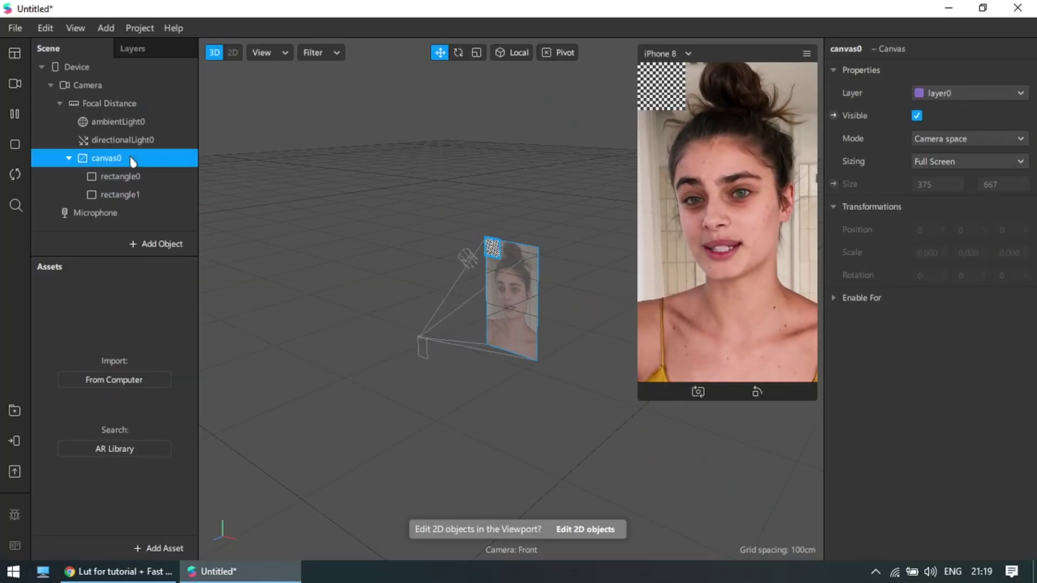
{"action": "double_click", "coordinate": [140, 160]}
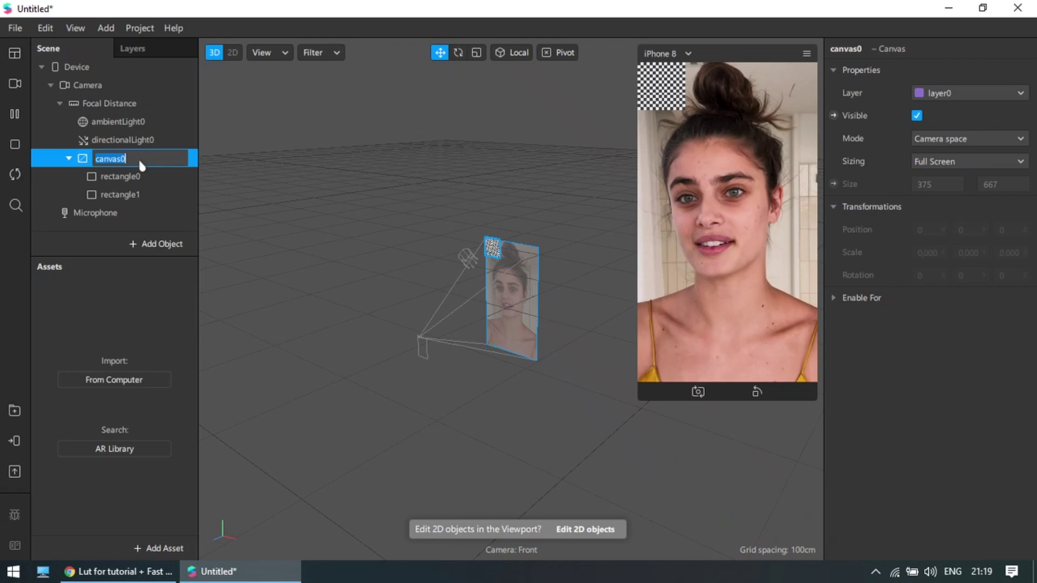
{"action": "type", "text": "TOPB"}
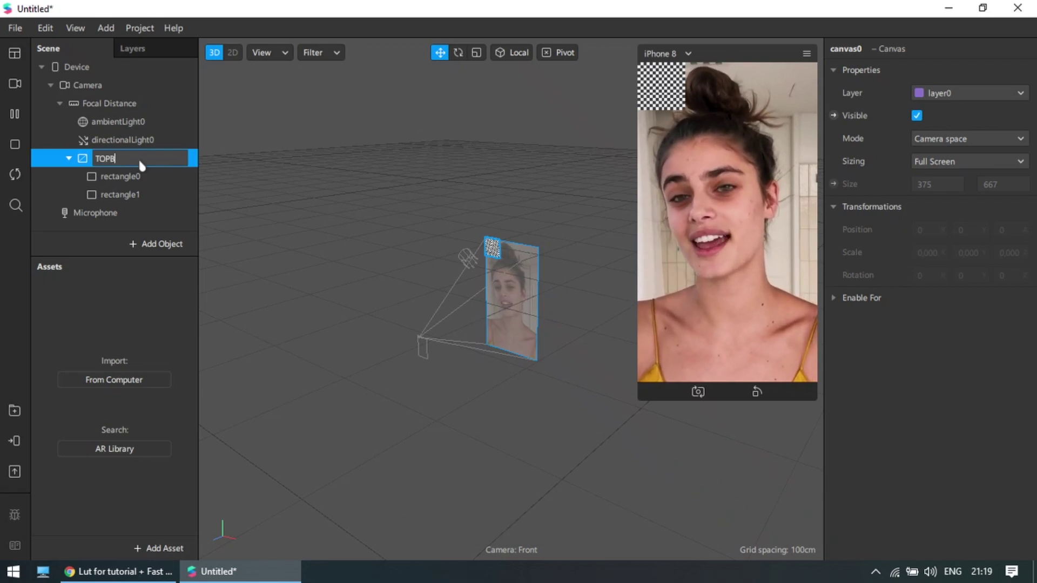
{"action": "key", "text": "BackSpace"}
{"action": "key", "text": "BackSpace"}
{"action": "key", "text": "BackSpace"}
{"action": "key", "text": "BackSpace"}
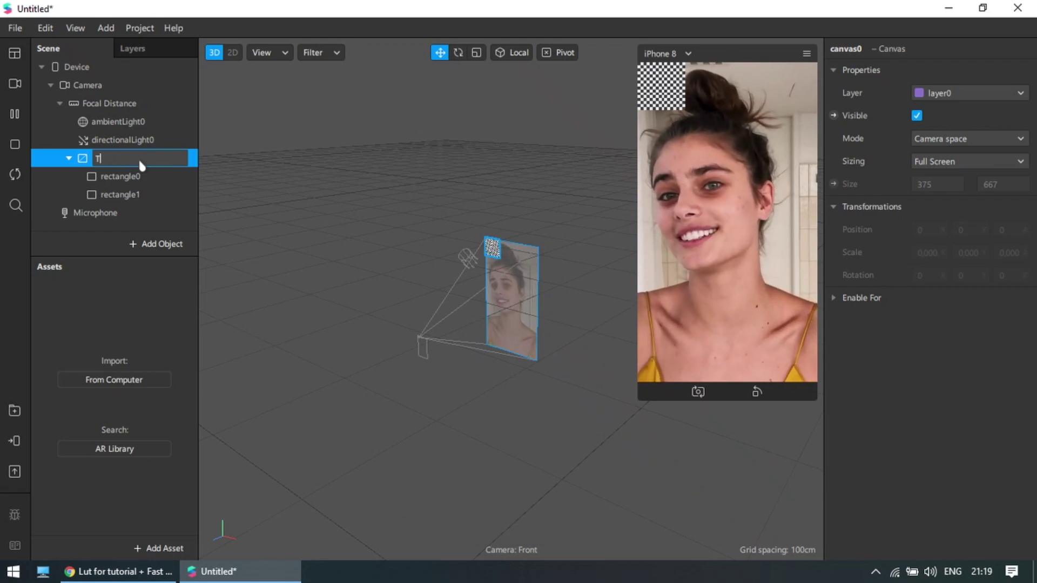
{"action": "type", "text": "opBottom"}
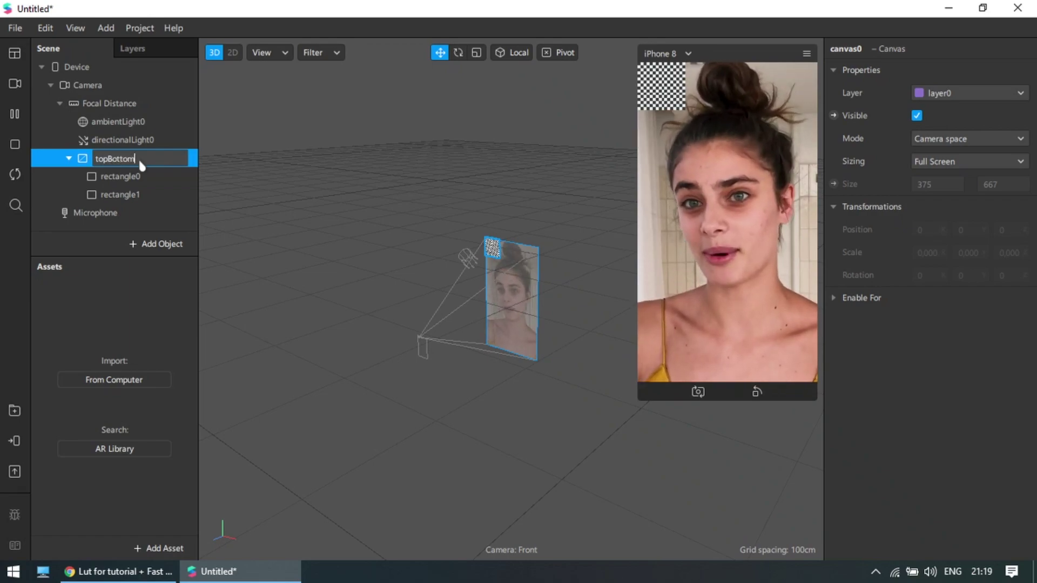
{"action": "key", "text": "Return"}
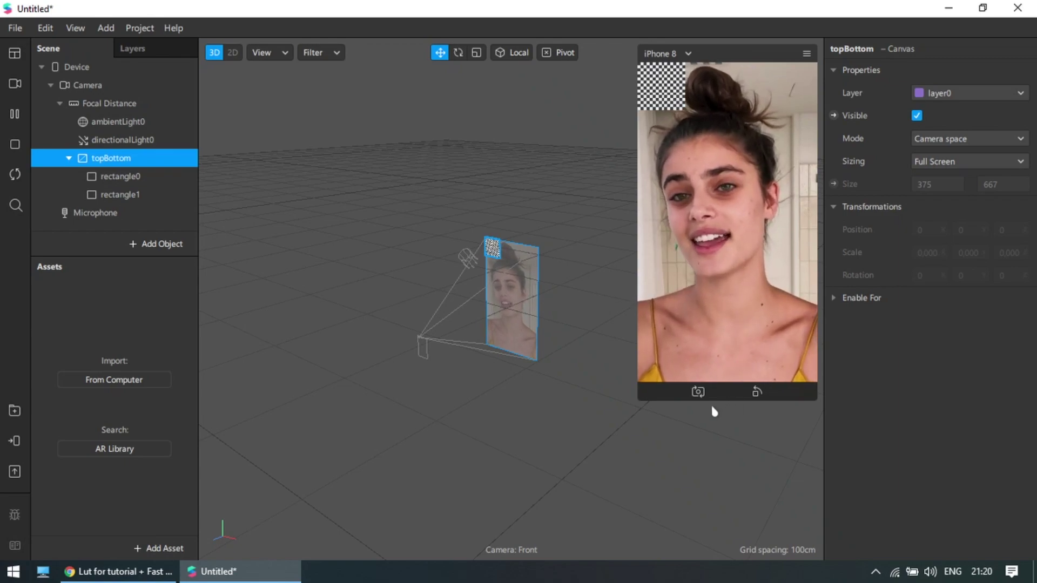
- Rename the first rectangle as user1 and the second rectangle as line1
{"action": "left_click", "coordinate": [138, 177]}
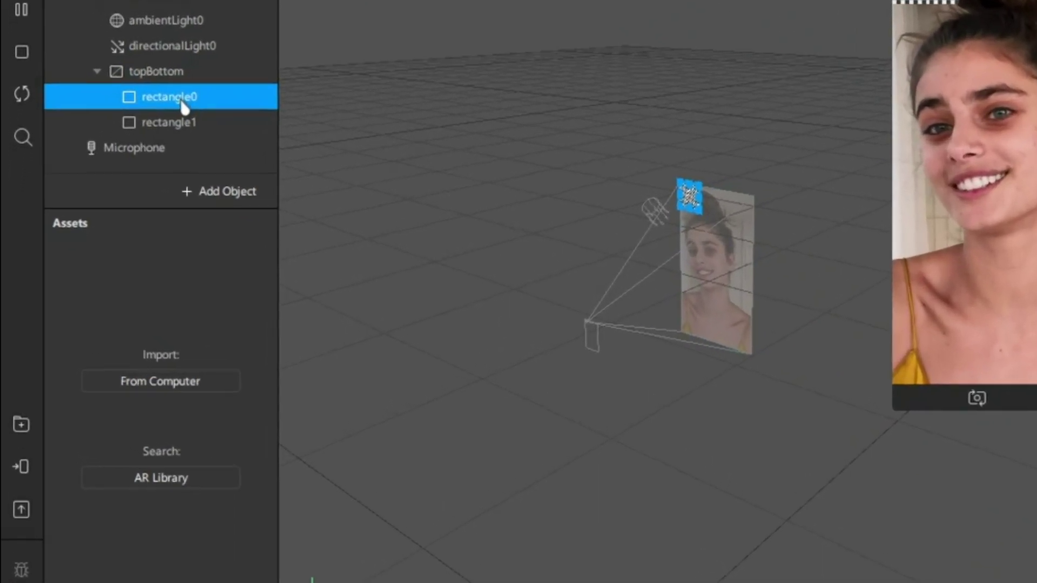
{"action": "double_click", "coordinate": [180, 107]}
{"action": "type", "text": "user1"}
{"action": "key", "text": "Return"}
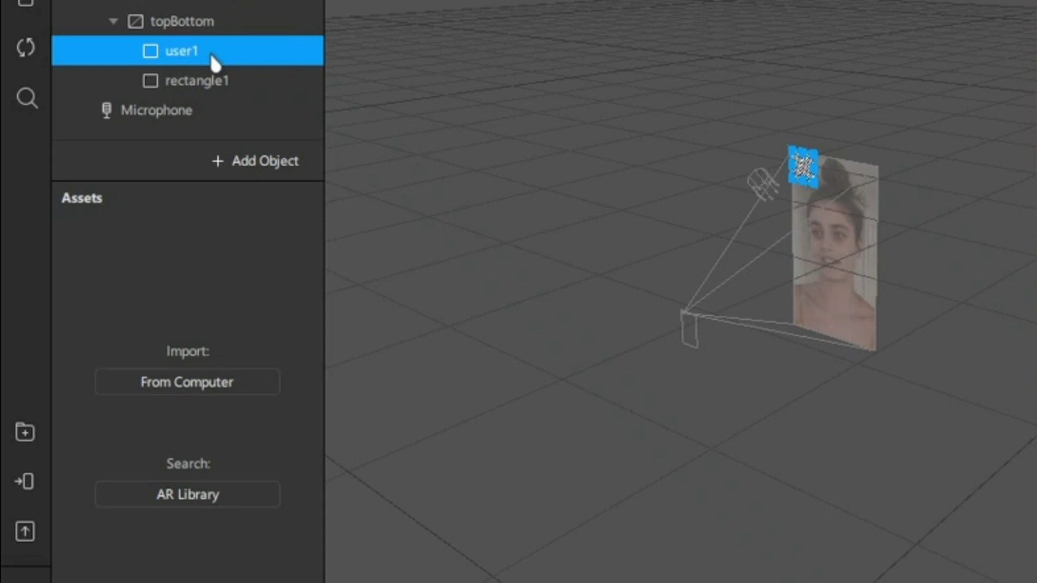
{"action": "left_click", "coordinate": [237, 85]}
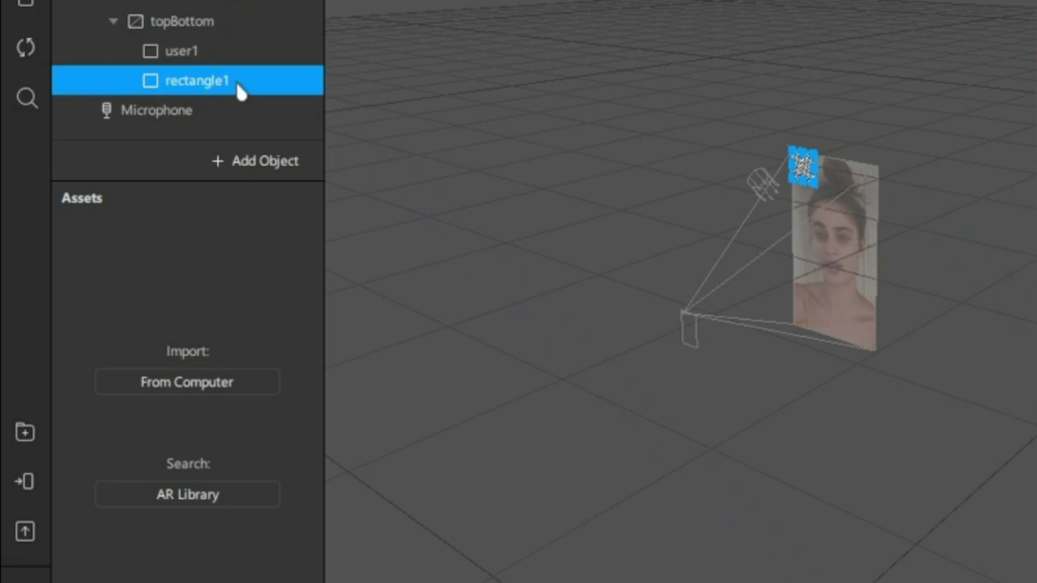
{"action": "double_click", "coordinate": [235, 80]}
{"action": "type", "text": "line1"}
{"action": "key", "text": "Return"}
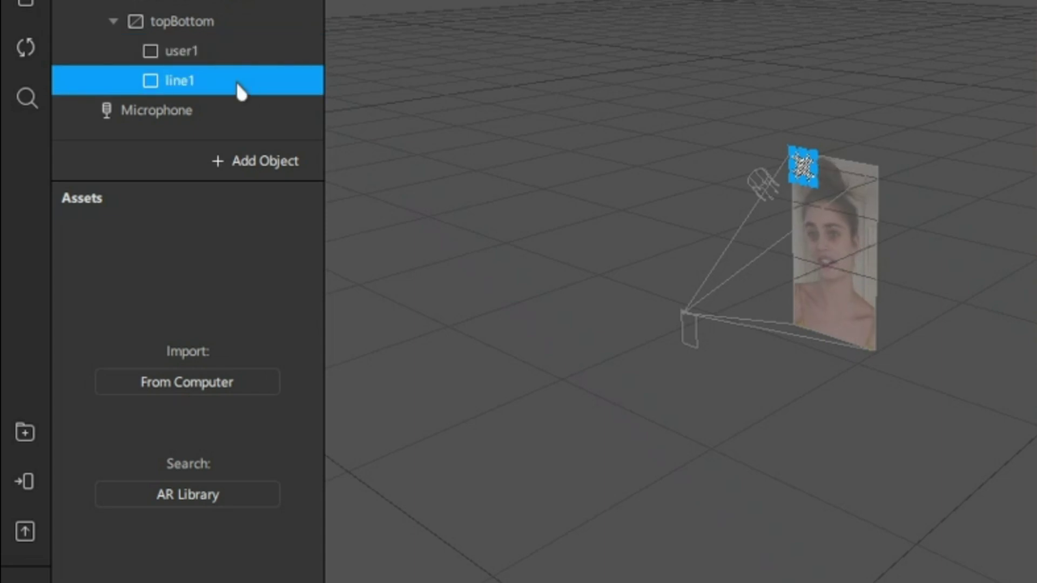
- Make the user1 rectangle fill the full width and height of the canvas
{"action": "left_click", "coordinate": [203, 54]}
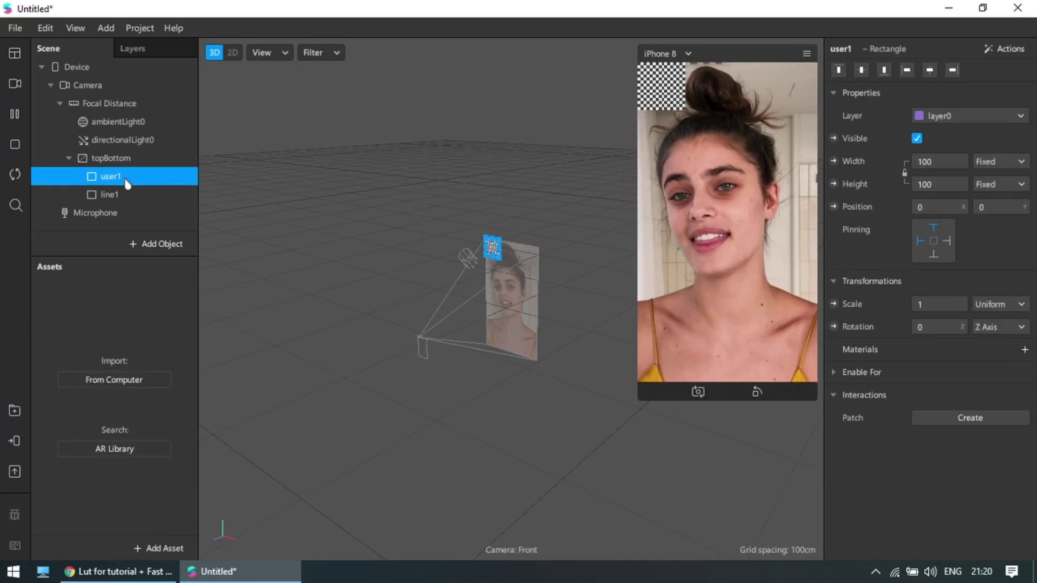
{"action": "left_click", "coordinate": [945, 162]}
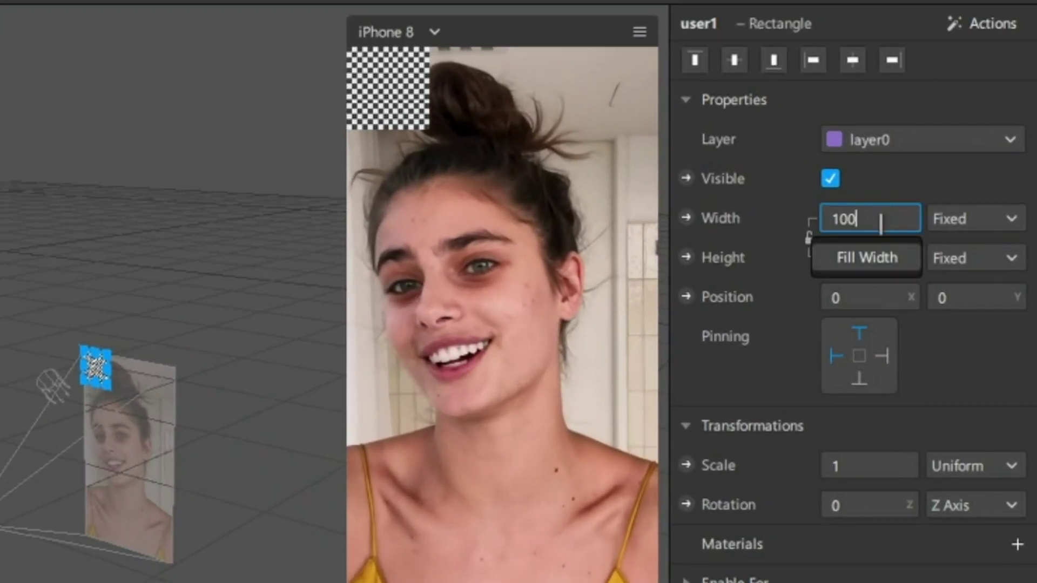
{"action": "left_click", "coordinate": [867, 259]}
{"action": "left_click", "coordinate": [866, 259]}
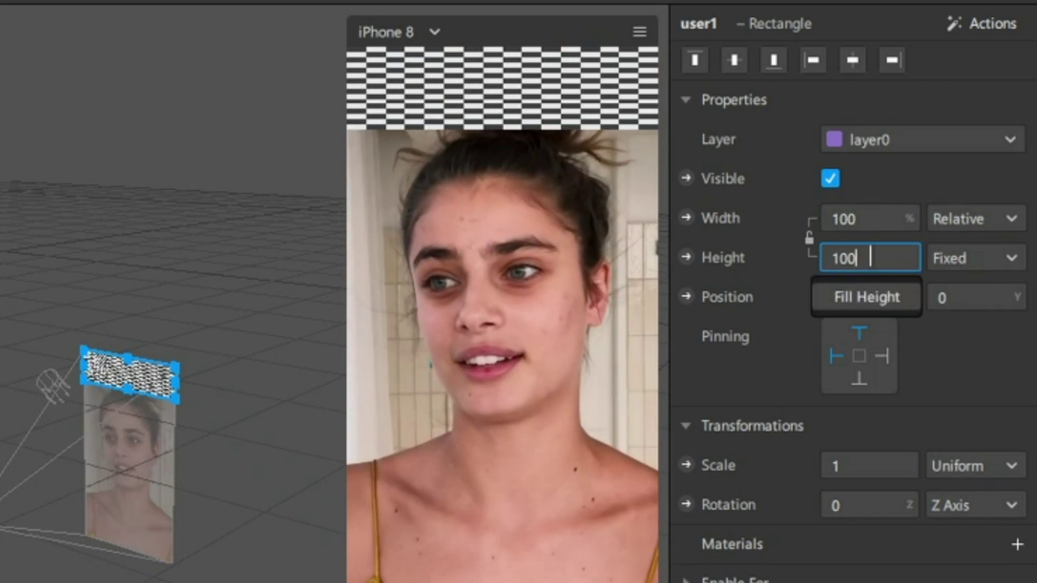
{"action": "left_click", "coordinate": [875, 299]}
- Switch user1's width and height to Fixed sizing and pin the rectangle to the centre
{"action": "left_click", "coordinate": [996, 223]}
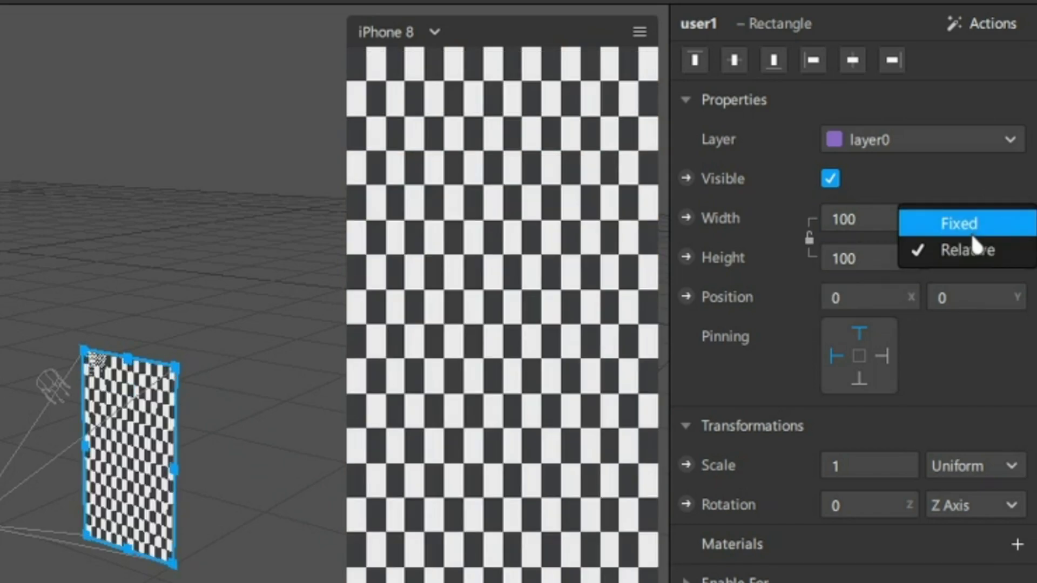
{"action": "left_click", "coordinate": [966, 223]}
{"action": "left_click", "coordinate": [975, 258]}
{"action": "left_click", "coordinate": [953, 265]}
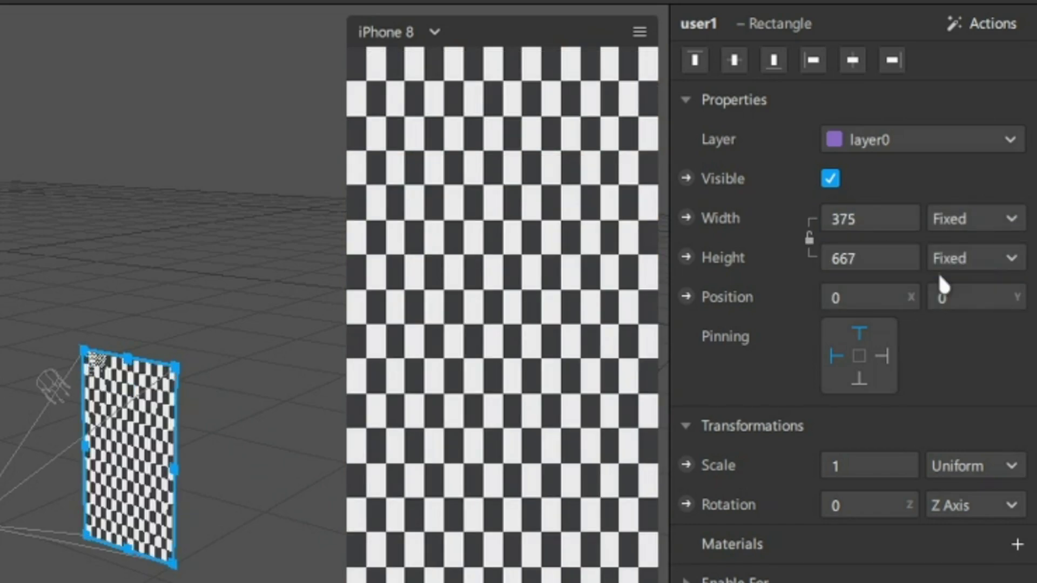
{"action": "left_click", "coordinate": [860, 331]}
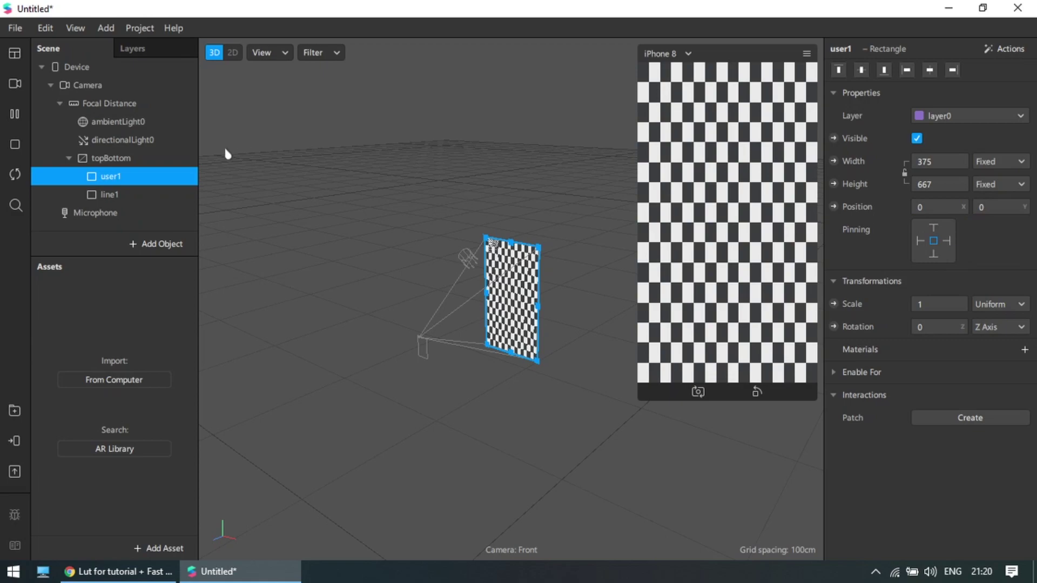
- Make the line1 rectangle fill the full width and height of the canvas
{"action": "left_click", "coordinate": [170, 195]}
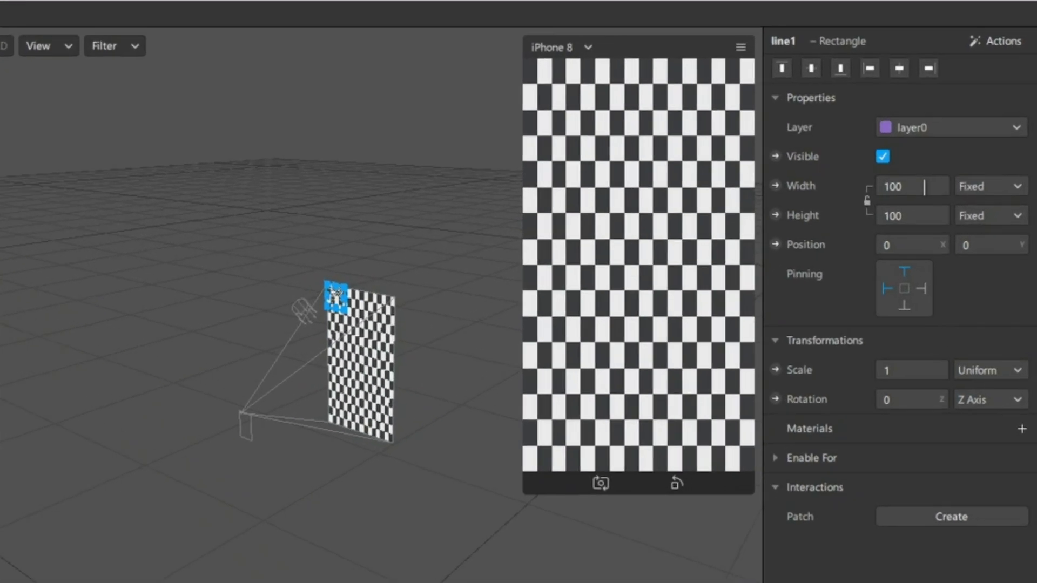
{"action": "left_click", "coordinate": [947, 162]}
{"action": "left_click", "coordinate": [939, 182]}
{"action": "left_click", "coordinate": [892, 257]}
{"action": "left_click", "coordinate": [888, 301]}
- Set line1's width and height to Fixed sizing and pin it to the centre
{"action": "left_click", "coordinate": [966, 223]}
{"action": "left_click", "coordinate": [961, 231]}
{"action": "left_click", "coordinate": [967, 266]}
{"action": "left_click", "coordinate": [965, 271]}
{"action": "mouse_move", "coordinate": [838, 366]}
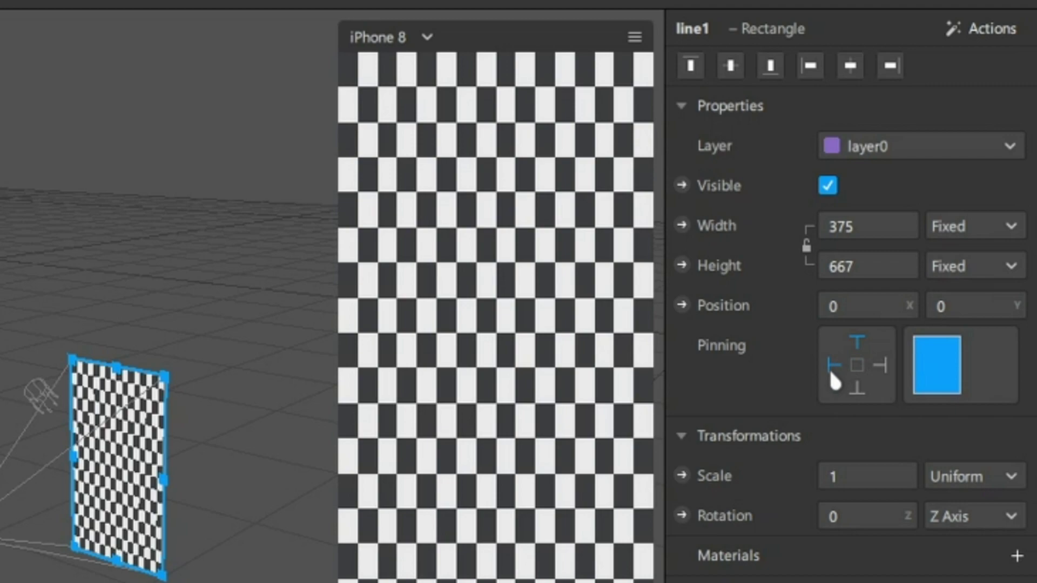
{"action": "left_click", "coordinate": [857, 365]}
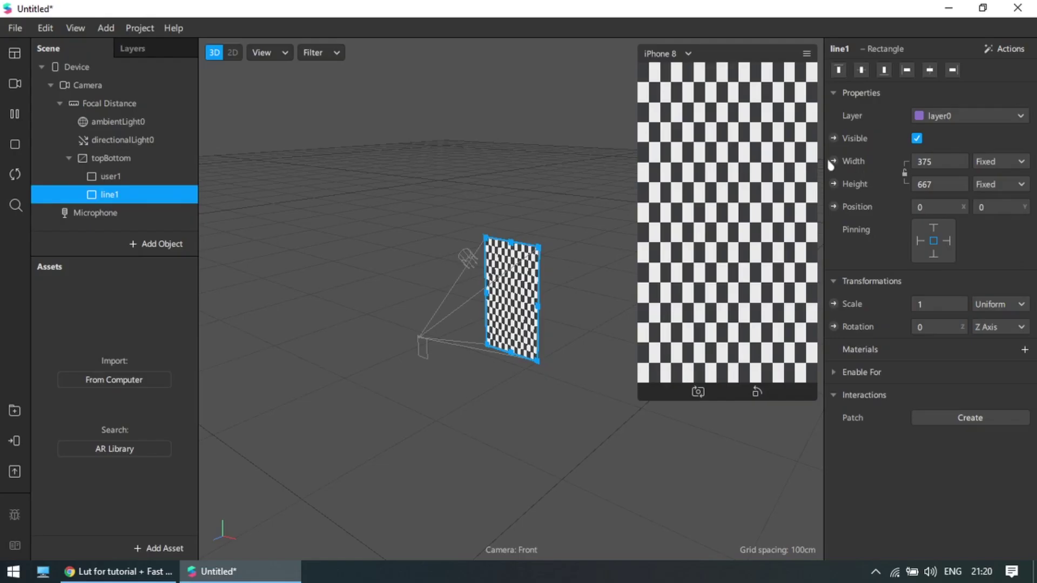
- Turn off the visibility of the topBottom canvas
{"action": "left_click", "coordinate": [124, 160]}
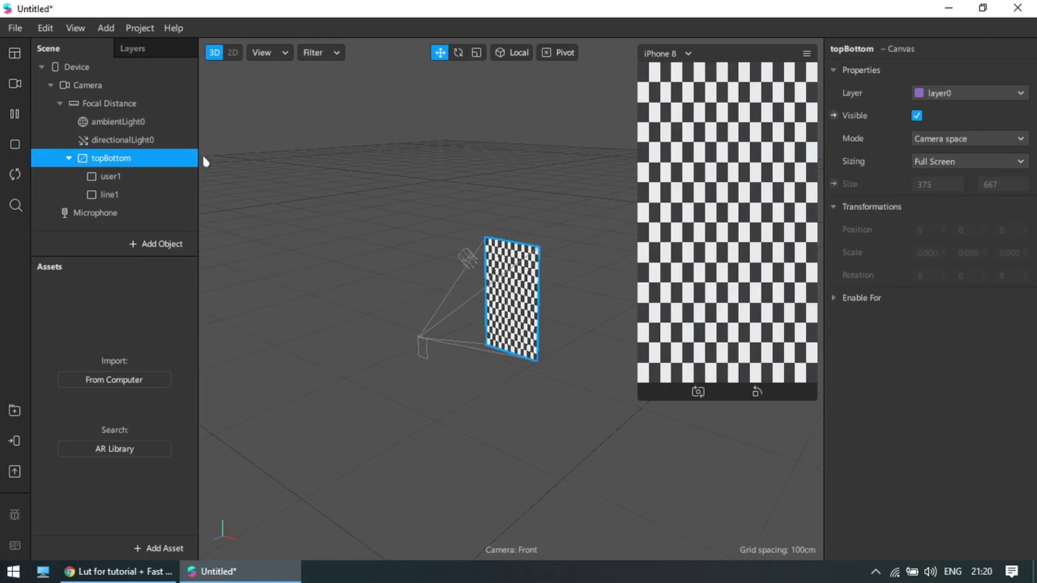
{"action": "left_click", "coordinate": [917, 115]}
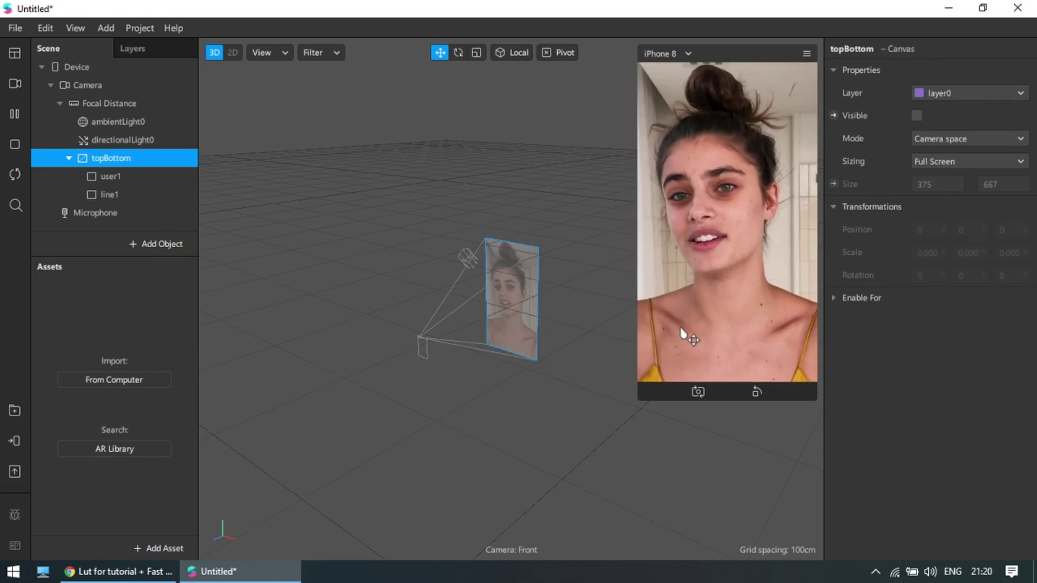
- Show the Patch Editor, enlarge it over most of the viewport, and shrink the iPhone 8 simulator preview
{"action": "left_click_drag", "start_coordinate": [639, 402], "coordinate": [692, 303]}
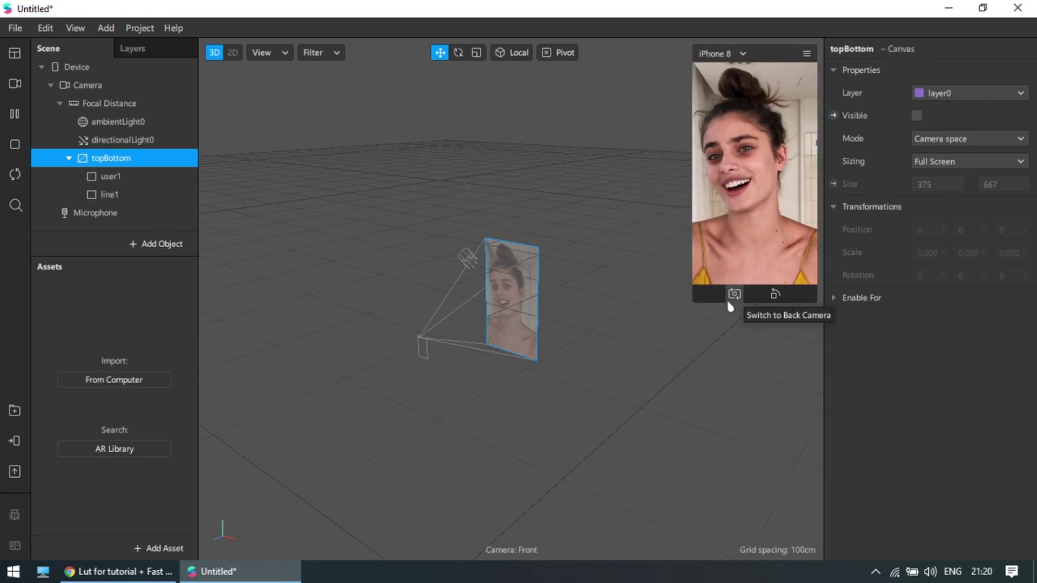
{"action": "left_click", "coordinate": [78, 31]}
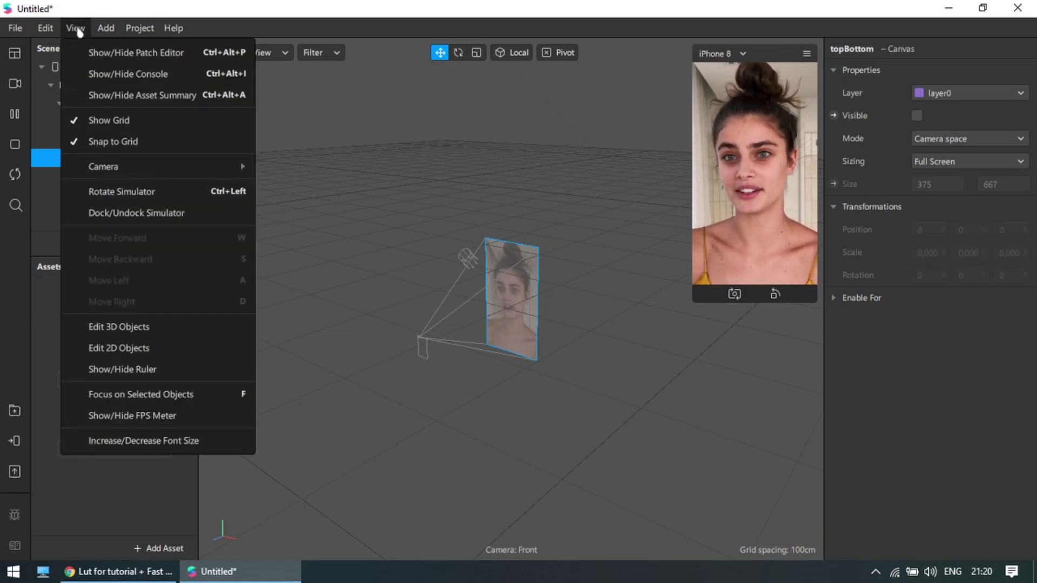
{"action": "left_click", "coordinate": [109, 52]}
{"action": "left_click_drag", "start_coordinate": [375, 338], "coordinate": [384, 200]}
{"action": "left_click_drag", "start_coordinate": [695, 283], "coordinate": [734, 214]}
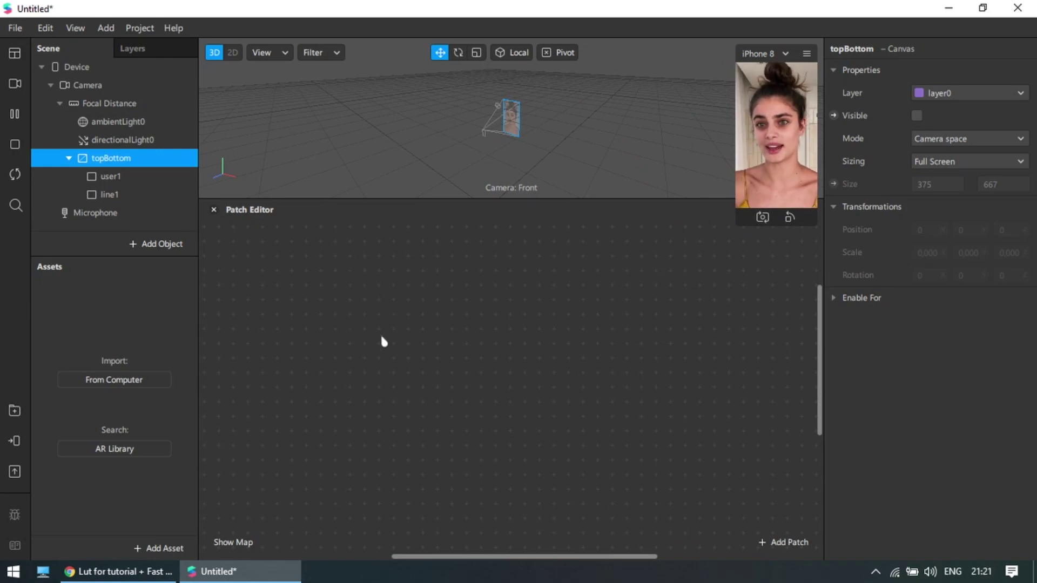
- Add a Screen Tap patch to the Patch Editor
{"action": "left_click", "coordinate": [170, 246]}
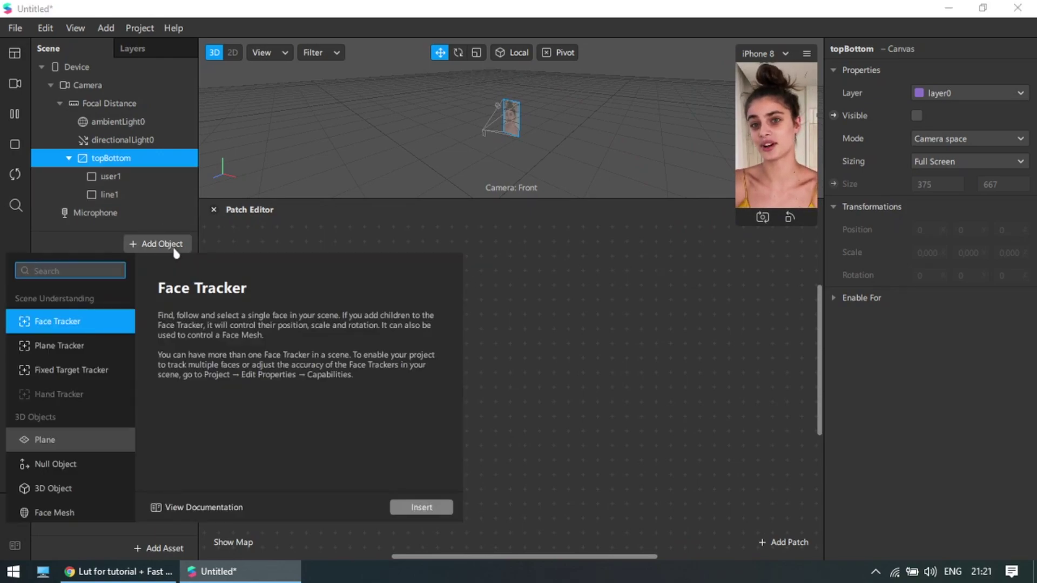
{"action": "left_click", "coordinate": [655, 297]}
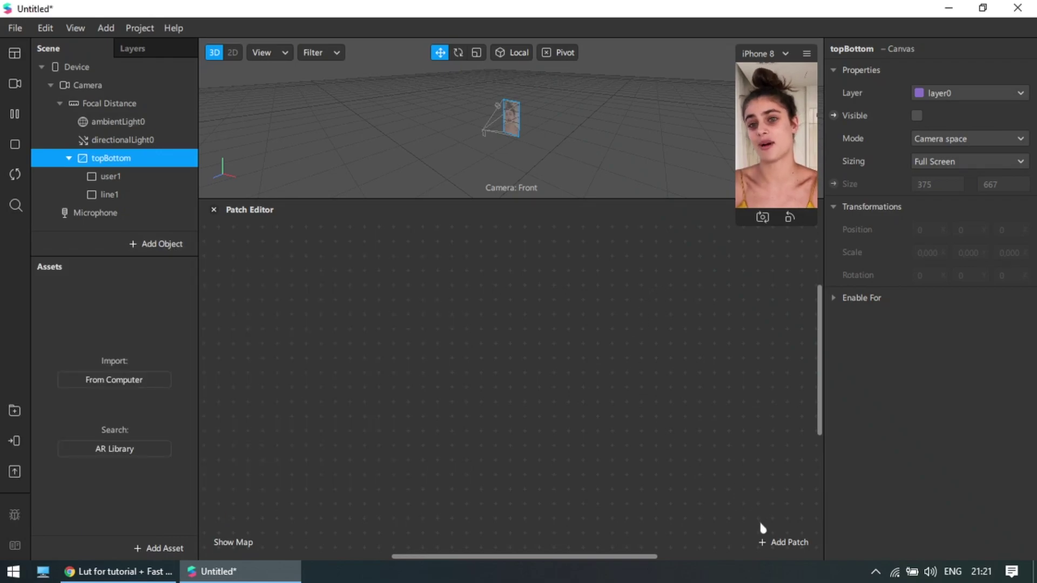
{"action": "left_click", "coordinate": [777, 544]}
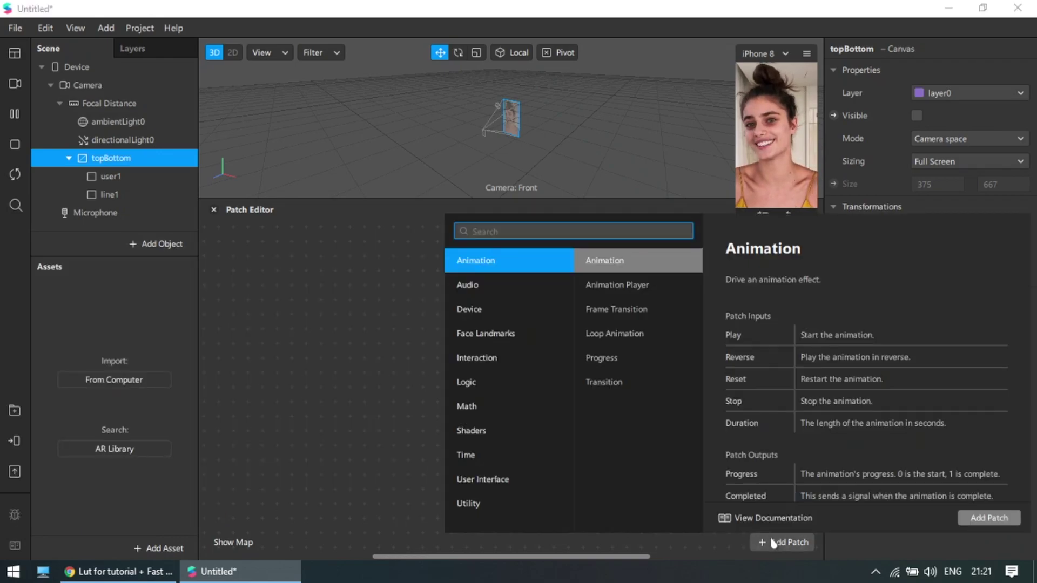
{"action": "type", "text": "scree"}
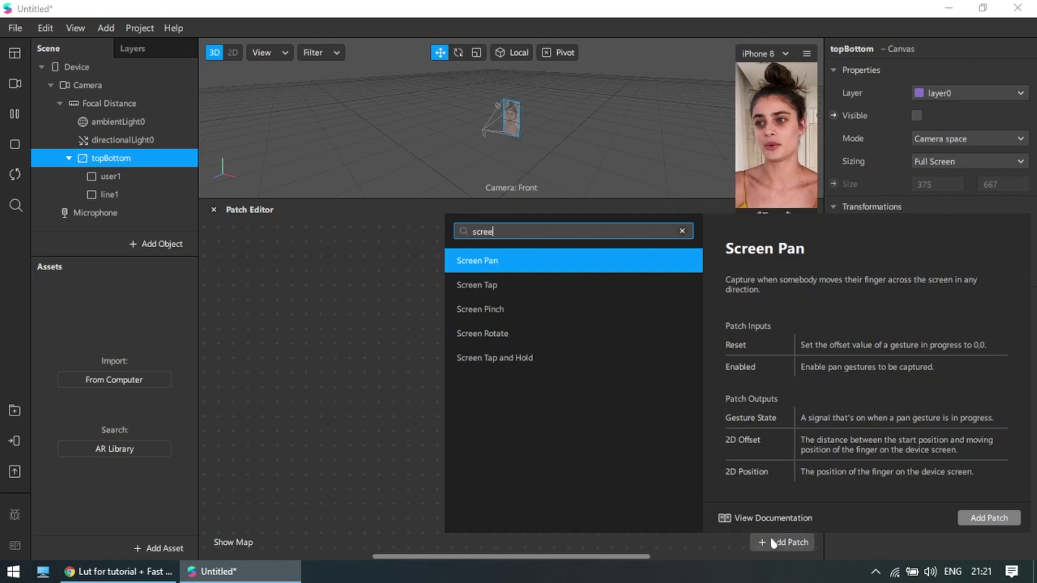
{"action": "key", "text": "Down"}
{"action": "key", "text": "Return"}
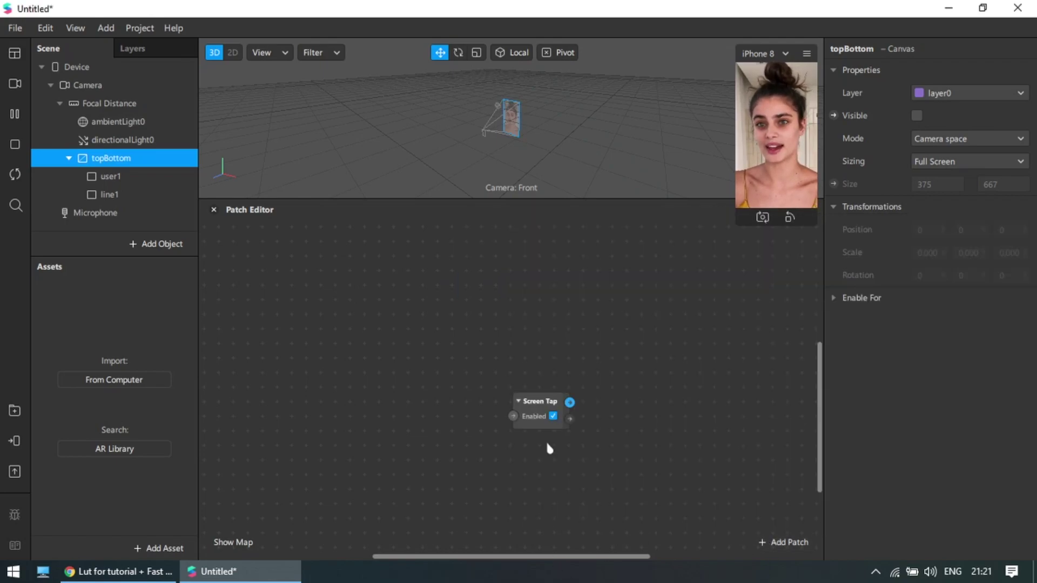
- Chain a Switch patch from Screen Tap into its Flip input, and a Pulse patch from the Switch's output
{"action": "left_click_drag", "start_coordinate": [511, 385], "coordinate": [336, 298]}
{"action": "left_click", "coordinate": [335, 336]}
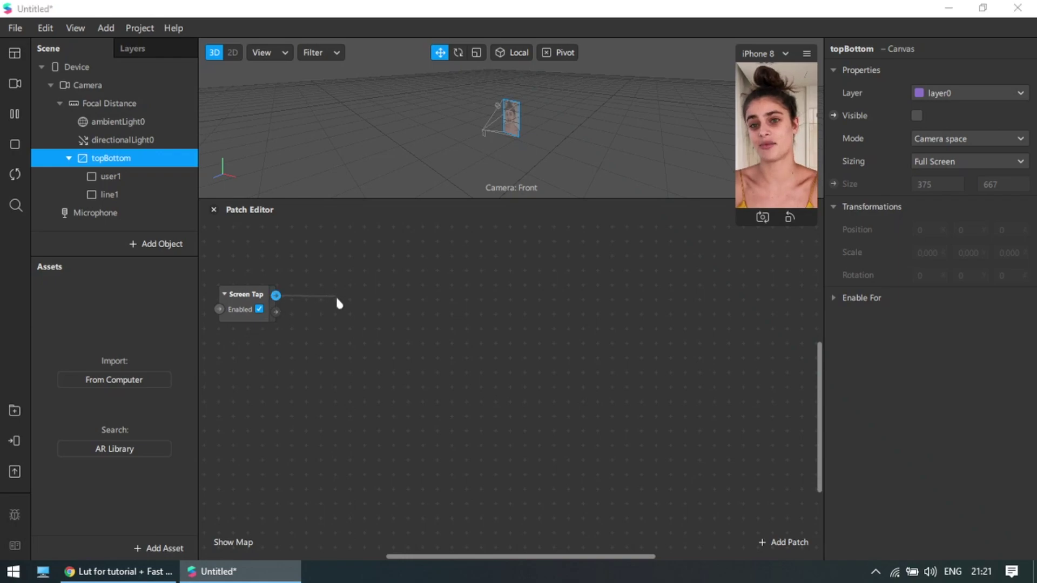
{"action": "type", "text": "puls"}
{"action": "key", "text": "Return"}
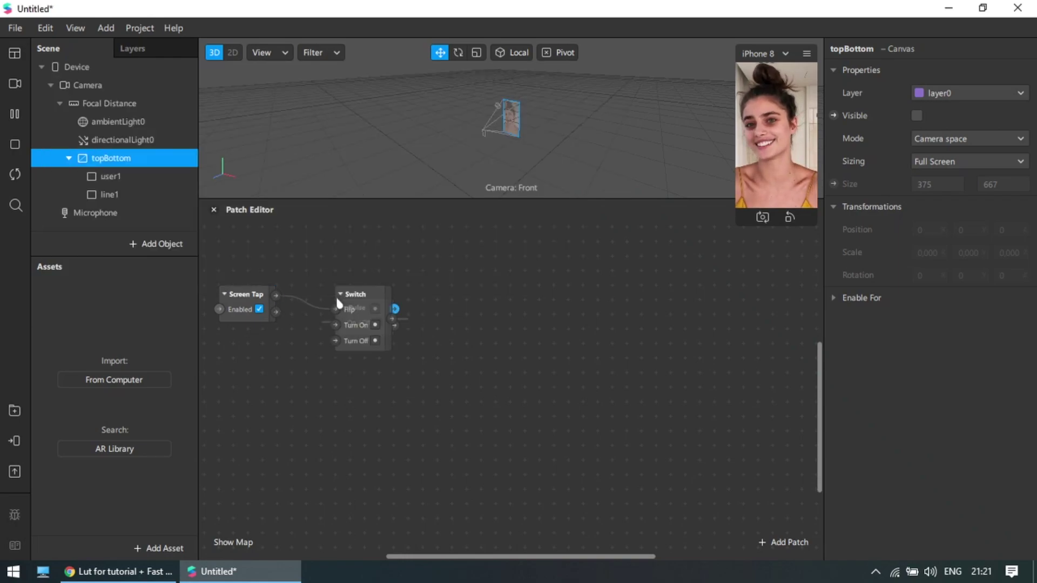
{"action": "left_click_drag", "start_coordinate": [335, 297], "coordinate": [396, 301]}
{"action": "left_click", "coordinate": [577, 308]}
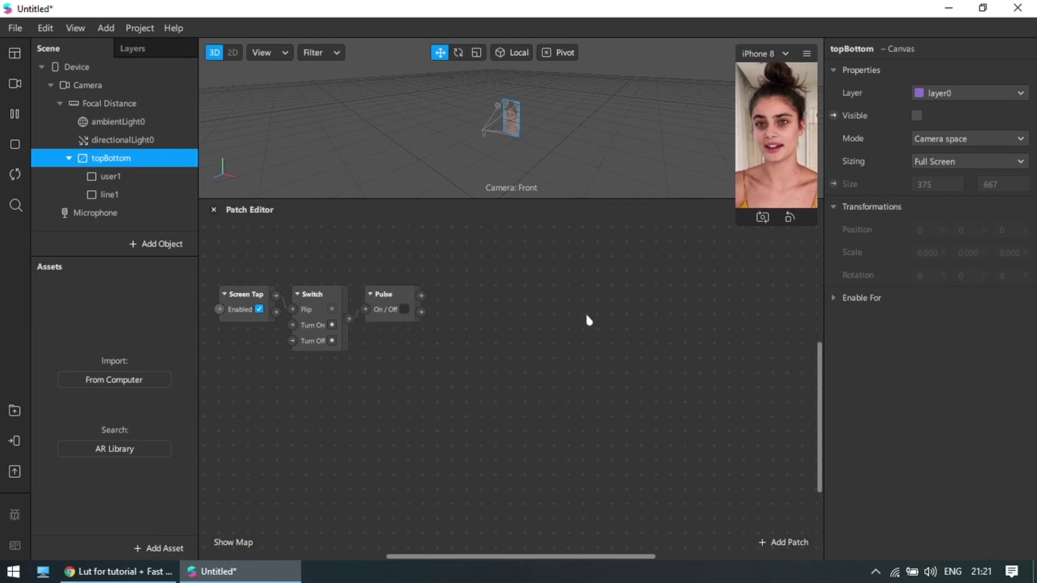
- Create an Animation patch from the Pulse's first output, connected to its Play input
{"action": "middle_click_drag", "start_coordinate": [485, 294], "coordinate": [415, 301]}
{"action": "left_click_drag", "start_coordinate": [398, 295], "coordinate": [430, 284]}
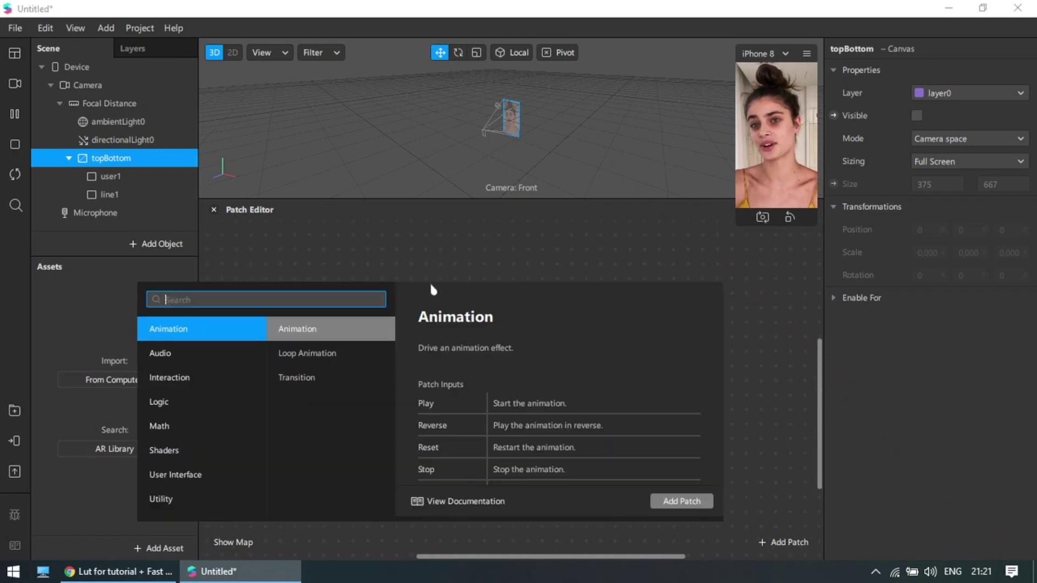
{"action": "type", "text": "animation"}
{"action": "key", "text": "Return"}
- Reposition the Animation patch beside Pulse and set its Duration to 10
{"action": "left_click_drag", "start_coordinate": [457, 295], "coordinate": [404, 231]}
{"action": "left_click", "coordinate": [429, 305]}
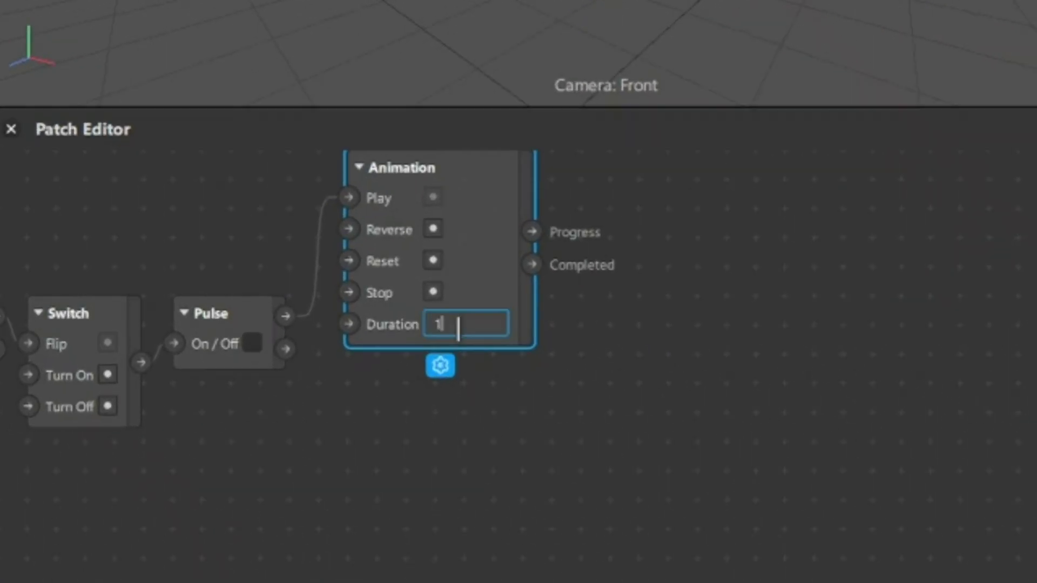
{"action": "key", "text": "Return"}
{"action": "left_click_drag", "start_coordinate": [486, 251], "coordinate": [502, 276]}
{"action": "left_click", "coordinate": [823, 316]}
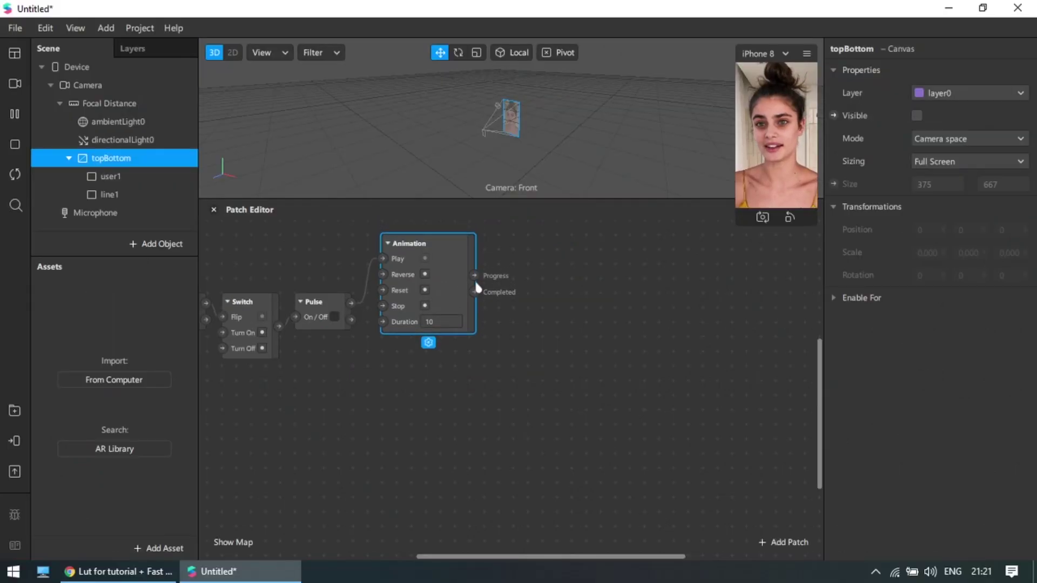
- Create a Transition patch driven by the Animation's Progress output
{"action": "left_click_drag", "start_coordinate": [622, 307], "coordinate": [390, 333]}
{"action": "left_click_drag", "start_coordinate": [319, 312], "coordinate": [352, 293]}
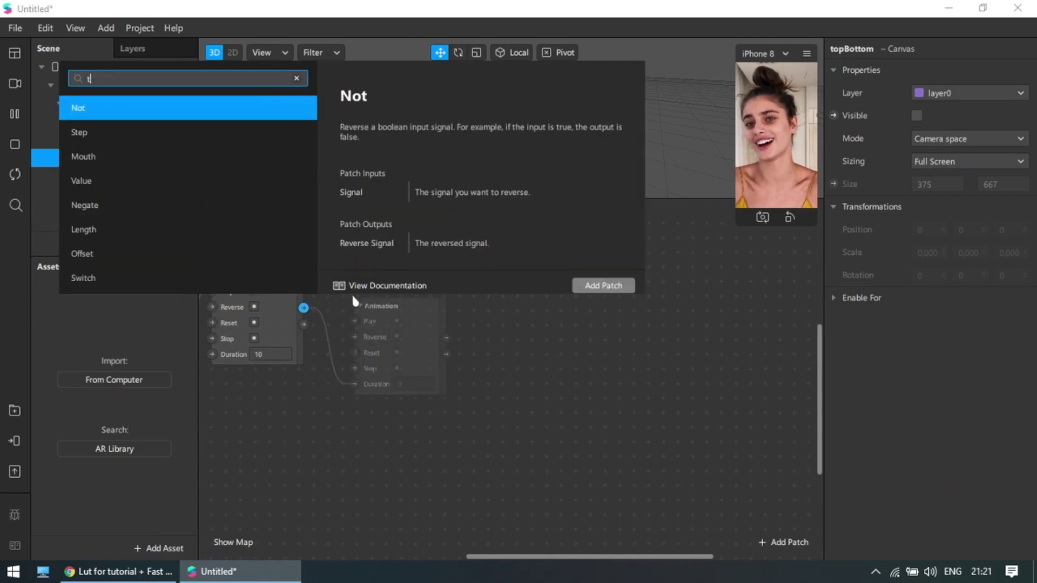
{"action": "type", "text": "tran"}
{"action": "key", "text": "Return"}
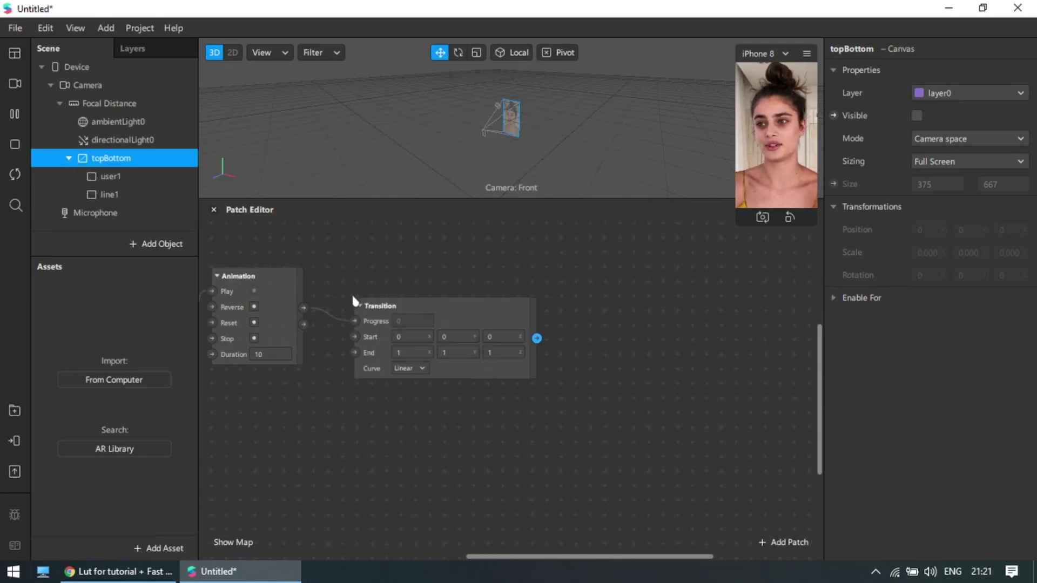
- Change the Transition patch's type to Vector 2 and move the patch up beside Animation
{"action": "left_click", "coordinate": [360, 302]}
{"action": "left_click", "coordinate": [448, 391]}
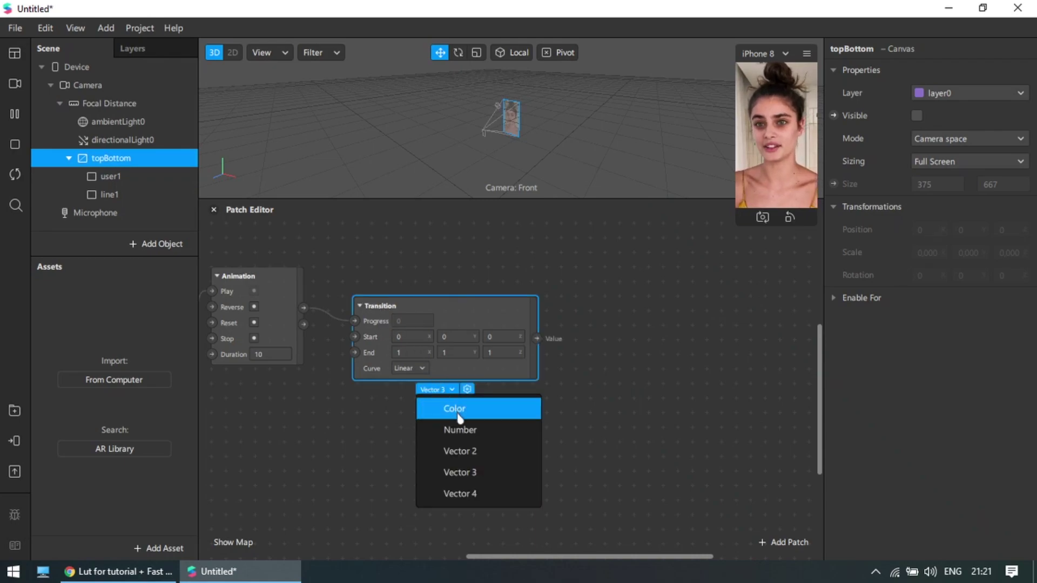
{"action": "left_click", "coordinate": [466, 450]}
{"action": "left_click_drag", "start_coordinate": [455, 301], "coordinate": [444, 231]}
{"action": "left_click", "coordinate": [539, 333]}
{"action": "scroll", "coordinate": [566, 348], "scroll_direction": "right", "scroll_amount": 2}
{"action": "scroll", "coordinate": [566, 347], "scroll_direction": "up", "scroll_amount": 1}
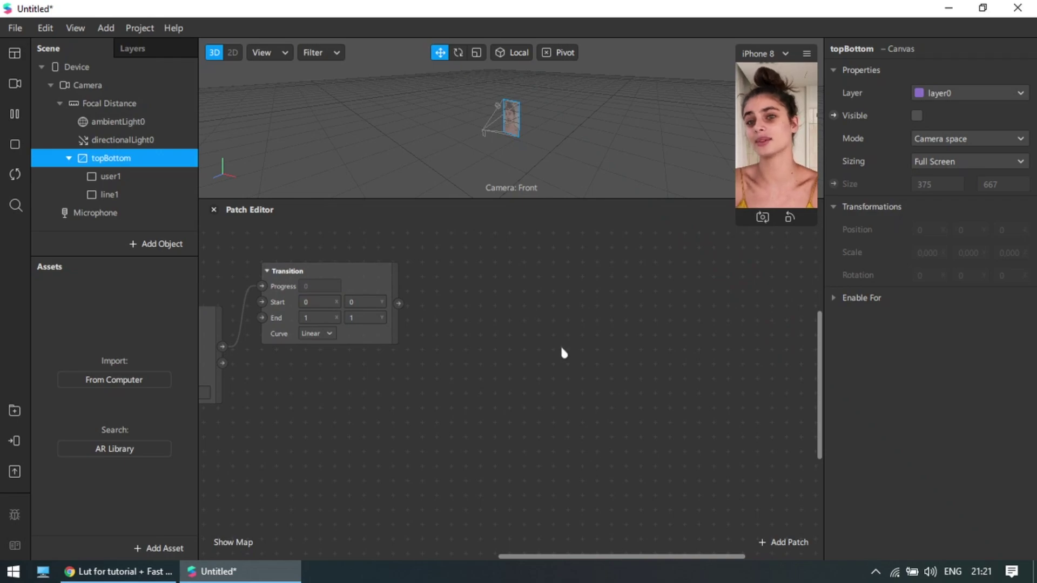
- Set the Transition's Start values to X 0,5 and Y -0,5
{"action": "left_click_drag", "start_coordinate": [435, 300], "coordinate": [446, 294]}
{"action": "left_click", "coordinate": [319, 312]}
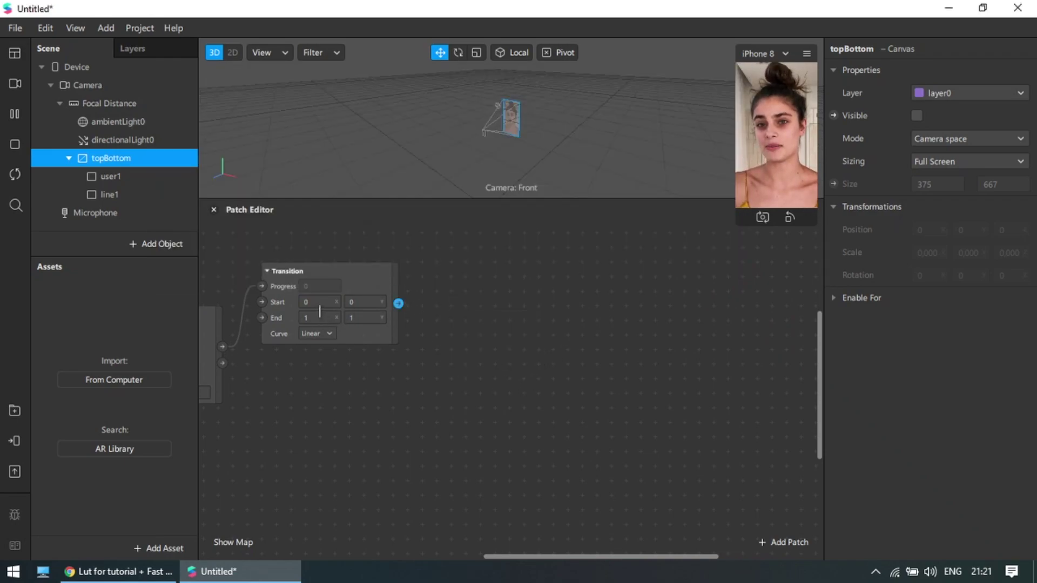
{"action": "left_click", "coordinate": [321, 304]}
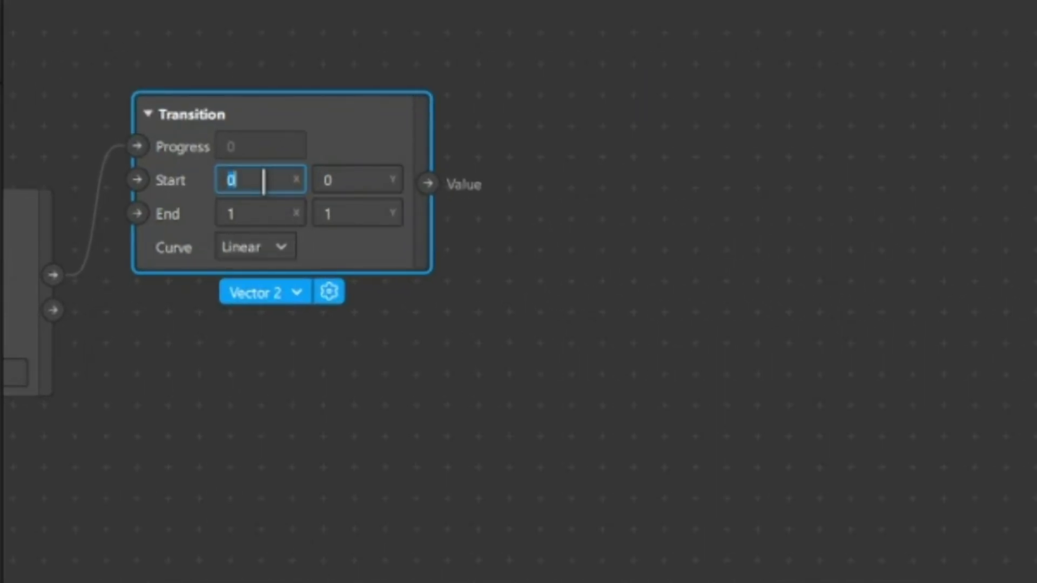
{"action": "key", "text": "Return"}
{"action": "left_click", "coordinate": [336, 180]}
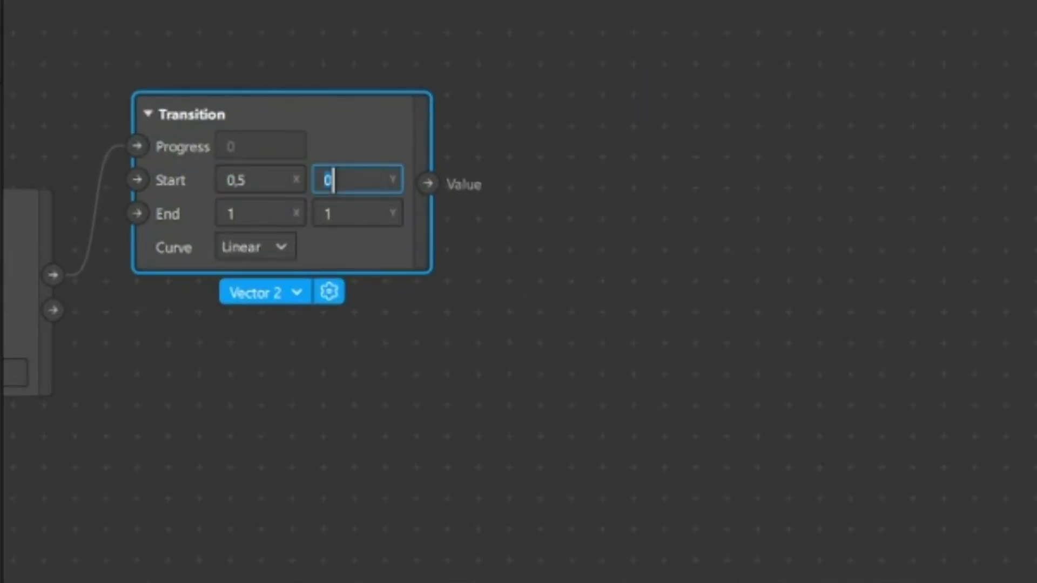
{"action": "type", "text": "-0.5"}
{"action": "key", "text": "Return"}
- Set the Transition's End values to X 0,5 and Y 0,5
{"action": "left_click", "coordinate": [263, 217]}
{"action": "type", "text": "0,5"}
{"action": "key", "text": "Return"}
{"action": "left_click", "coordinate": [352, 212]}
{"action": "type", "text": "0,5"}
{"action": "key", "text": "Return"}
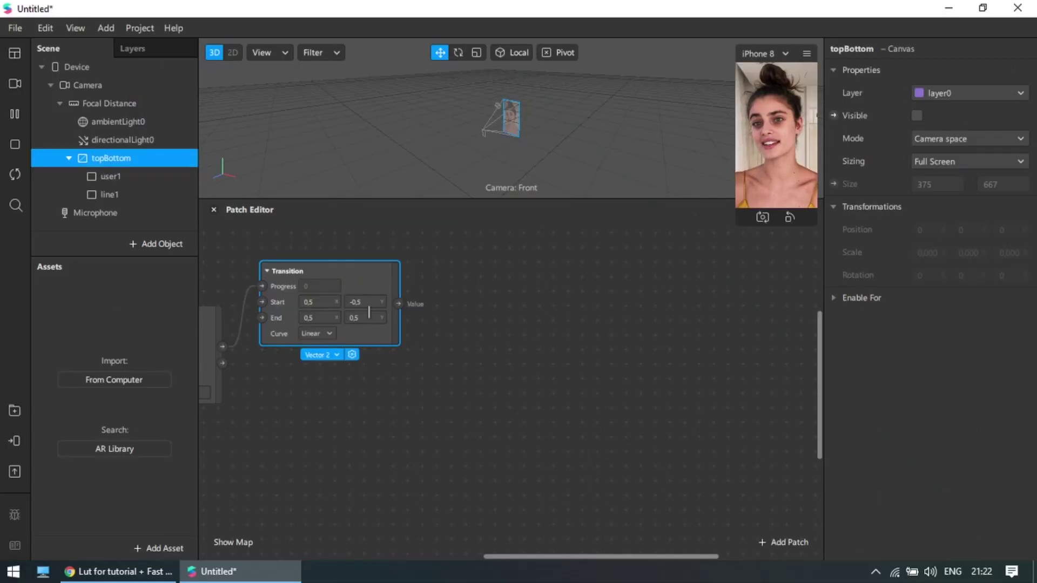
- Create an SDF Rectangle patch with its Center fed by the Transition's Value, and align it beside Transition
{"action": "left_click_drag", "start_coordinate": [403, 305], "coordinate": [459, 298]}
{"action": "type", "text": "sdf rec"}
{"action": "key", "text": "Return"}
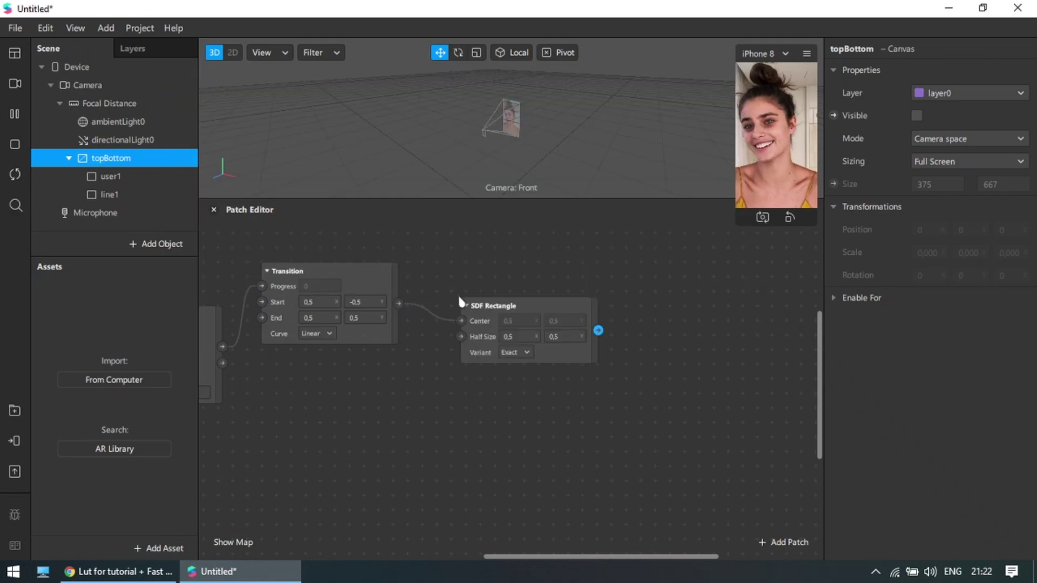
{"action": "left_click_drag", "start_coordinate": [492, 312], "coordinate": [456, 294]}
{"action": "left_click", "coordinate": [627, 299]}
- Create a Step patch with its Edge input fed by the SDF Rectangle's output
{"action": "left_click_drag", "start_coordinate": [646, 296], "coordinate": [515, 286]}
{"action": "left_click_drag", "start_coordinate": [446, 301], "coordinate": [489, 307]}
{"action": "type", "text": "step"}
{"action": "key", "text": "Return"}
{"action": "left_click", "coordinate": [488, 291]}
{"action": "left_click", "coordinate": [612, 311]}
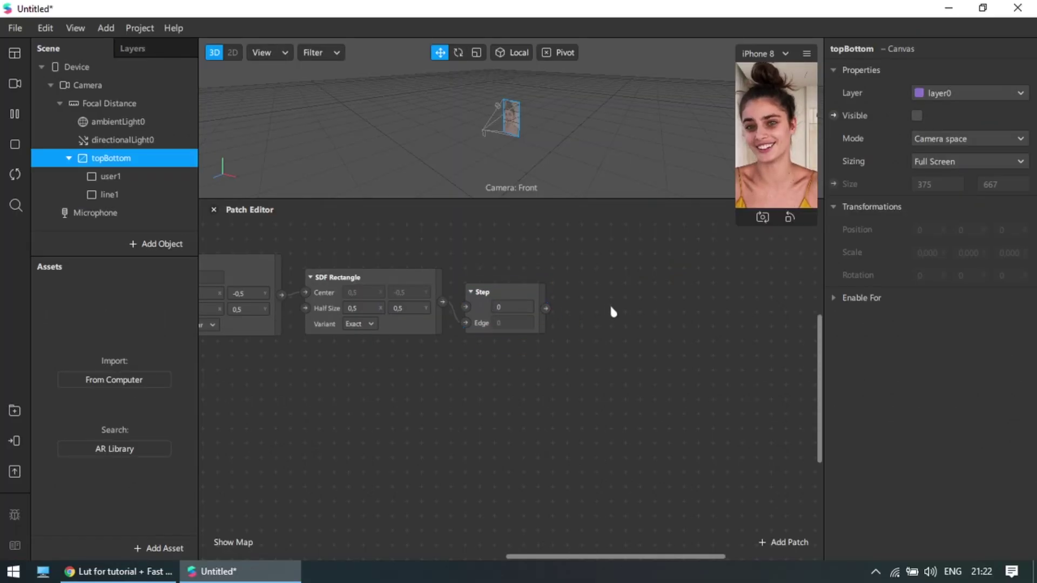
- Create a Mix patch with its Alpha input fed by the Step patch's output
{"action": "scroll", "coordinate": [643, 304], "scroll_direction": "right", "scroll_amount": 5}
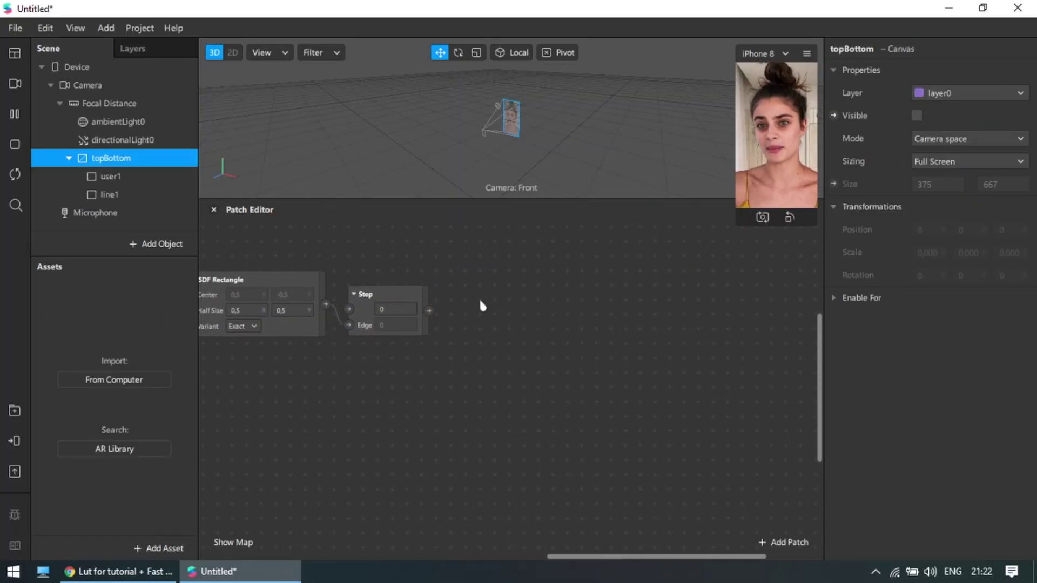
{"action": "left_click_drag", "start_coordinate": [429, 311], "coordinate": [465, 310]}
{"action": "type", "text": "mix"}
{"action": "key", "text": "Return"}
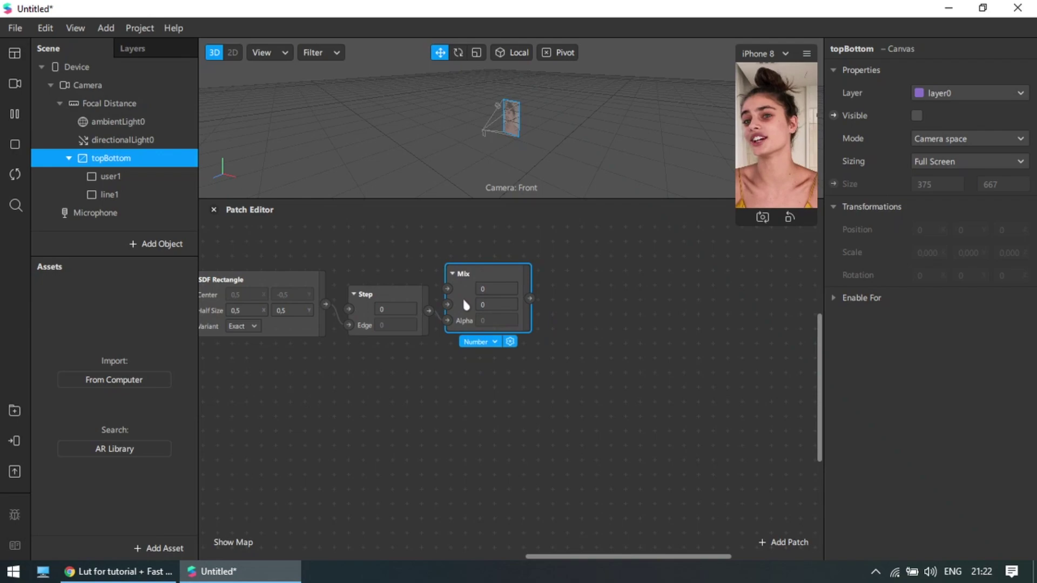
{"action": "left_click", "coordinate": [597, 334]}
{"action": "middle_click_drag", "start_coordinate": [633, 309], "coordinate": [571, 289]}
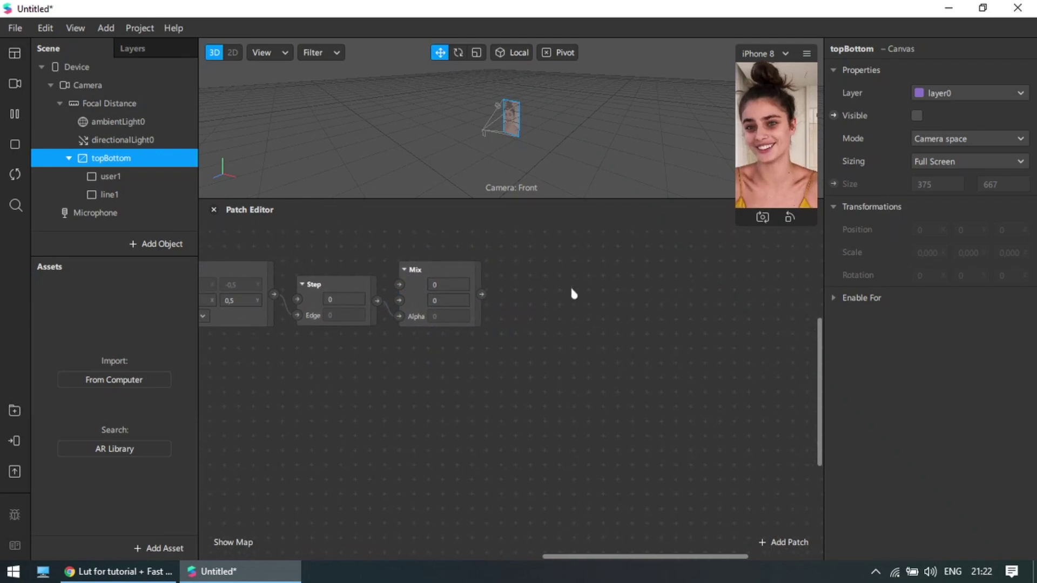
- Switch to Chrome, get "Lut for tutorial + Fast Color Lut" on Gumroad for $0 using the e-mail address, and rate it 5 stars
{"action": "left_click", "coordinate": [151, 575]}
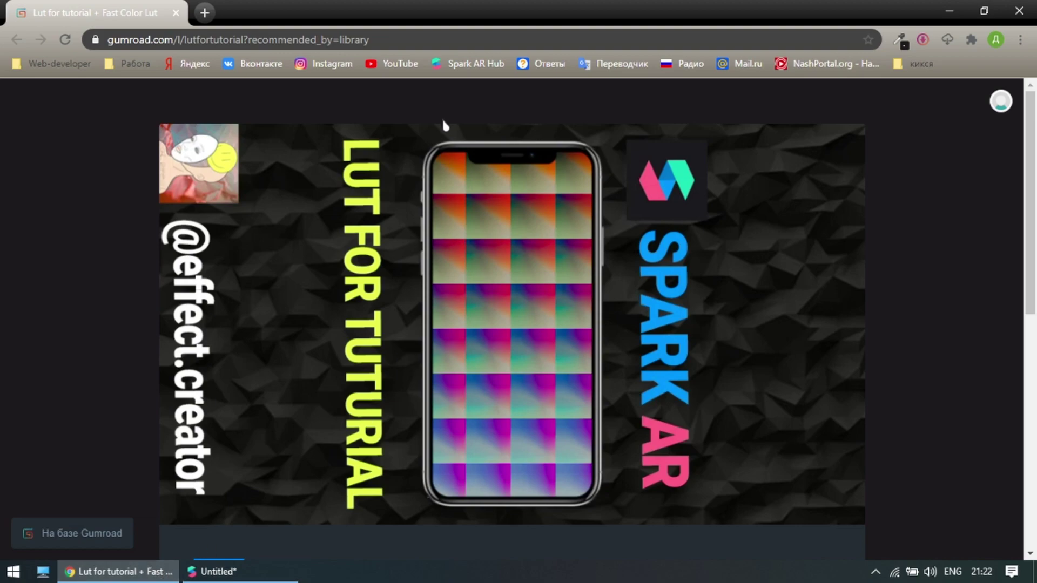
{"action": "scroll", "coordinate": [443, 120], "scroll_direction": "down", "scroll_amount": 8}
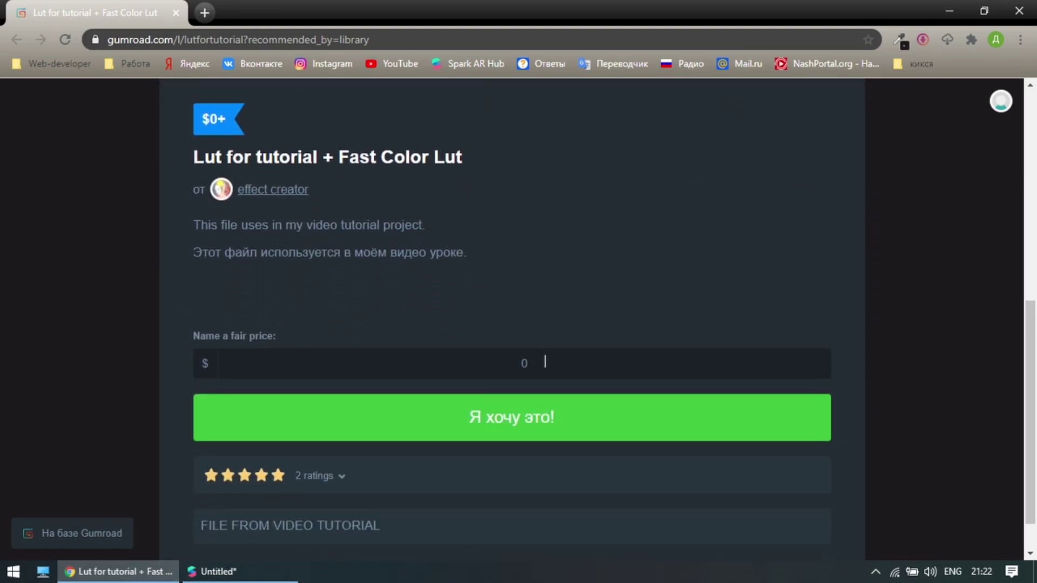
{"action": "left_click", "coordinate": [540, 418]}
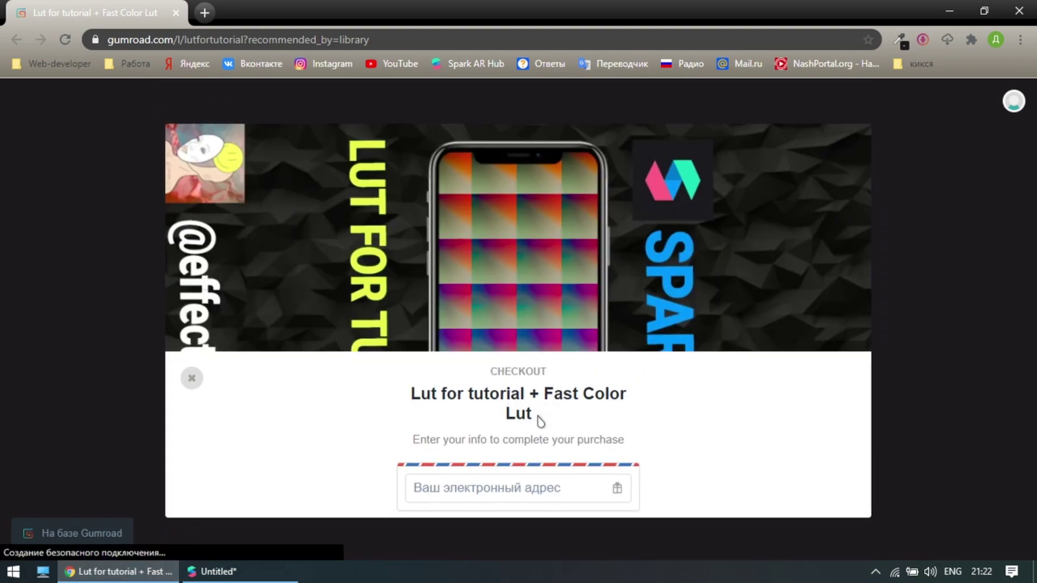
{"action": "type", "text": "mt."}
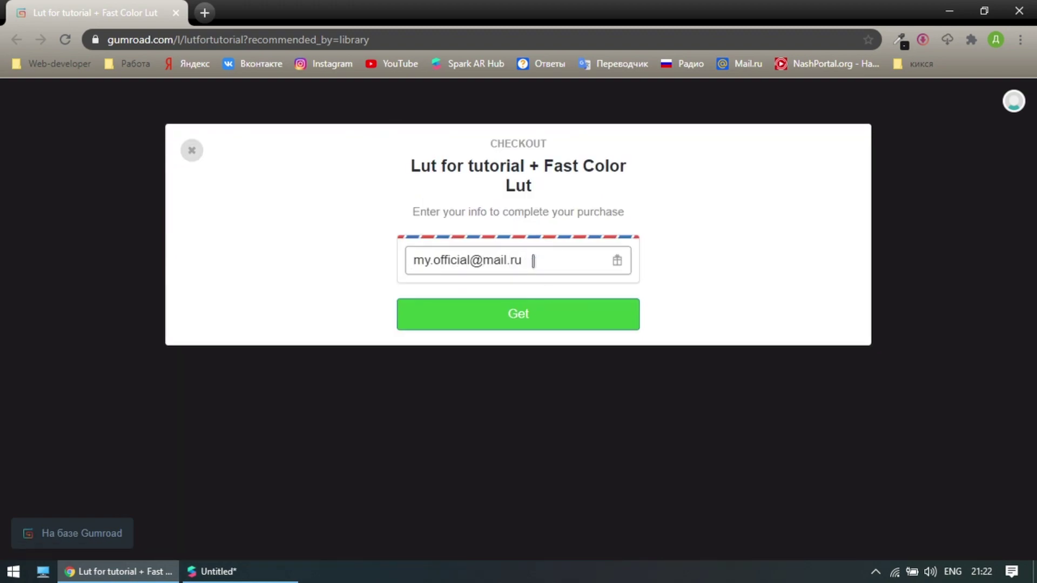
{"action": "left_click", "coordinate": [518, 316]}
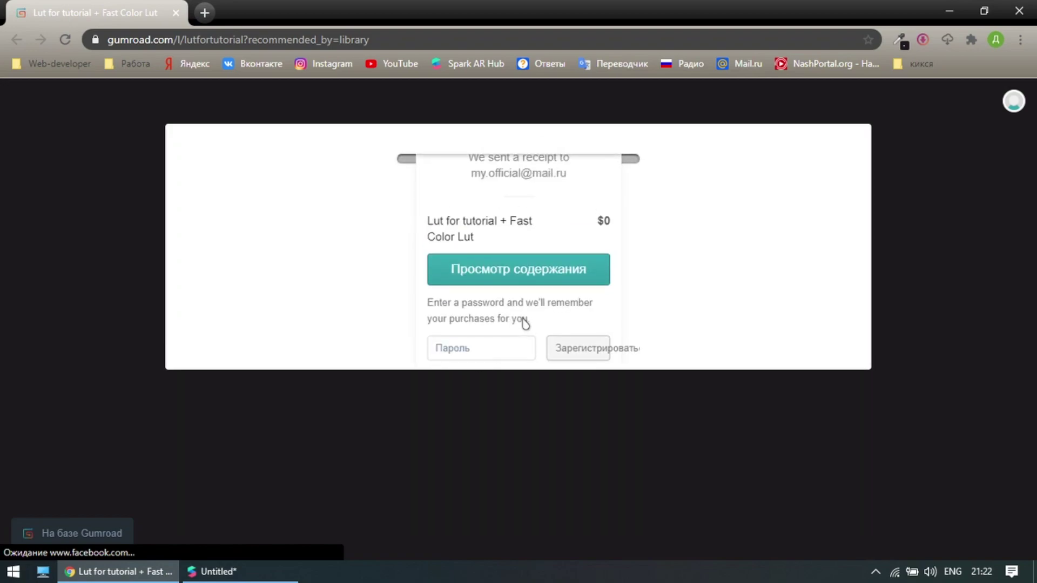
{"action": "left_click", "coordinate": [511, 366]}
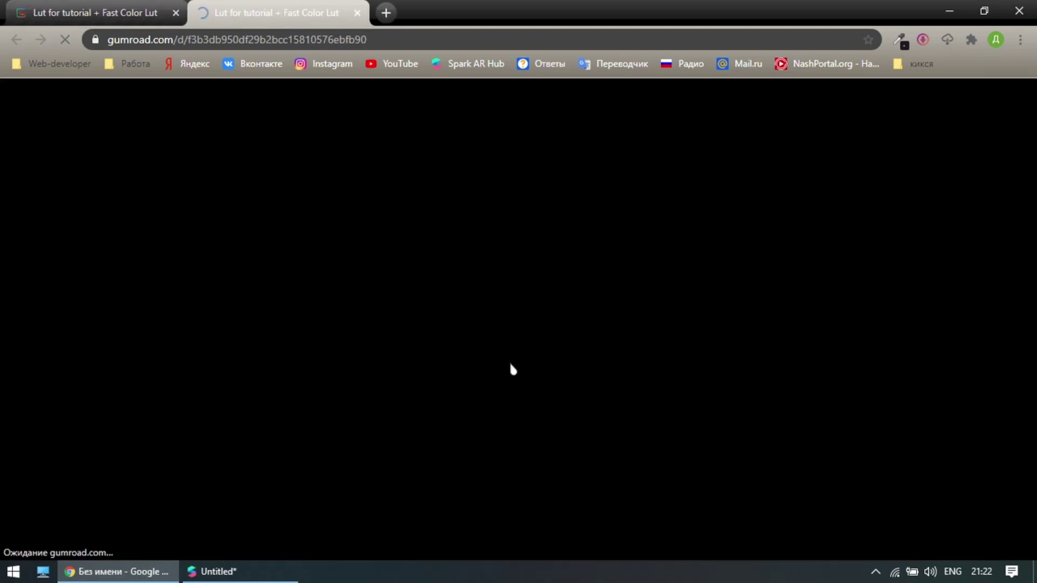
{"action": "scroll", "coordinate": [511, 362], "scroll_direction": "down", "scroll_amount": 4}
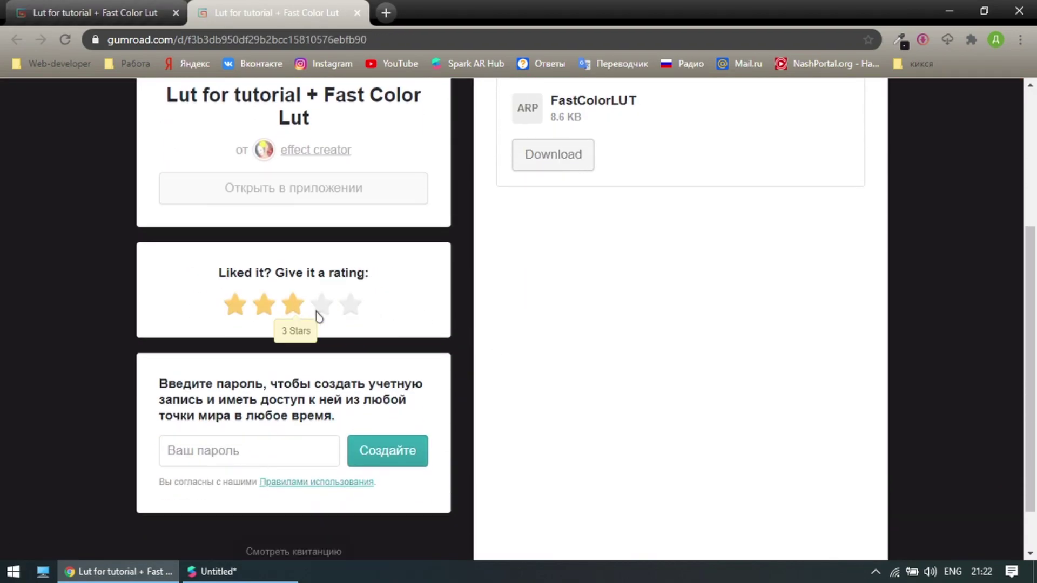
{"action": "left_click", "coordinate": [351, 313]}
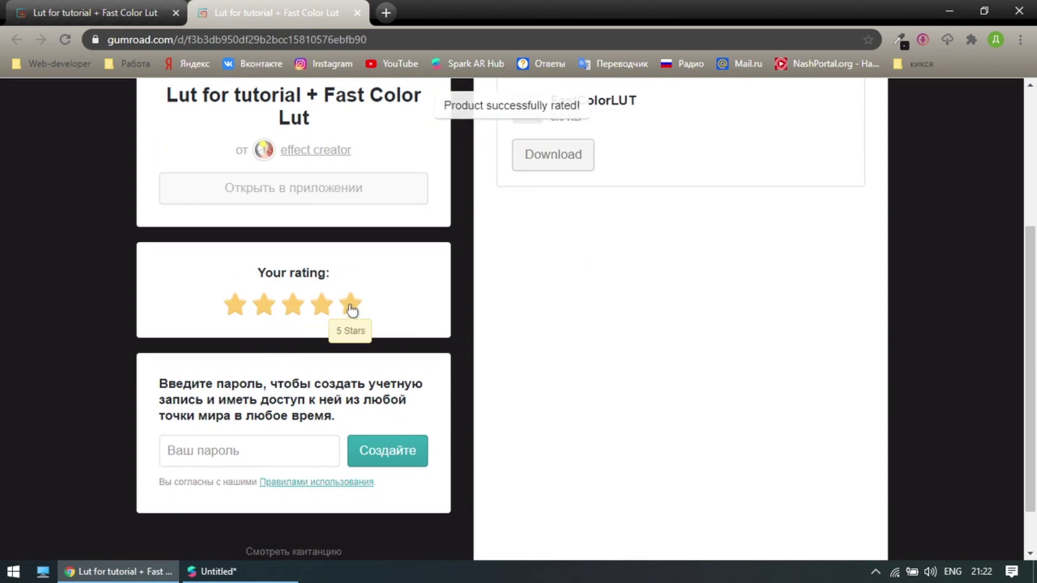
- Try to download all the product's files as a ZIP, and return to Spark AR Studio by closing both Gumroad tabs
{"action": "scroll", "coordinate": [620, 226], "scroll_direction": "up", "scroll_amount": 4}
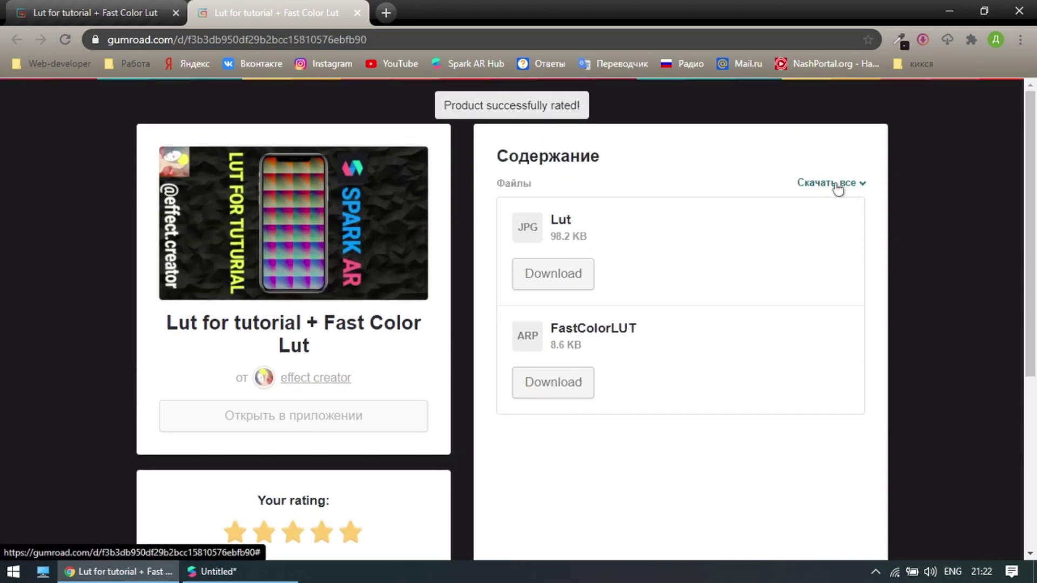
{"action": "left_click", "coordinate": [837, 184]}
{"action": "left_click", "coordinate": [800, 222]}
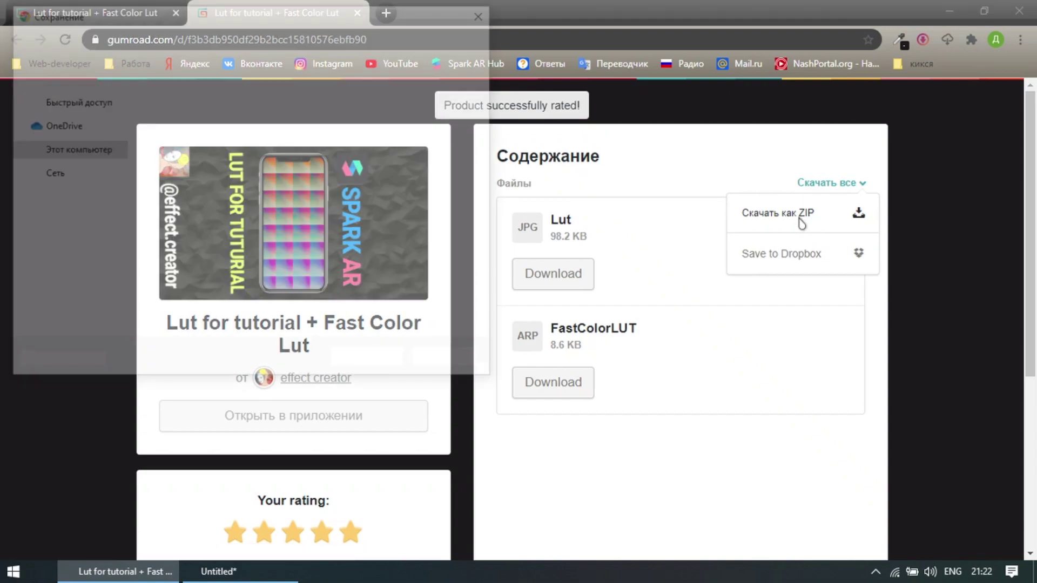
{"action": "key", "text": "Escape"}
{"action": "key", "text": "ctrl+w"}
{"action": "key", "text": "ctrl+w"}
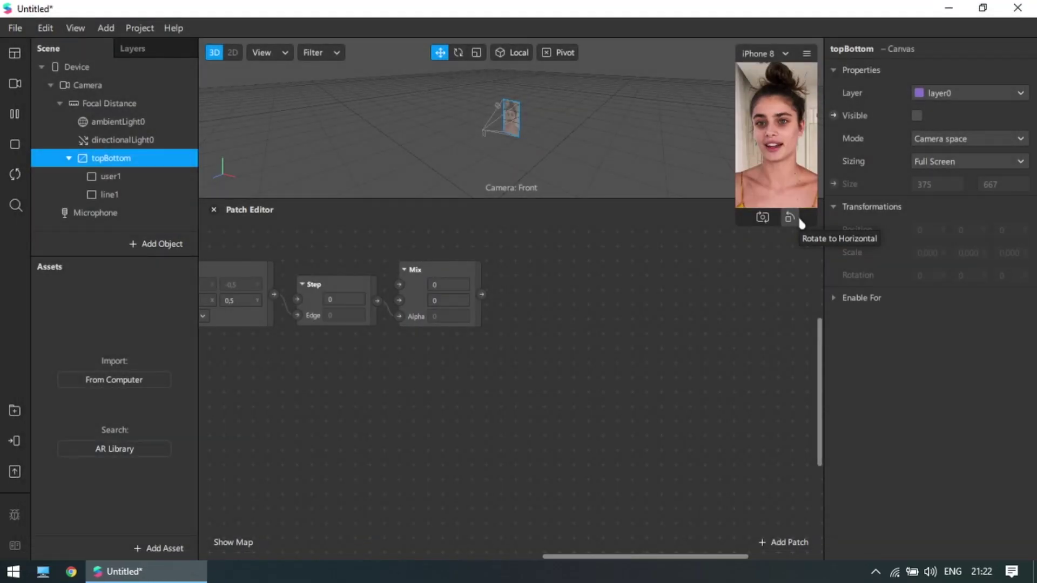
- Import the Lut texture and the FastColorLUT patch from the computer's Desktop folder into the project's assets
{"action": "left_click", "coordinate": [114, 383]}
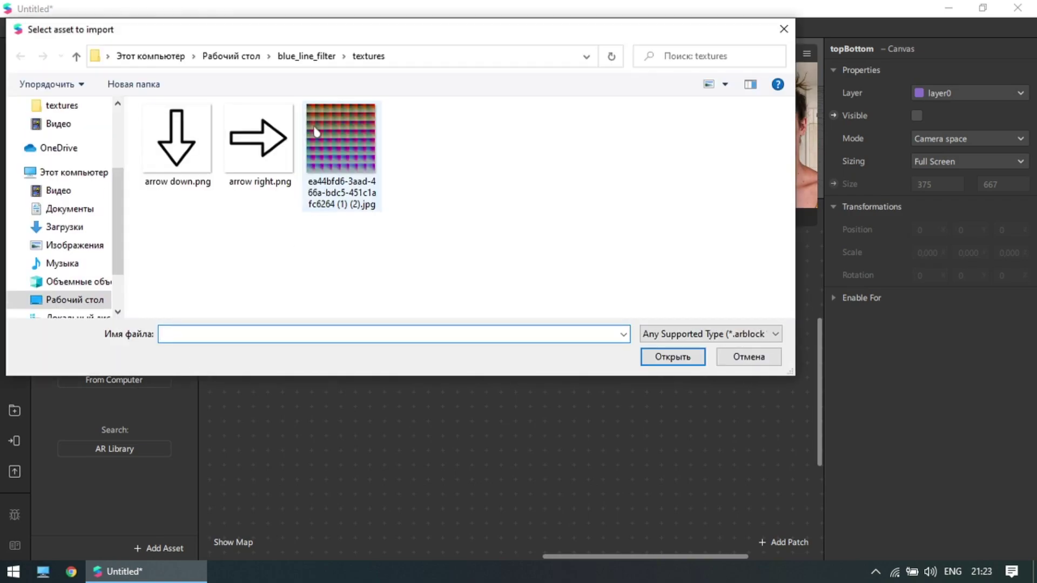
{"action": "left_click", "coordinate": [243, 57]}
{"action": "left_click_drag", "start_coordinate": [304, 271], "coordinate": [532, 164]}
{"action": "left_click_drag", "start_coordinate": [488, 283], "coordinate": [351, 171]}
{"action": "left_click", "coordinate": [668, 356]}
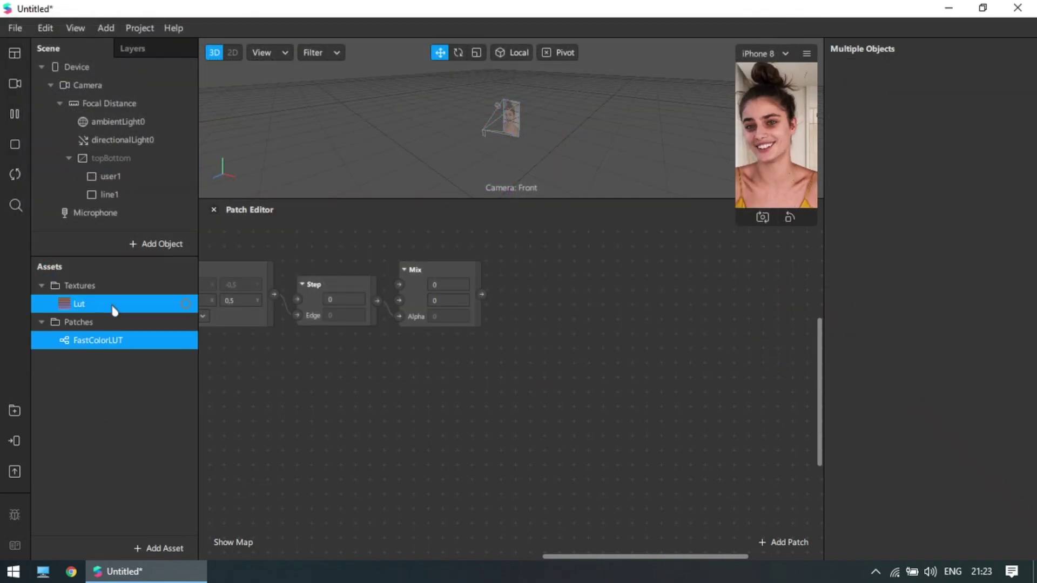
- Turn off compression for the Lut texture and set its sampling filtering to None
{"action": "left_click", "coordinate": [115, 308]}
{"action": "scroll", "coordinate": [873, 303], "scroll_direction": "down", "scroll_amount": 5}
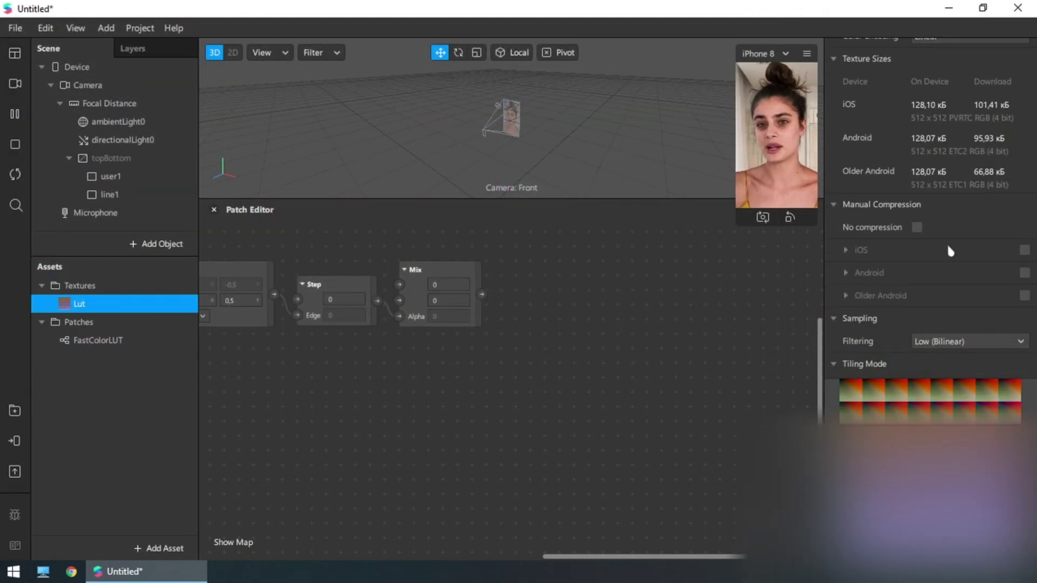
{"action": "left_click", "coordinate": [916, 227]}
{"action": "scroll", "coordinate": [961, 284], "scroll_direction": "down", "scroll_amount": 3}
{"action": "left_click", "coordinate": [968, 244]}
{"action": "left_click", "coordinate": [990, 251]}
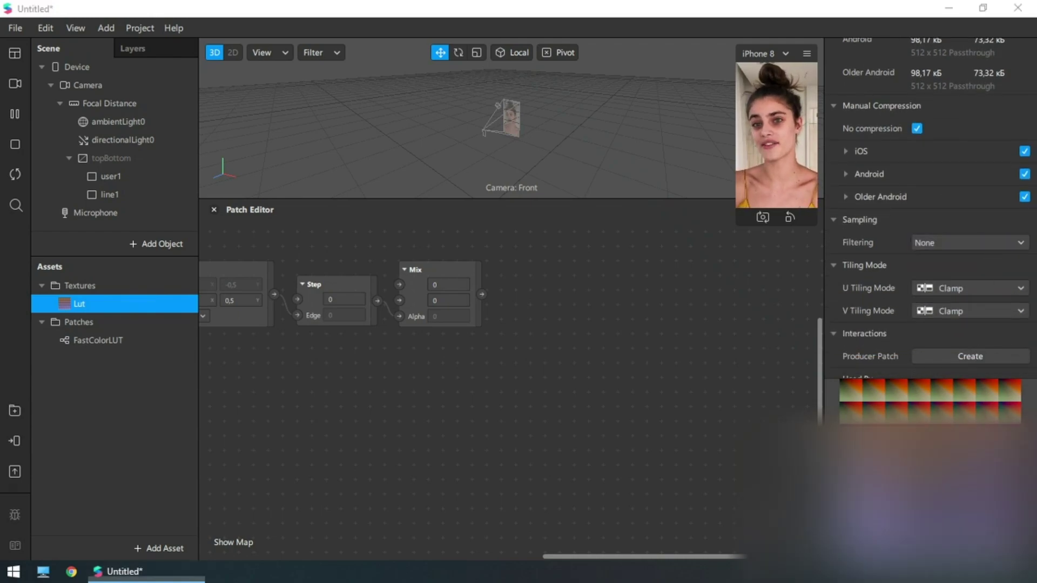
- Add the FastColorLUT asset as a patch, feed its Texture input from the Mix output, and set its LUT to the Lut texture
{"action": "middle_click_drag", "start_coordinate": [548, 411], "coordinate": [713, 436]}
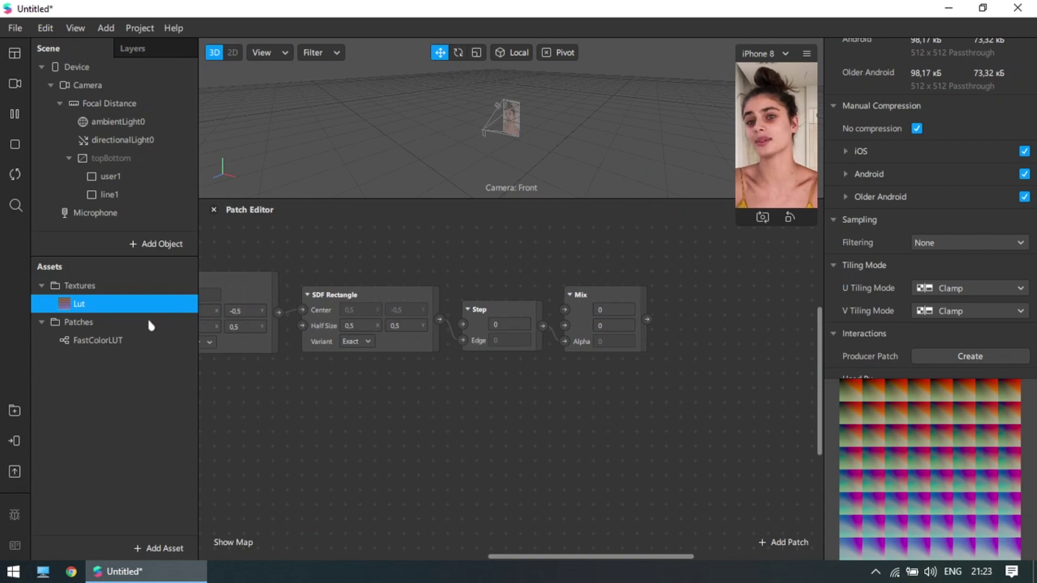
{"action": "left_click_drag", "start_coordinate": [122, 343], "coordinate": [500, 351]}
{"action": "left_click_drag", "start_coordinate": [755, 322], "coordinate": [732, 304]}
{"action": "middle_click_drag", "start_coordinate": [670, 413], "coordinate": [504, 405]}
{"action": "left_click", "coordinate": [848, 276]}
{"action": "left_click", "coordinate": [864, 284]}
{"action": "left_click_drag", "start_coordinate": [559, 233], "coordinate": [715, 246]}
{"action": "left_click_drag", "start_coordinate": [542, 310], "coordinate": [529, 314]}
{"action": "left_click", "coordinate": [661, 377]}
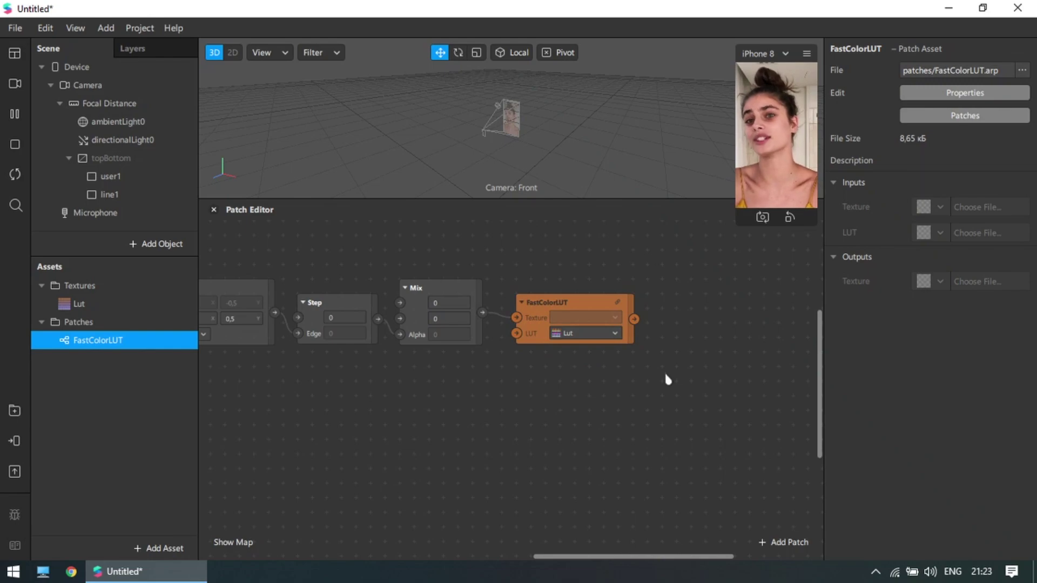
- Add a Shader Render Pass patch below FastColorLUT with its Shader input fed by the Mix output
{"action": "left_click_drag", "start_coordinate": [532, 380], "coordinate": [527, 379]}
{"action": "type", "text": "shader"}
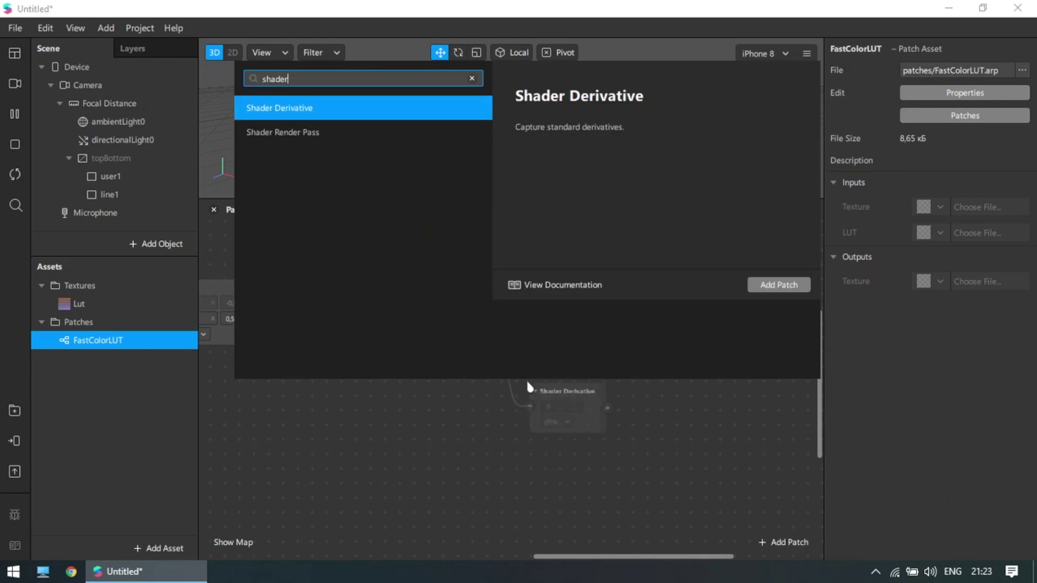
{"action": "key", "text": "Down"}
{"action": "key", "text": "Return"}
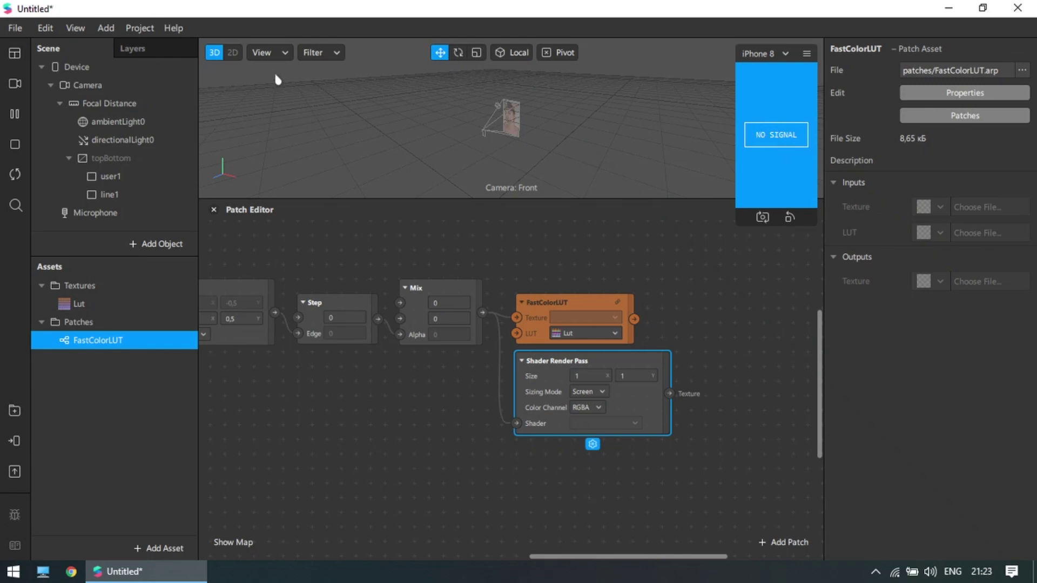
- Create the Device's default render pipeline and arrange its patches beneath the Shader Render Pass
{"action": "left_click", "coordinate": [76, 66]}
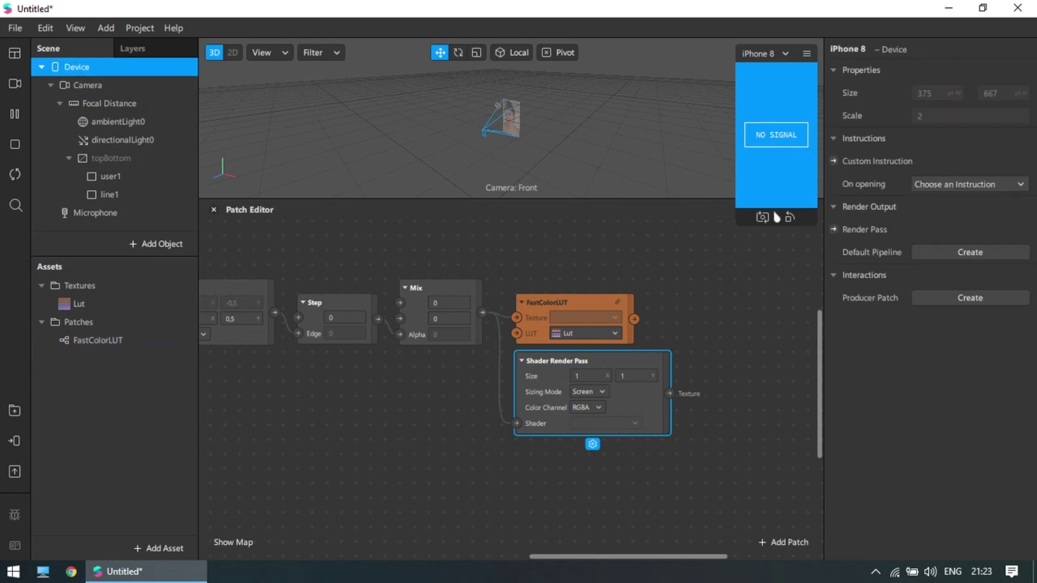
{"action": "left_click", "coordinate": [956, 253]}
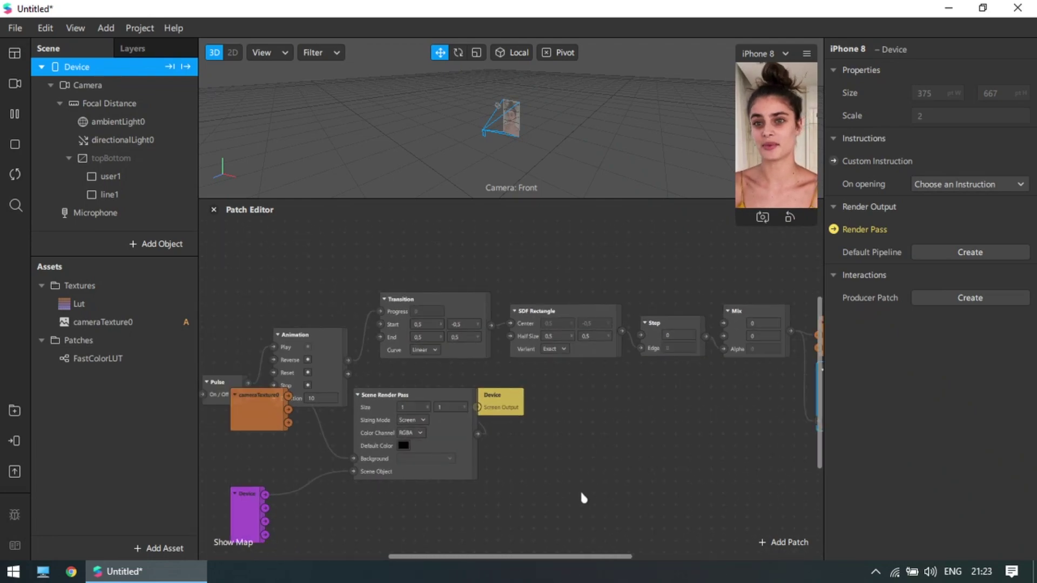
{"action": "left_click_drag", "start_coordinate": [253, 423], "coordinate": [250, 458]}
{"action": "left_click_drag", "start_coordinate": [358, 448], "coordinate": [348, 494]}
{"action": "left_click_drag", "start_coordinate": [514, 405], "coordinate": [552, 477]}
{"action": "middle_click_drag", "start_coordinate": [640, 483], "coordinate": [618, 420]}
{"action": "left_click_drag", "start_coordinate": [241, 507], "coordinate": [512, 415]}
{"action": "left_click_drag", "start_coordinate": [520, 418], "coordinate": [780, 421]}
{"action": "left_click", "coordinate": [754, 468]}
{"action": "scroll", "coordinate": [751, 423], "scroll_direction": "up", "scroll_amount": 5}
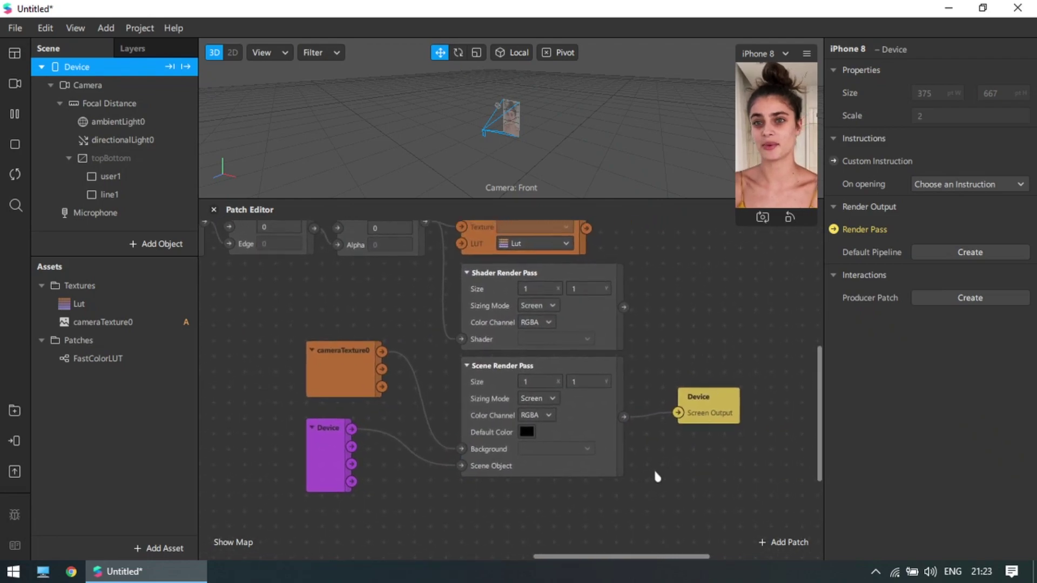
- Move the cameraTexture0 and purple Device patches farther away from the Scene Render Pass to make room
{"action": "left_click_drag", "start_coordinate": [356, 376], "coordinate": [232, 390]}
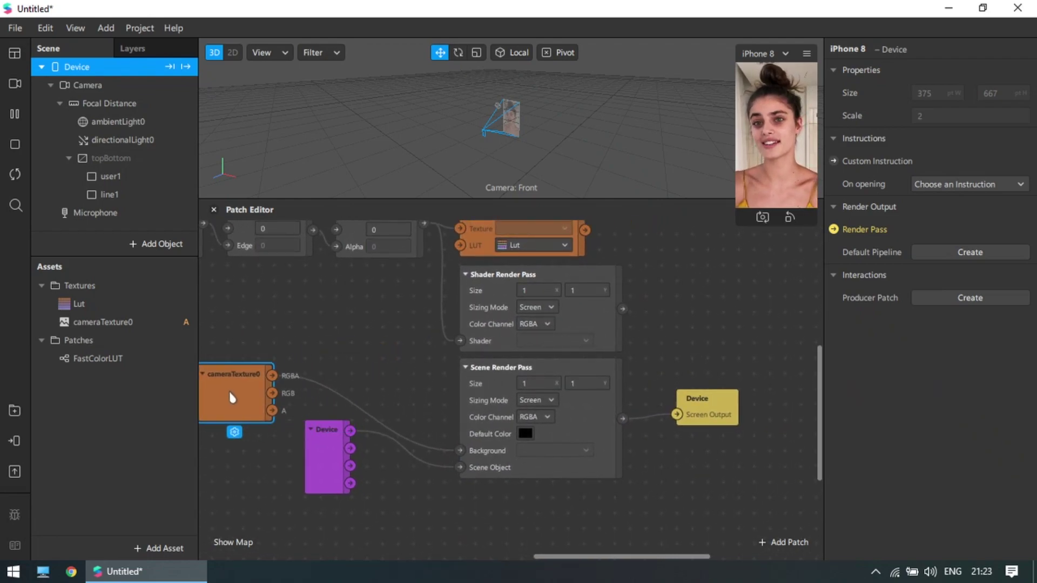
{"action": "left_click_drag", "start_coordinate": [342, 329], "coordinate": [514, 386]}
{"action": "left_click_drag", "start_coordinate": [472, 494], "coordinate": [377, 497]}
{"action": "left_click", "coordinate": [537, 408]}
{"action": "left_click_drag", "start_coordinate": [539, 413], "coordinate": [354, 371]}
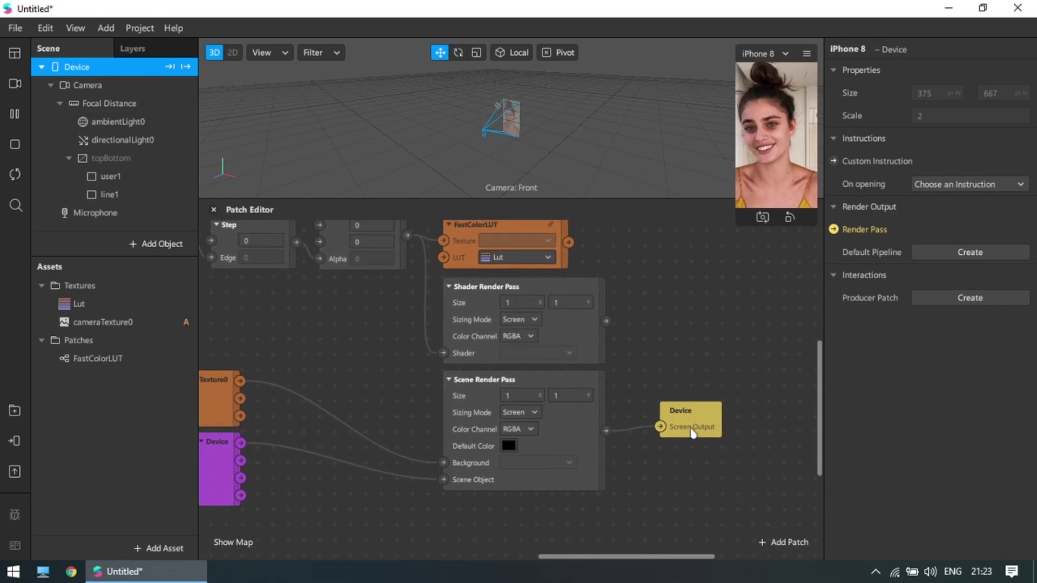
- Add a Delay Frame patch fed by the Shader Render Pass output and place it beside that patch, clear of the Device output
{"action": "left_click_drag", "start_coordinate": [728, 355], "coordinate": [599, 348]}
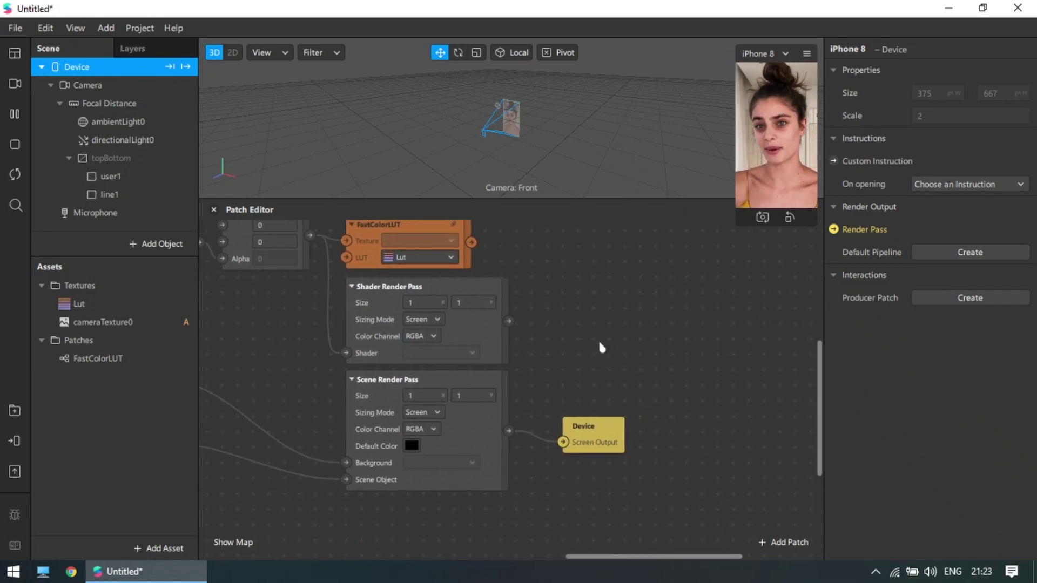
{"action": "left_click_drag", "start_coordinate": [510, 319], "coordinate": [550, 319]}
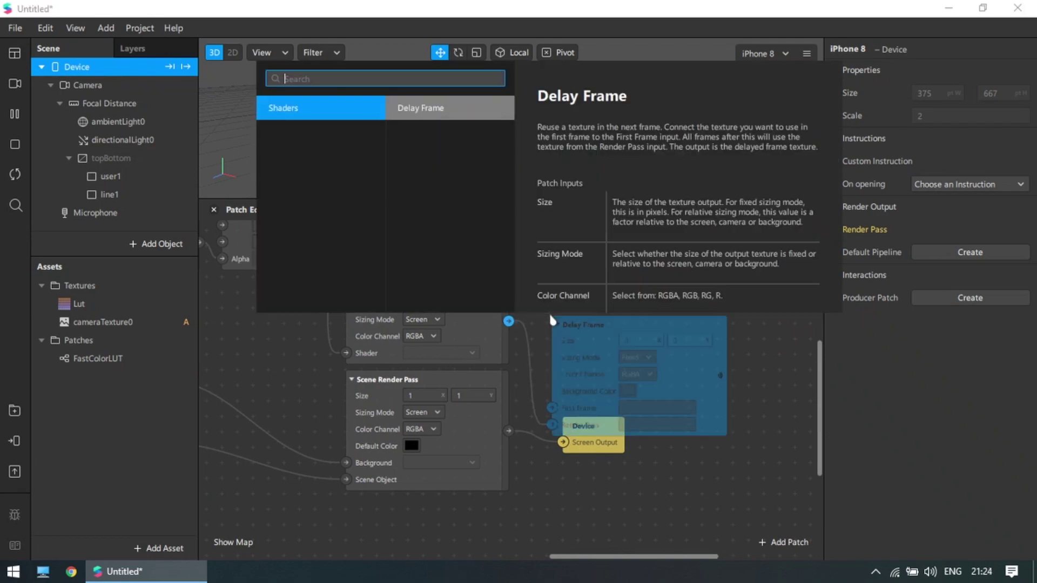
{"action": "double_click", "coordinate": [444, 113]}
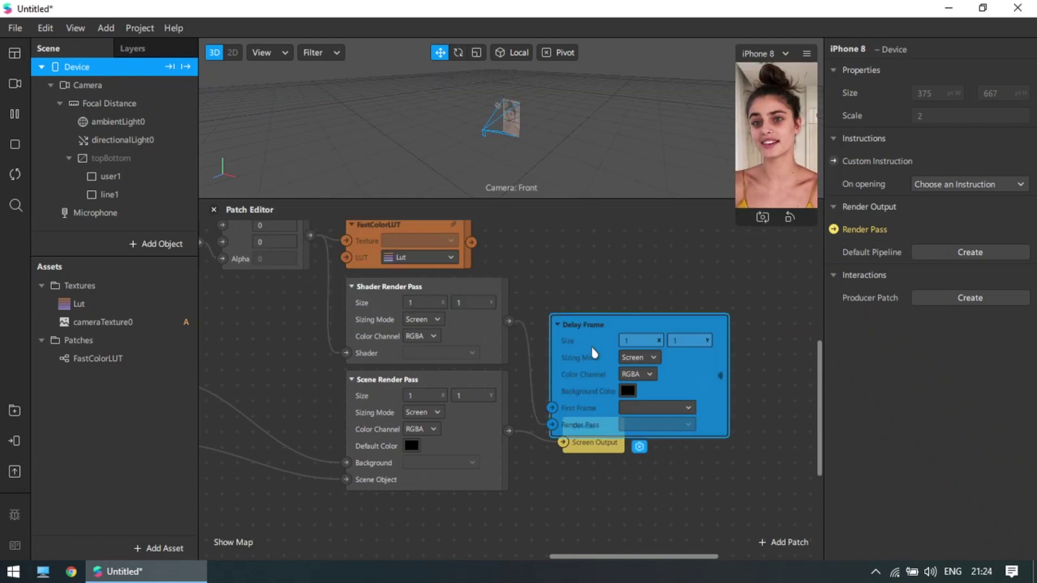
{"action": "left_click_drag", "start_coordinate": [673, 406], "coordinate": [647, 336]}
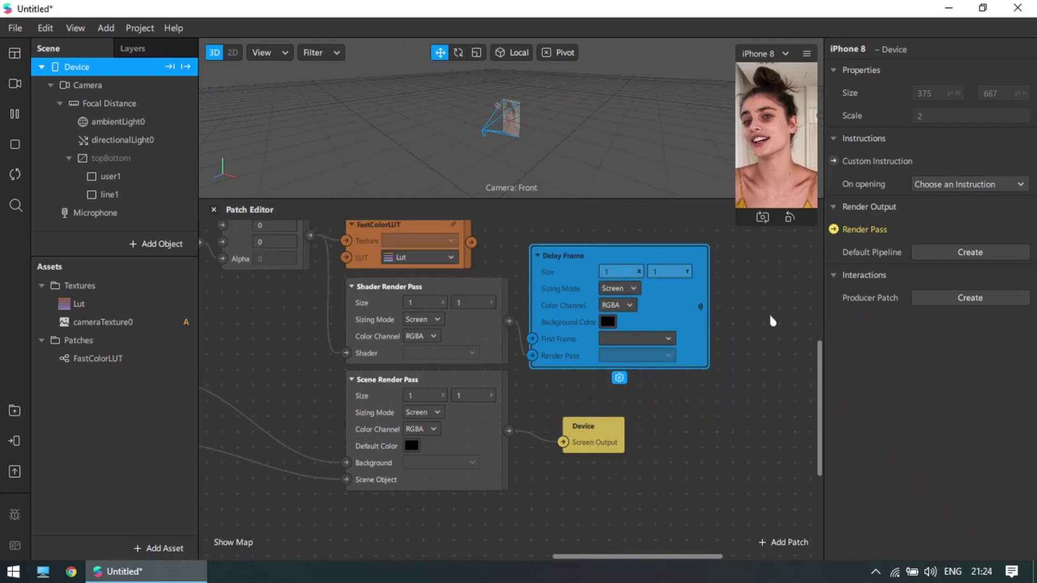
- Make a receiver for the Delay Frame patch and place it just above the Step patch
{"action": "right_click", "coordinate": [694, 317]}
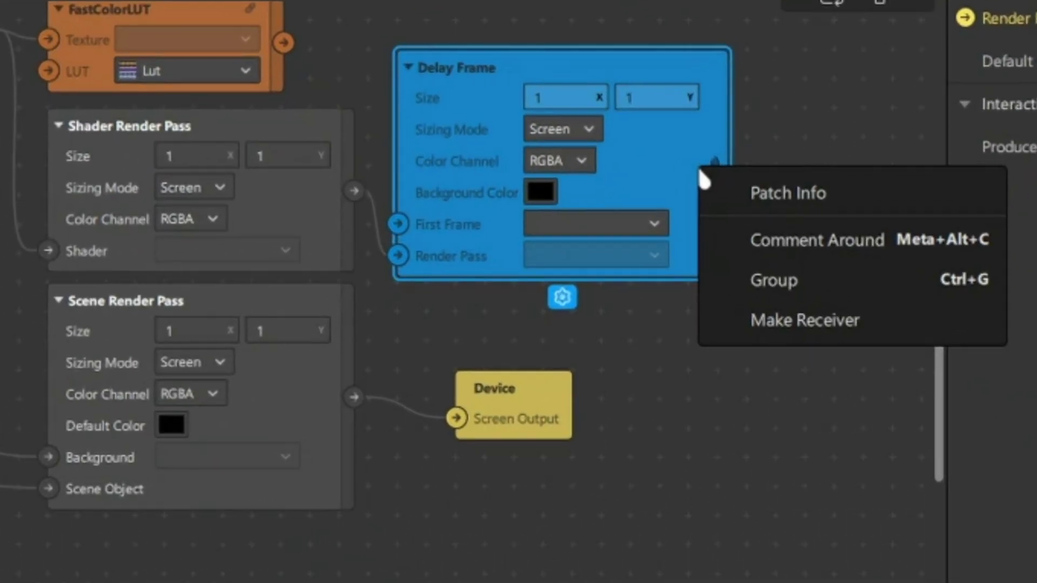
{"action": "left_click", "coordinate": [829, 324]}
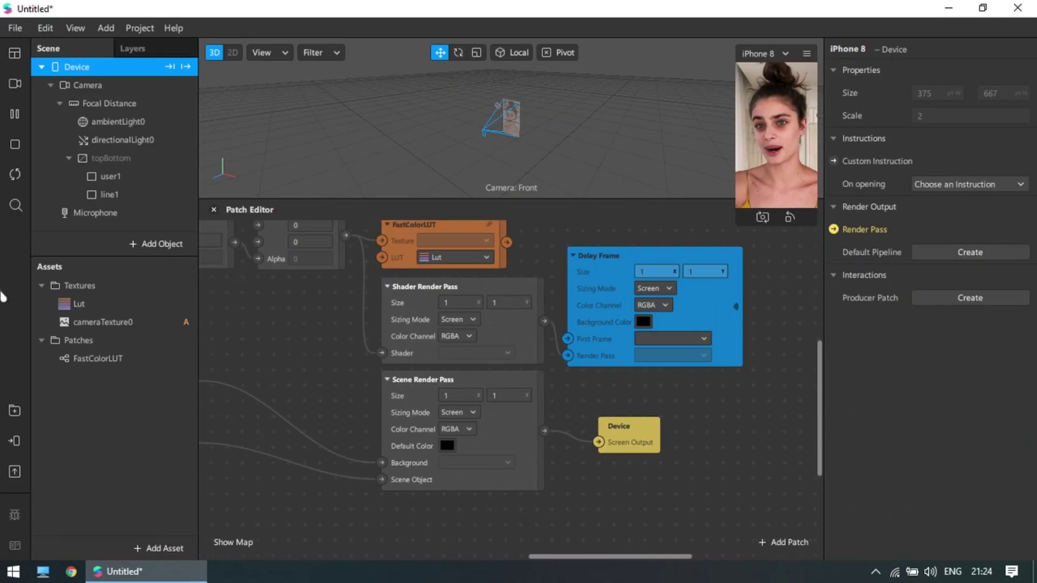
{"action": "left_click_drag", "start_coordinate": [2, 292], "coordinate": [306, 317]}
{"action": "scroll", "coordinate": [306, 317], "scroll_direction": "up", "scroll_amount": 3}
{"action": "left_click_drag", "start_coordinate": [324, 436], "coordinate": [356, 328]}
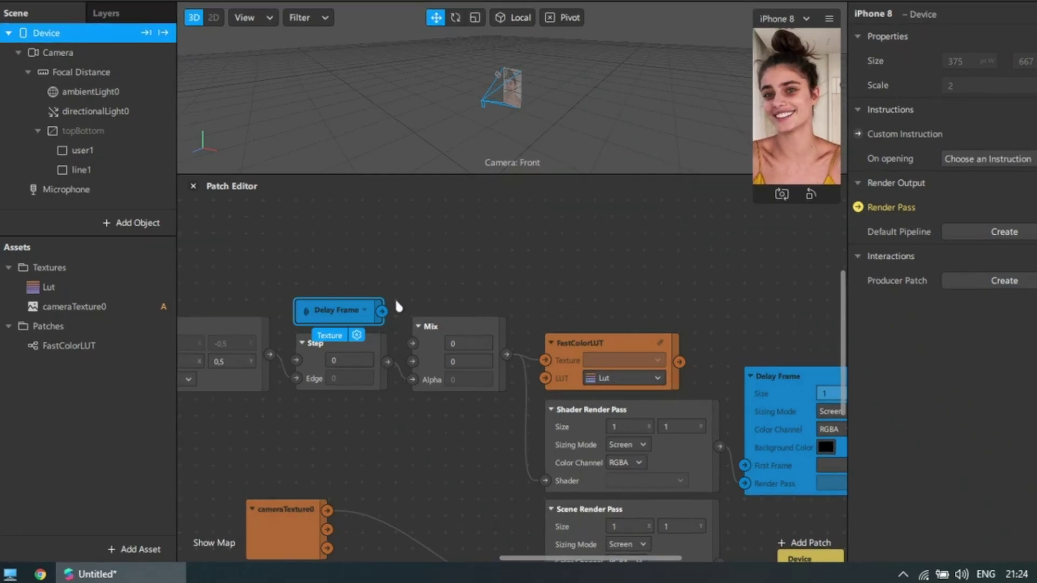
- Connect the Delay Frame receiver to Mix's second input and cameraTexture0's RGBA output to Mix's first input
{"action": "left_click_drag", "start_coordinate": [388, 326], "coordinate": [410, 348]}
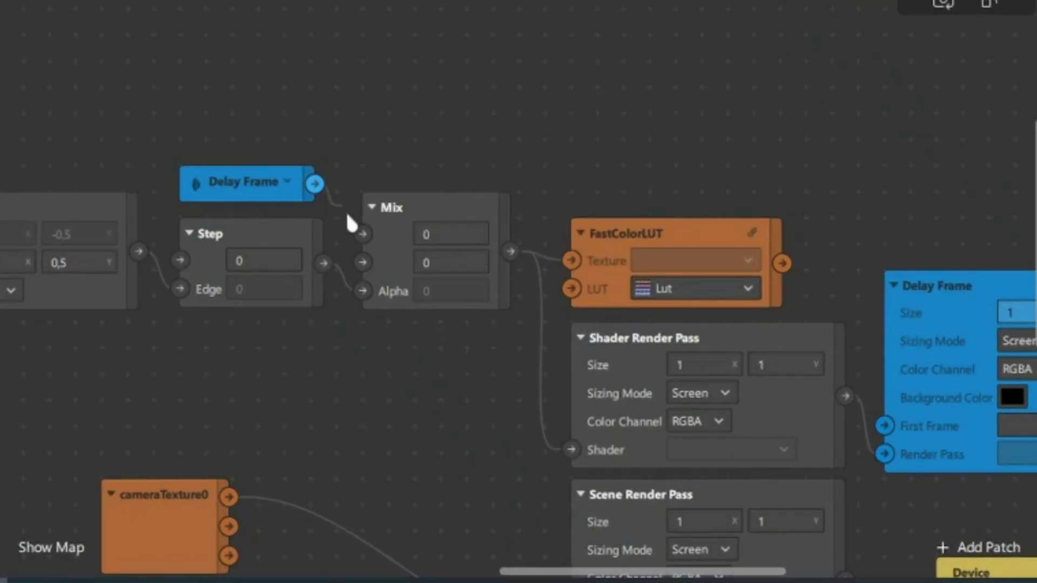
{"action": "left_click_drag", "start_coordinate": [362, 269], "coordinate": [362, 265]}
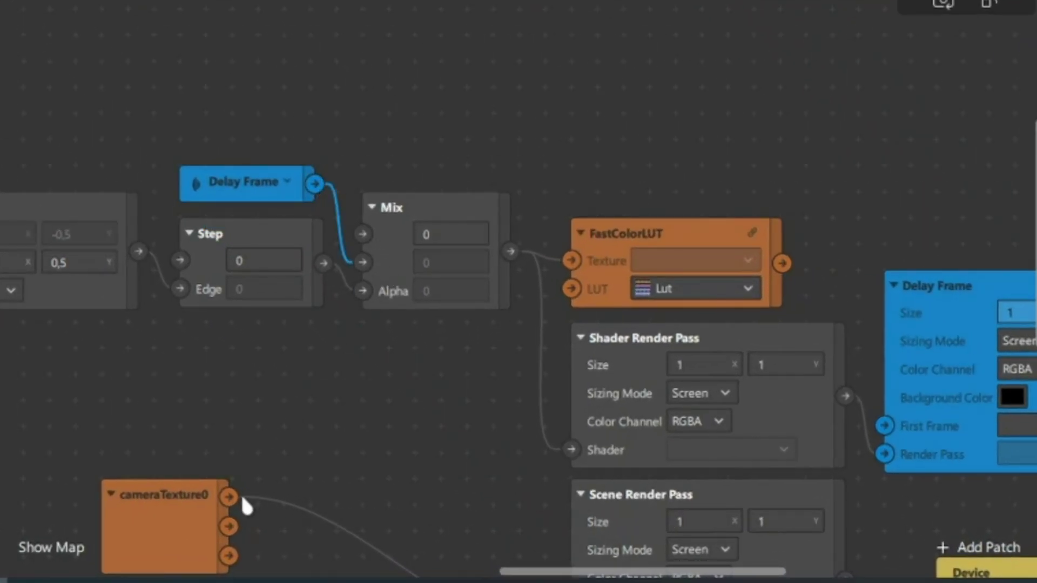
{"action": "left_click_drag", "start_coordinate": [229, 497], "coordinate": [364, 236]}
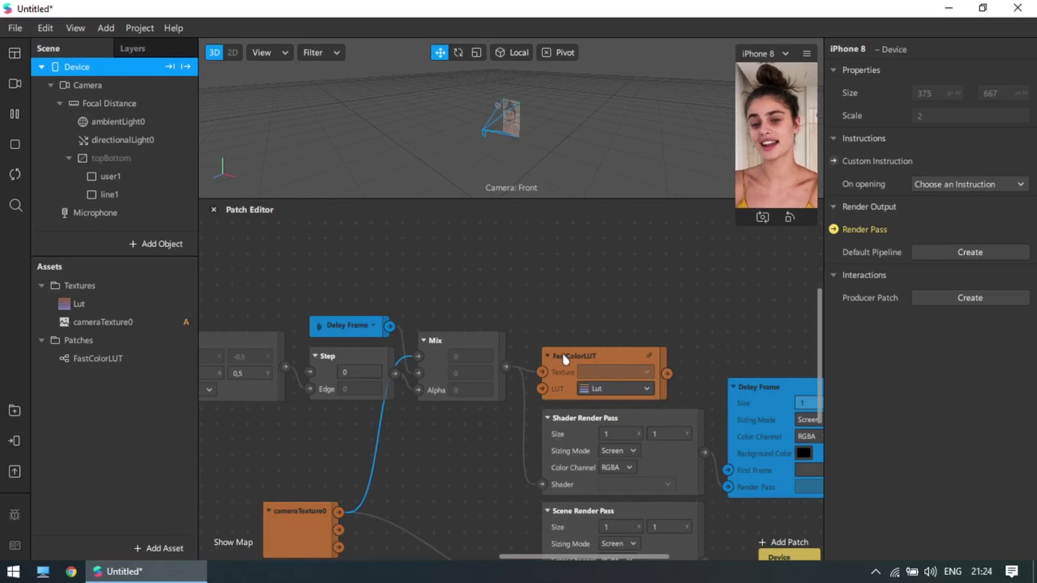
- Create a new material on the user1 rectangle, rename it user1, and set its shader type to Flat
{"action": "left_click", "coordinate": [122, 174]}
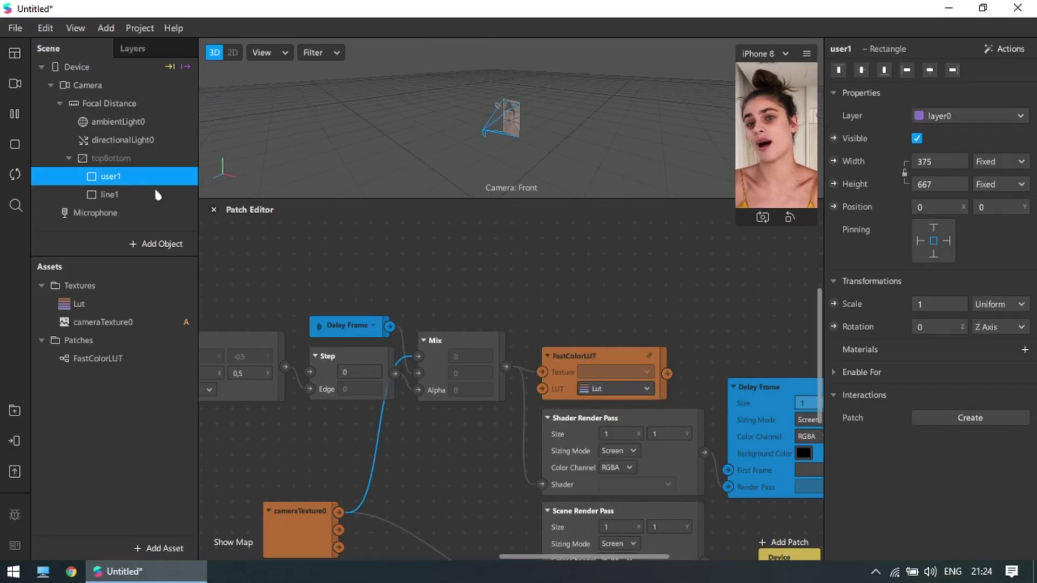
{"action": "left_click", "coordinate": [1024, 350]}
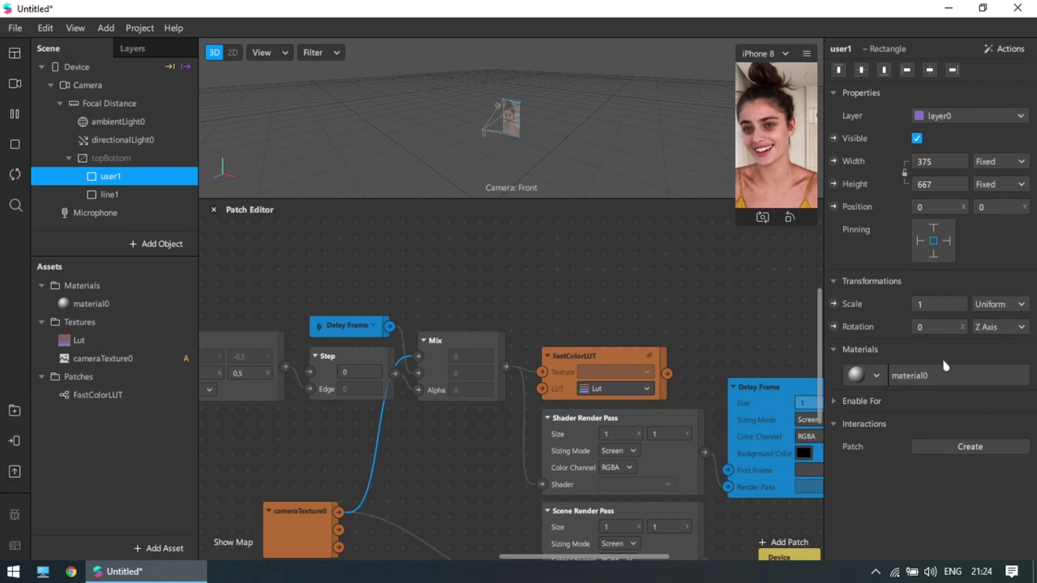
{"action": "double_click", "coordinate": [112, 305]}
{"action": "type", "text": "user1"}
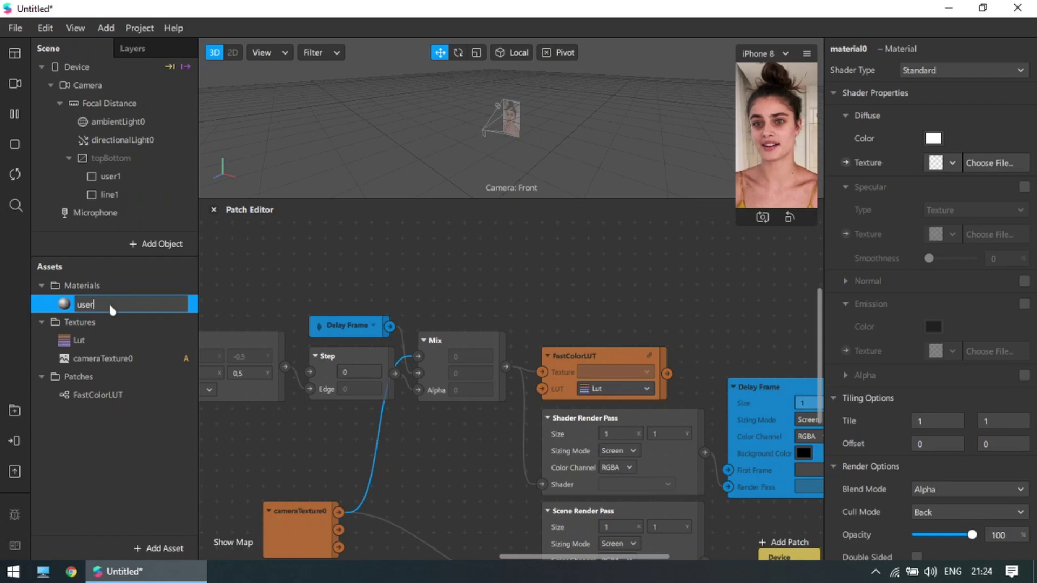
{"action": "key", "text": "Return"}
{"action": "left_click", "coordinate": [949, 70]}
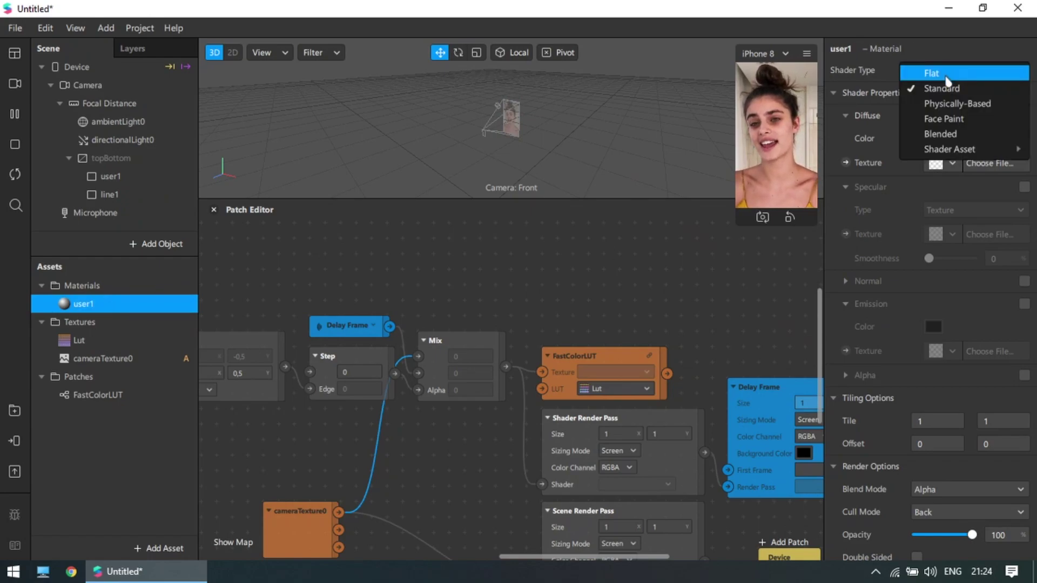
{"action": "left_click", "coordinate": [946, 76]}
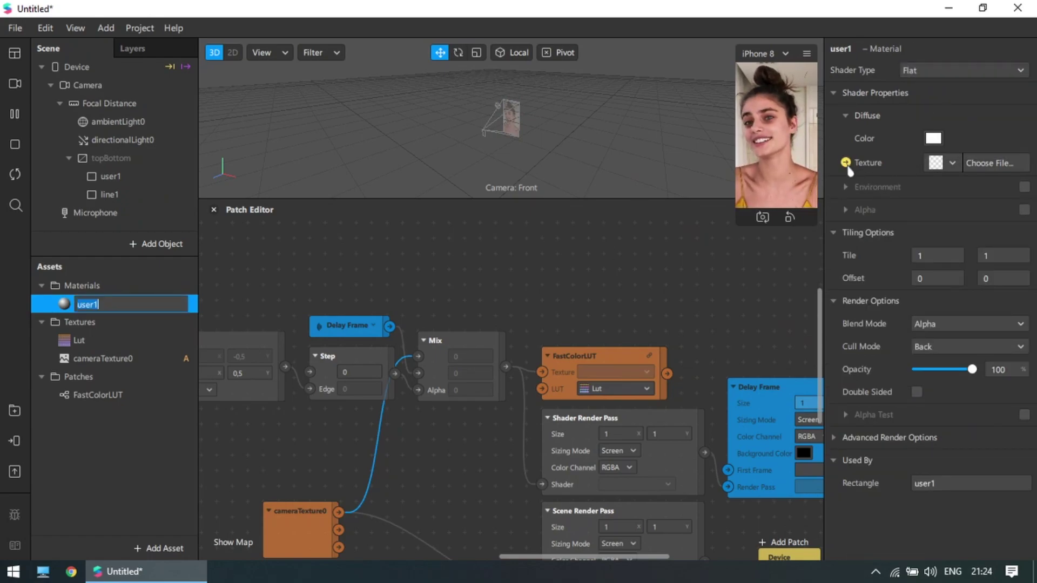
- Create a patch for the user1 material's diffuse texture, feed it from the FastColorLUT output, and place it above Delay Frame
{"action": "left_click", "coordinate": [846, 163]}
{"action": "left_click_drag", "start_coordinate": [548, 417], "coordinate": [746, 356]}
{"action": "left_click_drag", "start_coordinate": [668, 374], "coordinate": [705, 377]}
{"action": "middle_click_drag", "start_coordinate": [753, 366], "coordinate": [650, 332]}
{"action": "left_click_drag", "start_coordinate": [640, 334], "coordinate": [675, 286]}
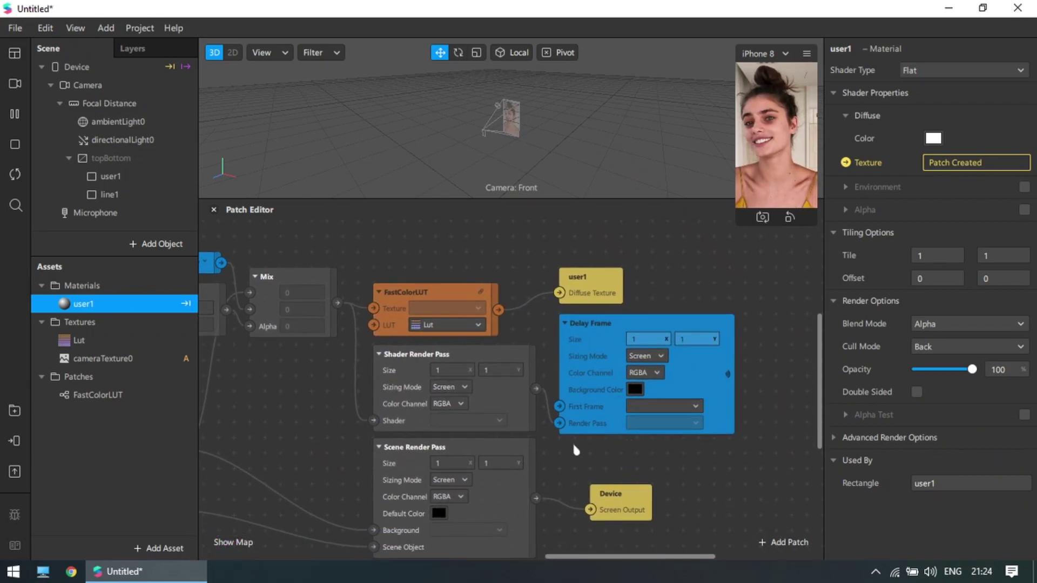
- Connect cameraTexture0's RGBA output to the Delay Frame patch's First Frame input
{"action": "left_click_drag", "start_coordinate": [336, 443], "coordinate": [462, 379]}
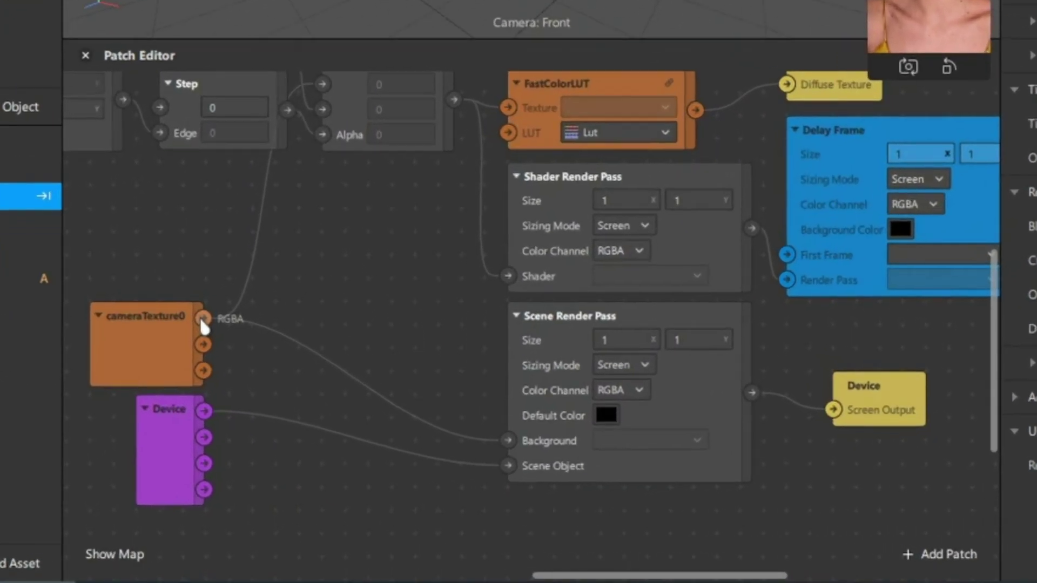
{"action": "left_click_drag", "start_coordinate": [292, 385], "coordinate": [672, 353]}
{"action": "left_click_drag", "start_coordinate": [826, 229], "coordinate": [841, 216]}
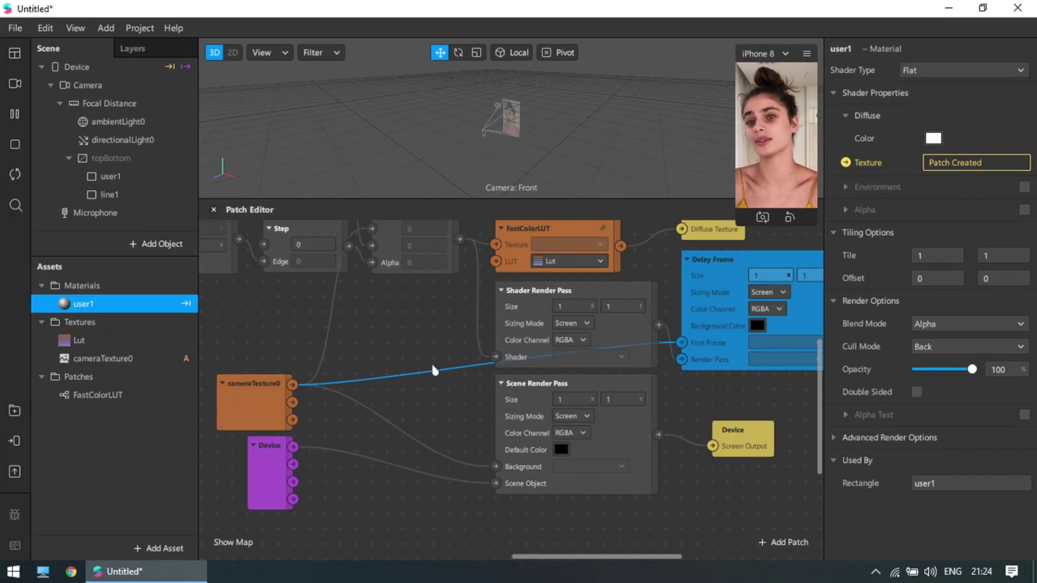
- Duplicate the Transition, SDF Rectangle and Step patches and line the copies up beneath the originals
{"action": "scroll", "coordinate": [519, 341], "scroll_direction": "left", "scroll_amount": 10}
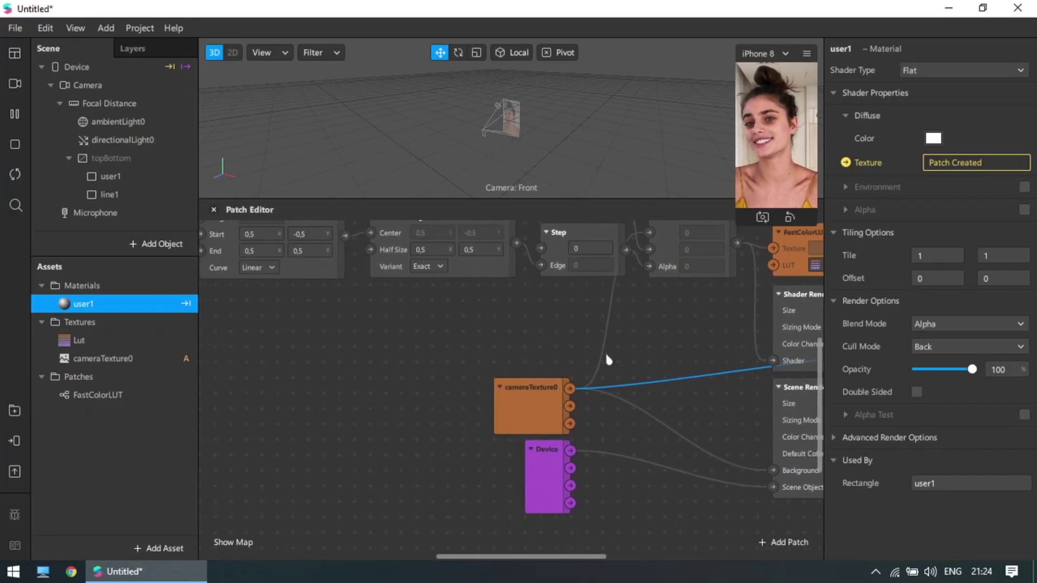
{"action": "middle_click_drag", "start_coordinate": [599, 379], "coordinate": [459, 400]}
{"action": "left_click_drag", "start_coordinate": [525, 353], "coordinate": [697, 302]}
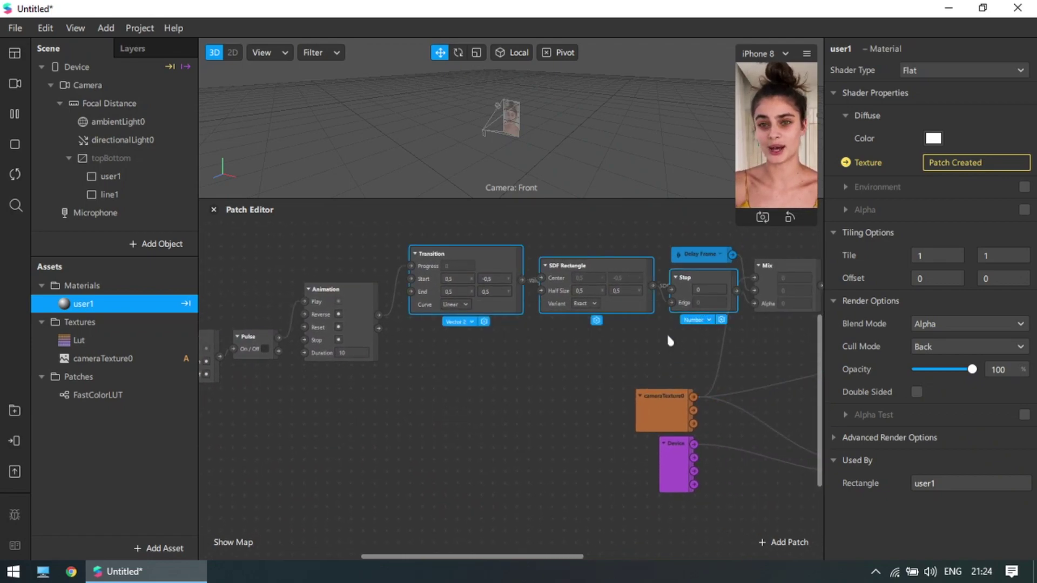
{"action": "key", "text": "ctrl+d"}
{"action": "left_click_drag", "start_coordinate": [599, 294], "coordinate": [574, 325]}
{"action": "left_click", "coordinate": [576, 335]}
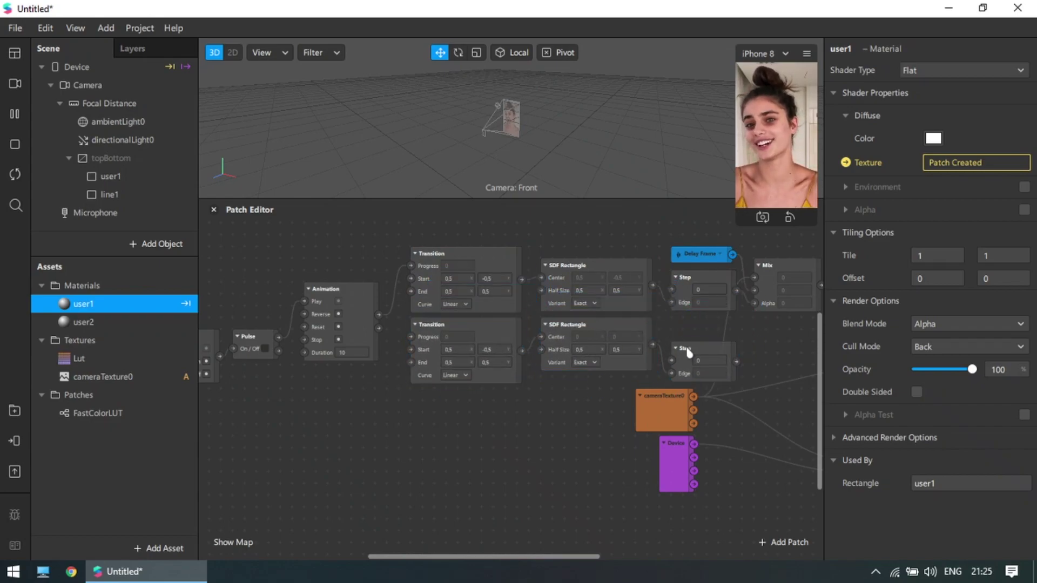
{"action": "left_click_drag", "start_coordinate": [689, 348], "coordinate": [689, 331]}
{"action": "left_click", "coordinate": [591, 387]}
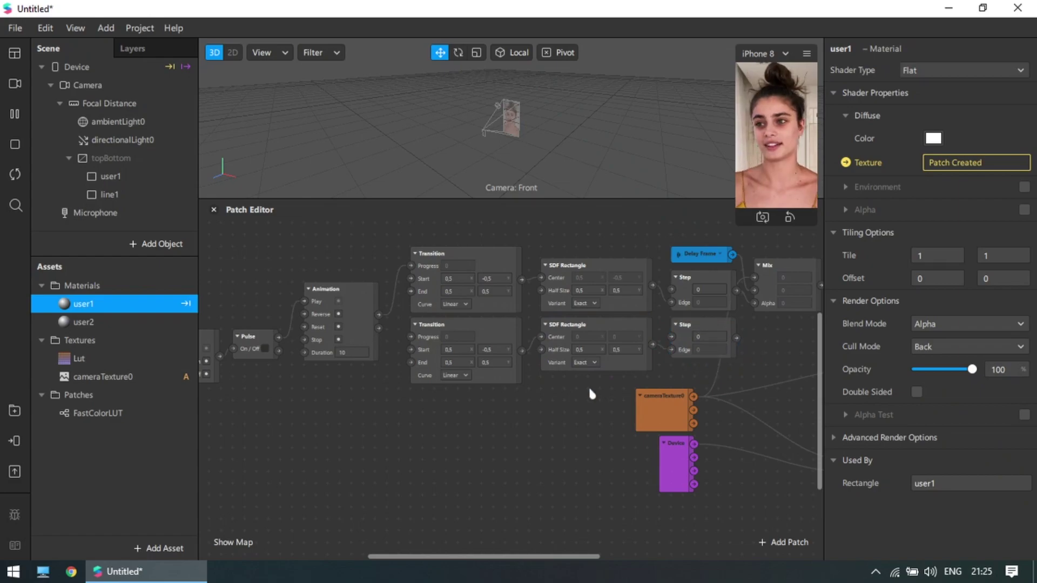
- Connect the Animation patch's progress output to the duplicated Transition's Progress input
{"action": "scroll", "coordinate": [591, 388], "scroll_direction": "up", "scroll_amount": 2}
{"action": "scroll", "coordinate": [444, 446], "scroll_direction": "left", "scroll_amount": 3}
{"action": "left_click_drag", "start_coordinate": [440, 299], "coordinate": [484, 344]}
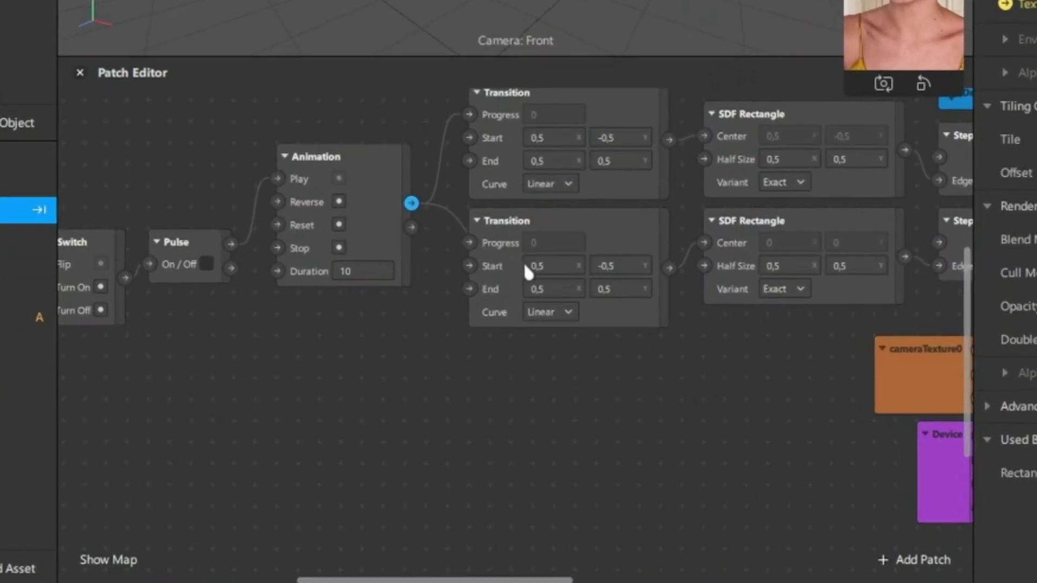
{"action": "left_click_drag", "start_coordinate": [465, 215], "coordinate": [464, 211]}
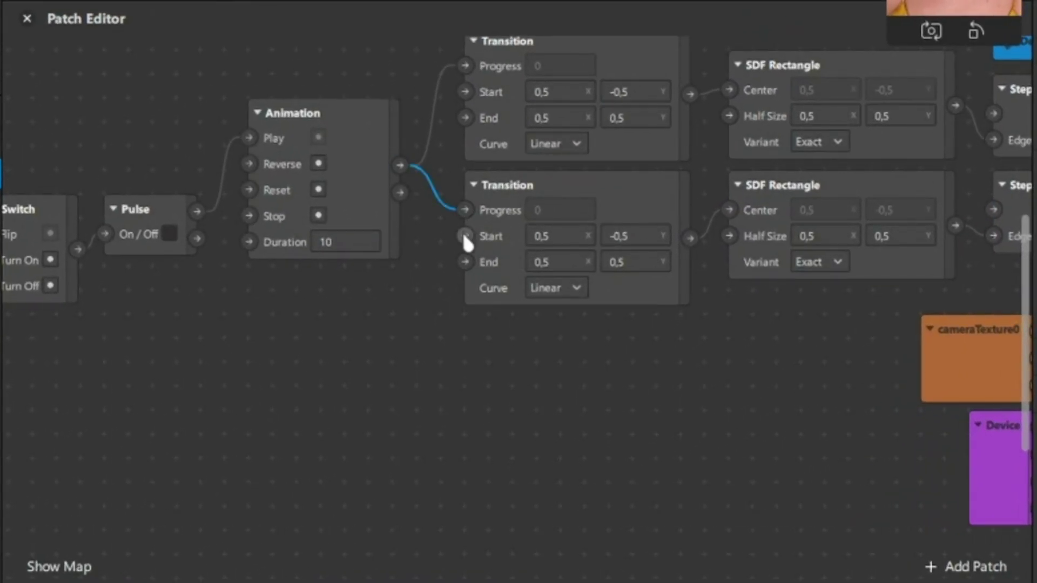
- Set the duplicated Transition's Start Y to -0,1 and its End Y to 1,1
{"action": "left_click", "coordinate": [567, 238]}
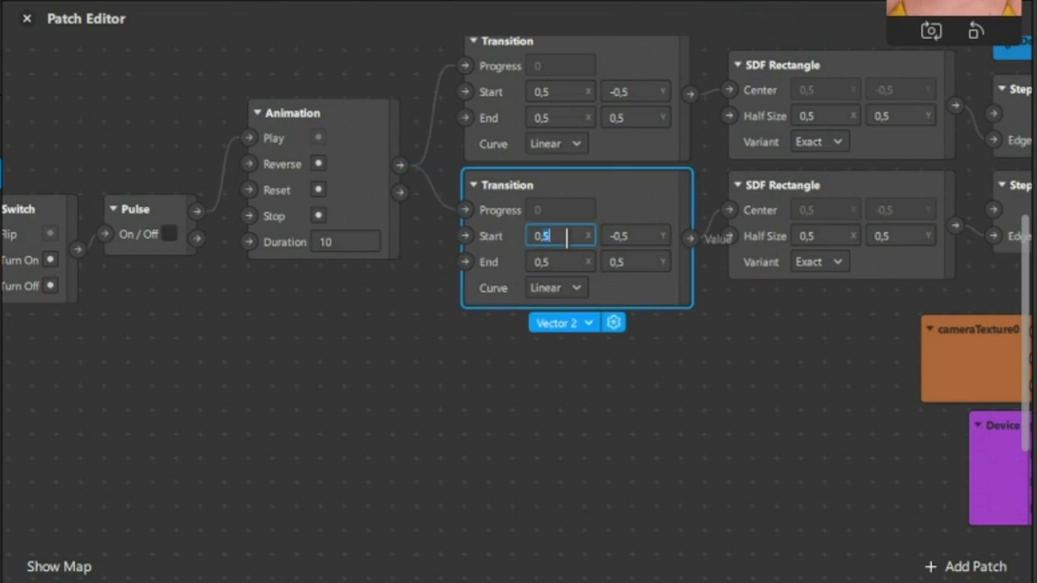
{"action": "left_click", "coordinate": [642, 236]}
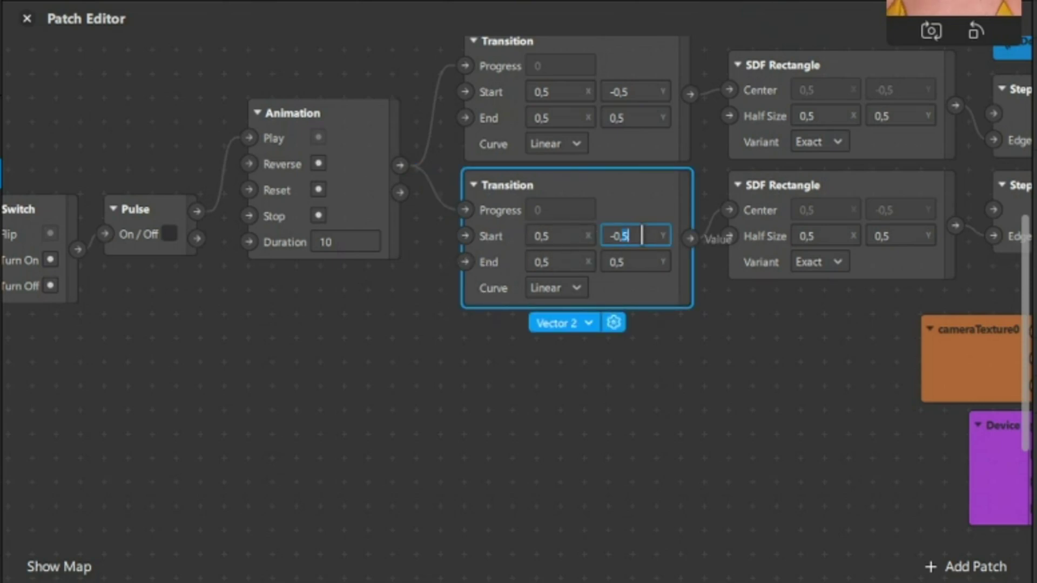
{"action": "type", "text": "1"}
{"action": "key", "text": "Return"}
{"action": "double_click", "coordinate": [632, 262]}
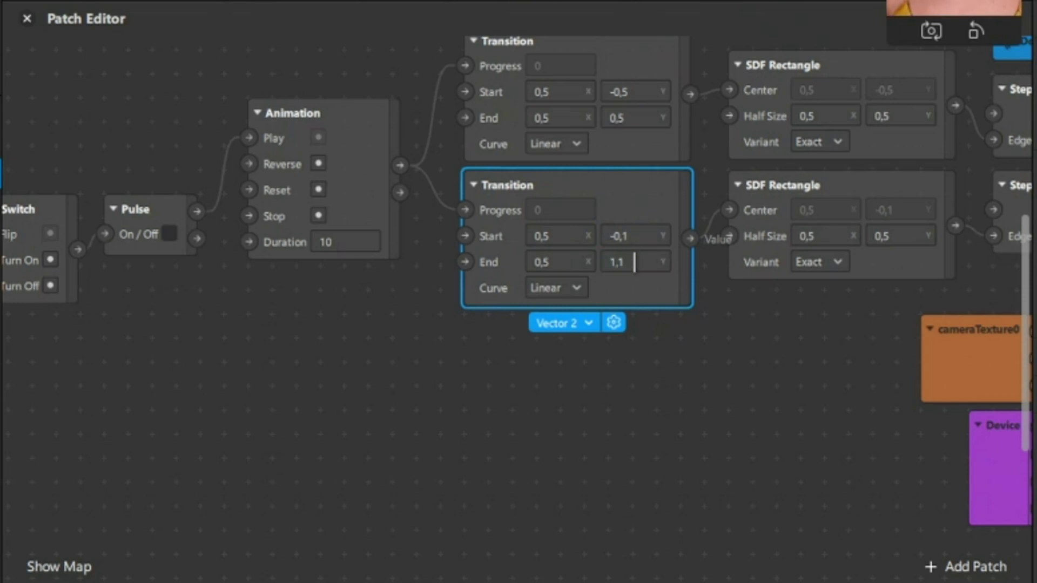
- Set the duplicated SDF Rectangle's Half Size Y to 0,01
{"action": "scroll", "coordinate": [776, 367], "scroll_direction": "right", "scroll_amount": 5}
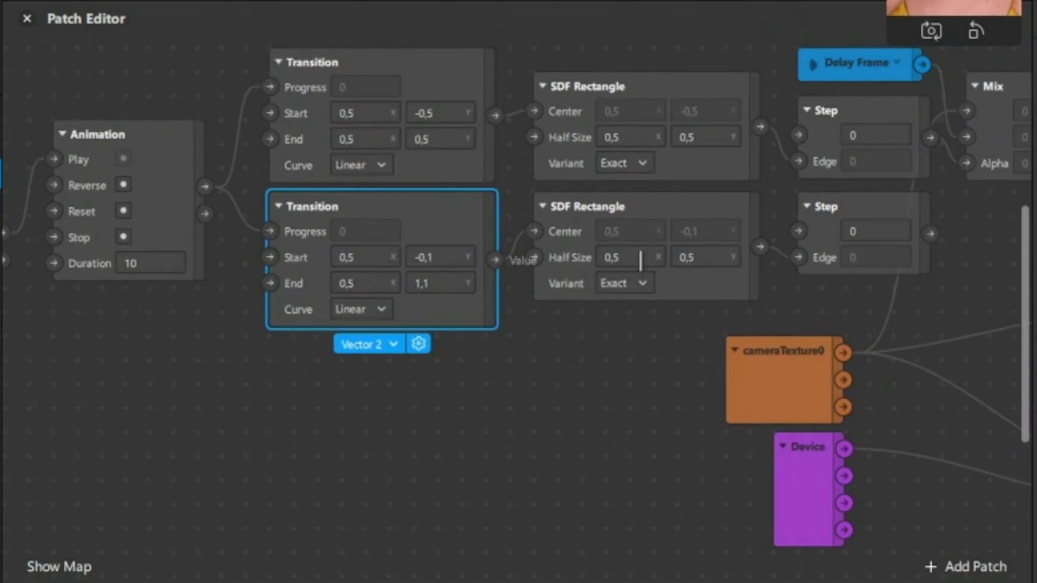
{"action": "left_click", "coordinate": [641, 261]}
{"action": "left_click", "coordinate": [715, 260]}
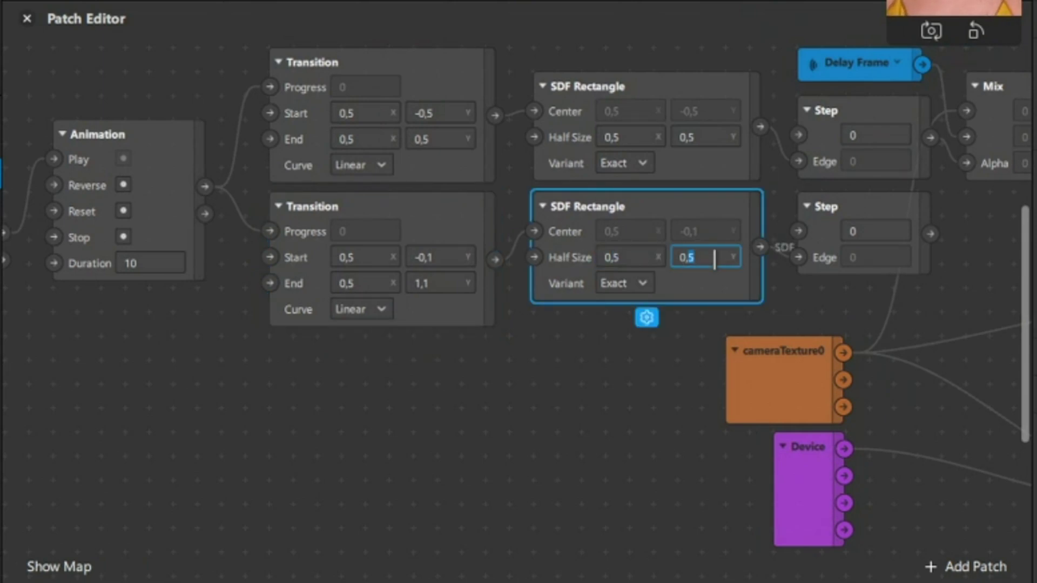
{"action": "type", "text": "0,01"}
{"action": "key", "text": "Return"}
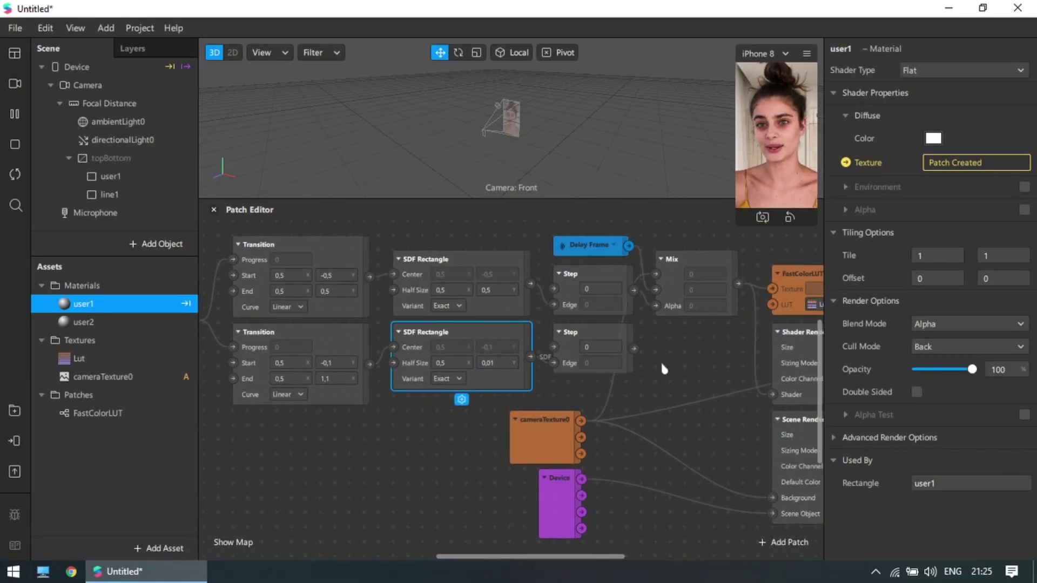
- Create a new material for the line1 rectangle
{"action": "middle_click_drag", "start_coordinate": [670, 367], "coordinate": [590, 357]}
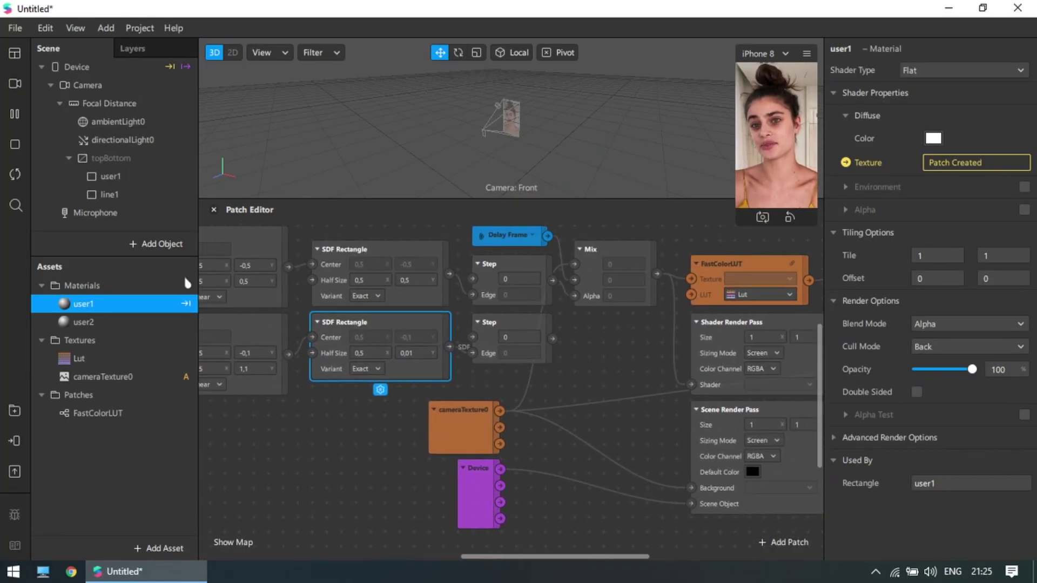
{"action": "left_click", "coordinate": [109, 196]}
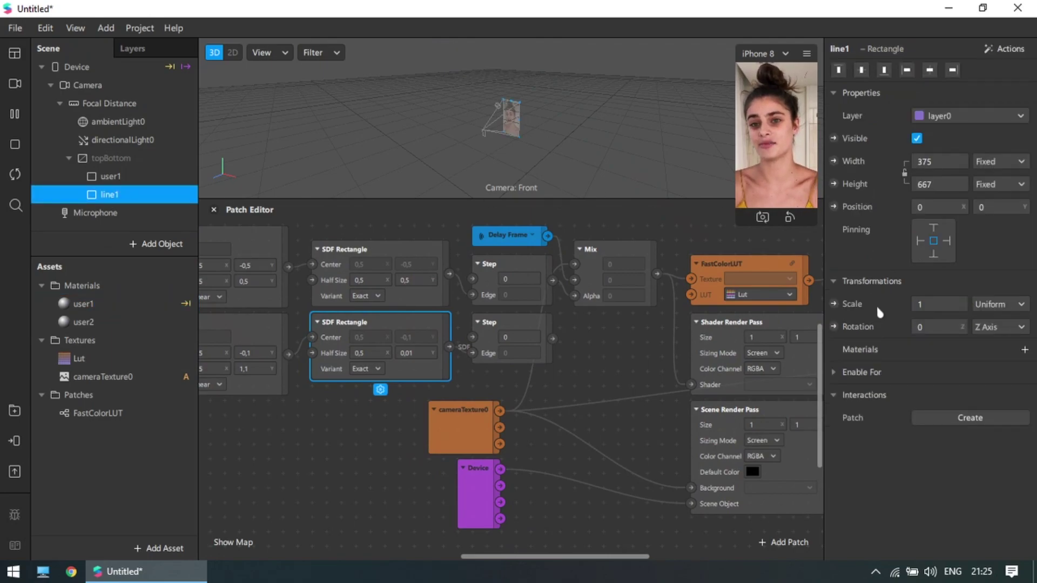
{"action": "left_click", "coordinate": [1024, 351]}
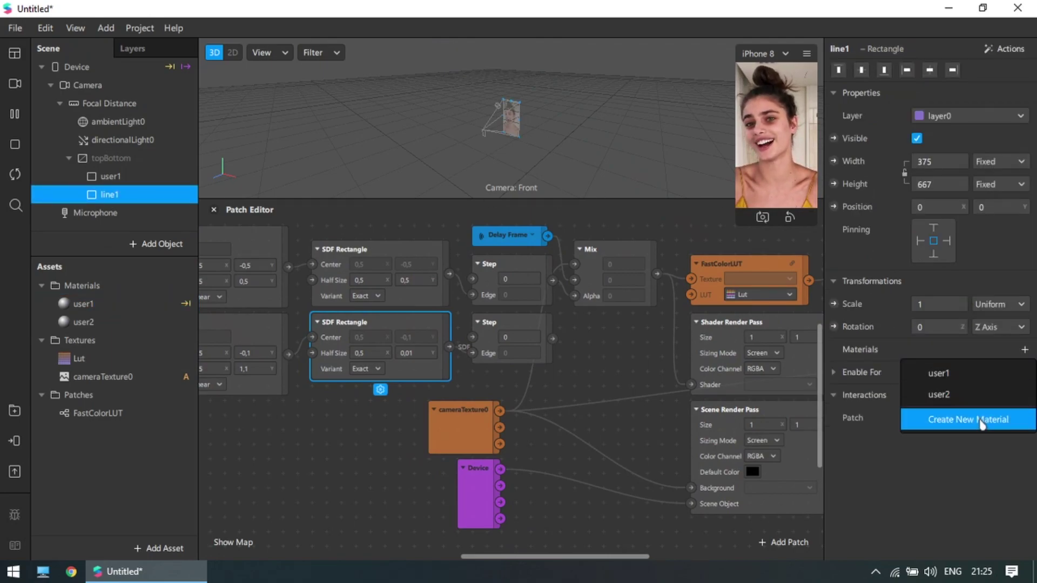
{"action": "left_click", "coordinate": [982, 425]}
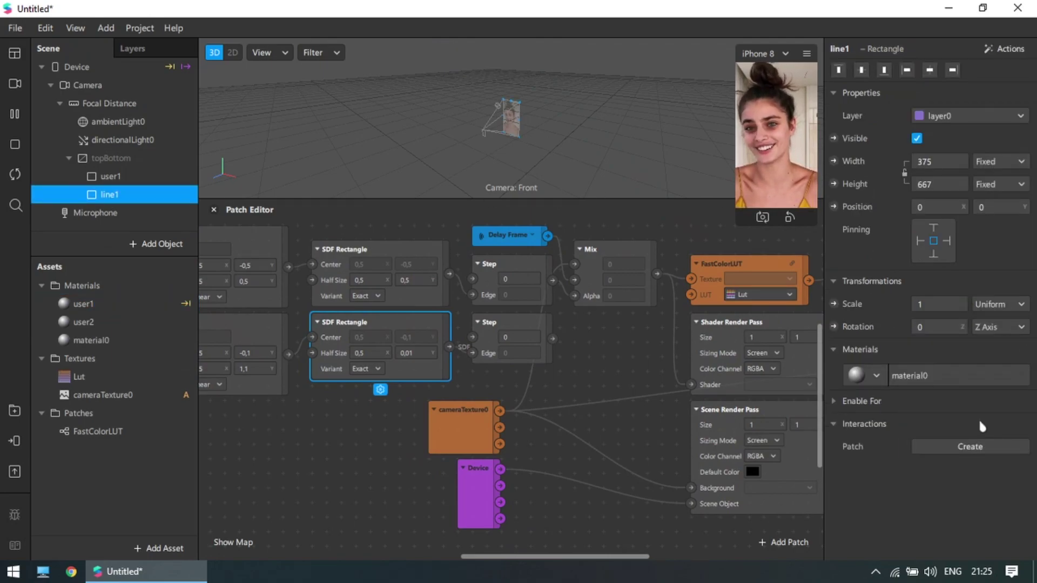
- Delete the unused user2 material from the assets
{"action": "left_click", "coordinate": [115, 323]}
{"action": "right_click", "coordinate": [115, 323]}
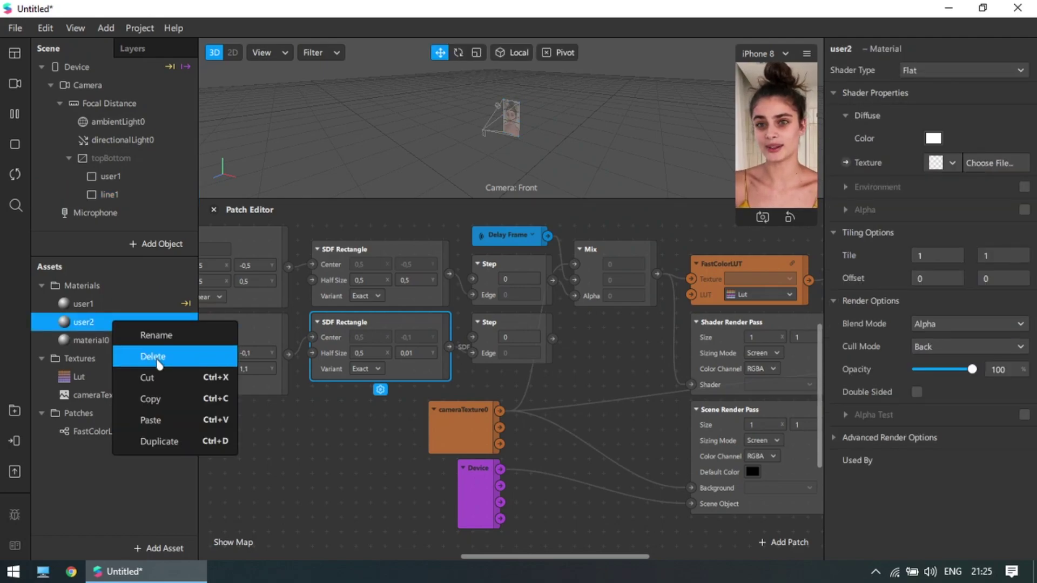
{"action": "left_click", "coordinate": [156, 355]}
- Rename the line1 rectangle's new material as line1
{"action": "left_click", "coordinate": [117, 177]}
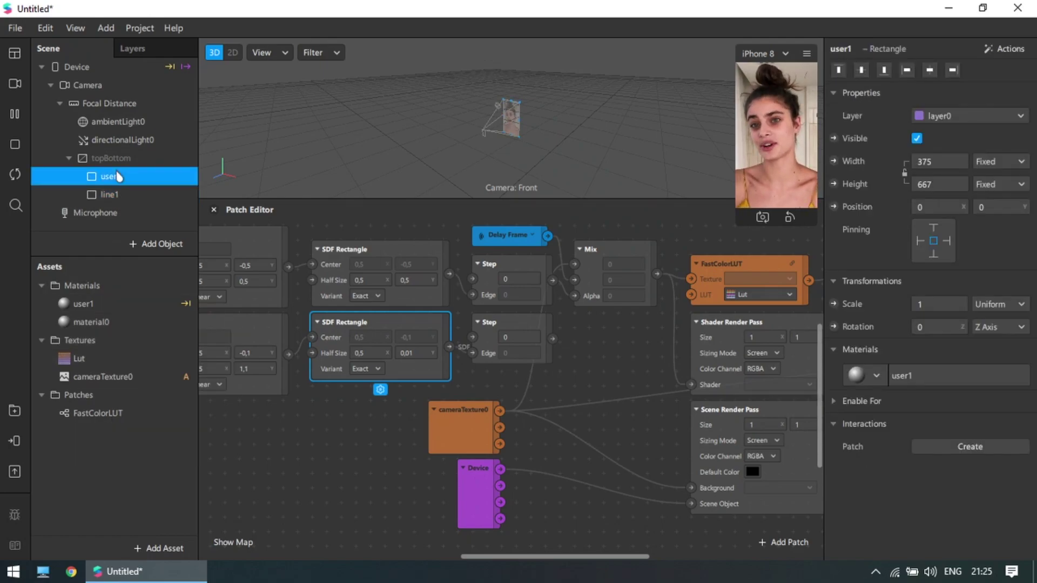
{"action": "left_click", "coordinate": [118, 193]}
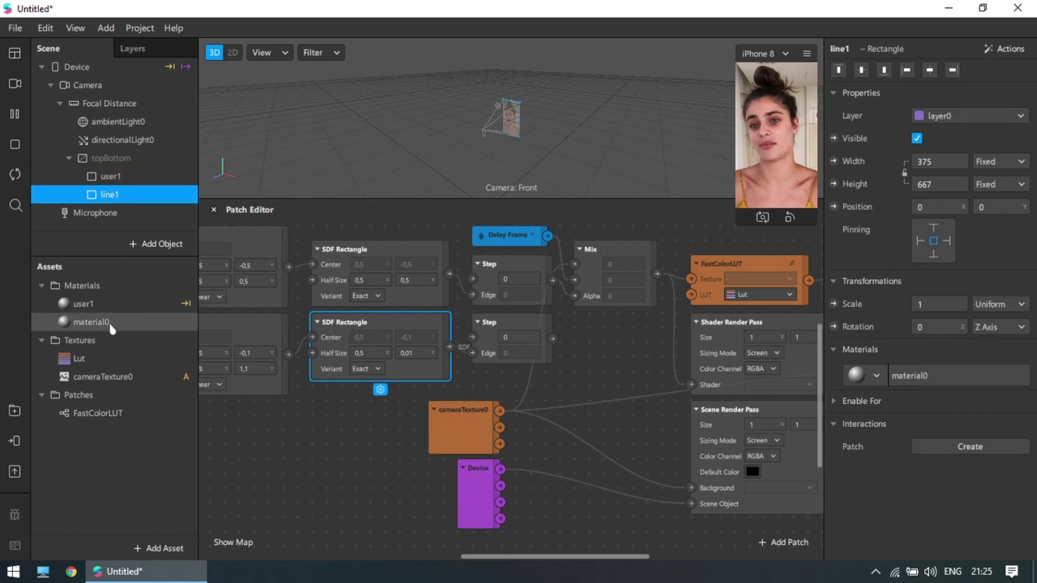
{"action": "left_click", "coordinate": [91, 322]}
{"action": "left_click", "coordinate": [111, 323]}
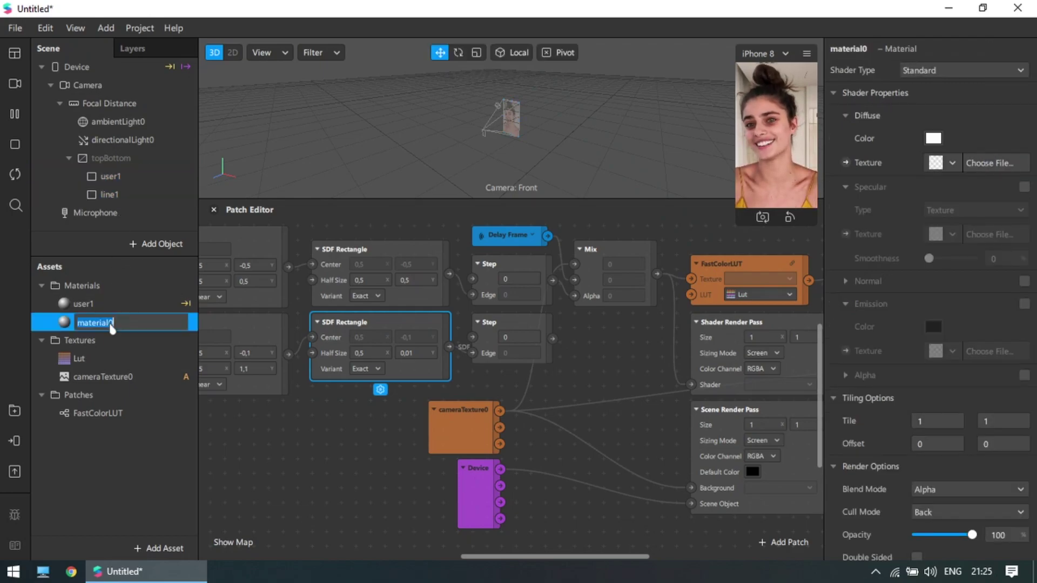
{"action": "type", "text": "line1"}
{"action": "key", "text": "Return"}
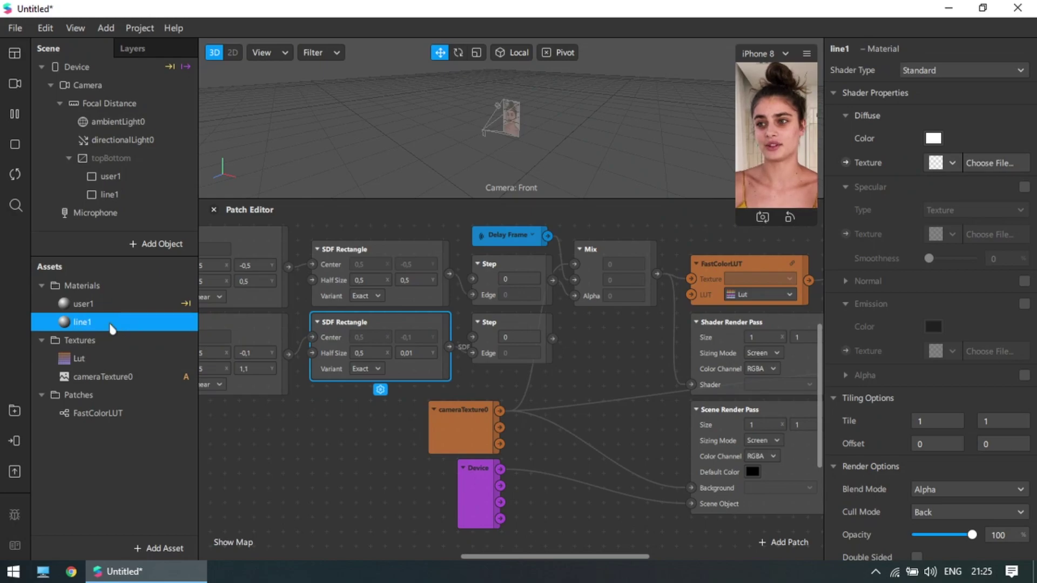
- Set the line1 material's shader to Flat and feed its diffuse texture patch, placed beneath Mix, from the duplicated Step
{"action": "left_click", "coordinate": [940, 71]}
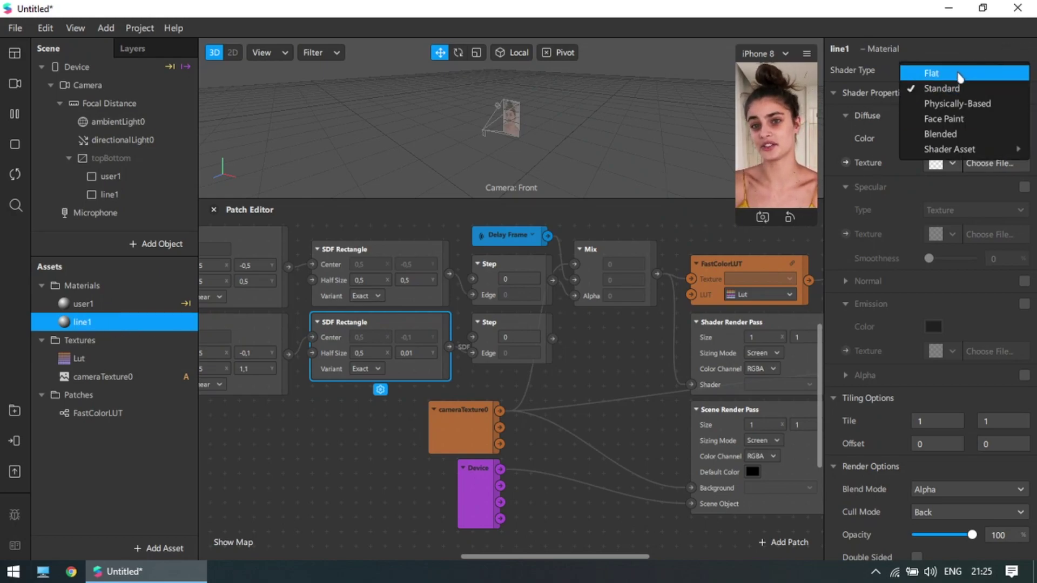
{"action": "left_click", "coordinate": [959, 74]}
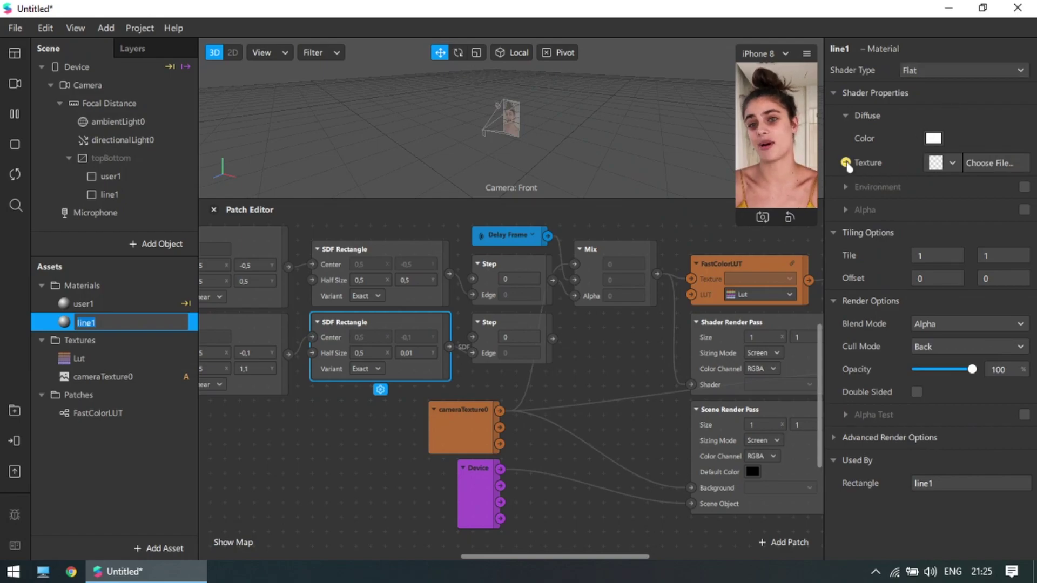
{"action": "left_click", "coordinate": [847, 163]}
{"action": "left_click_drag", "start_coordinate": [543, 410], "coordinate": [608, 336]}
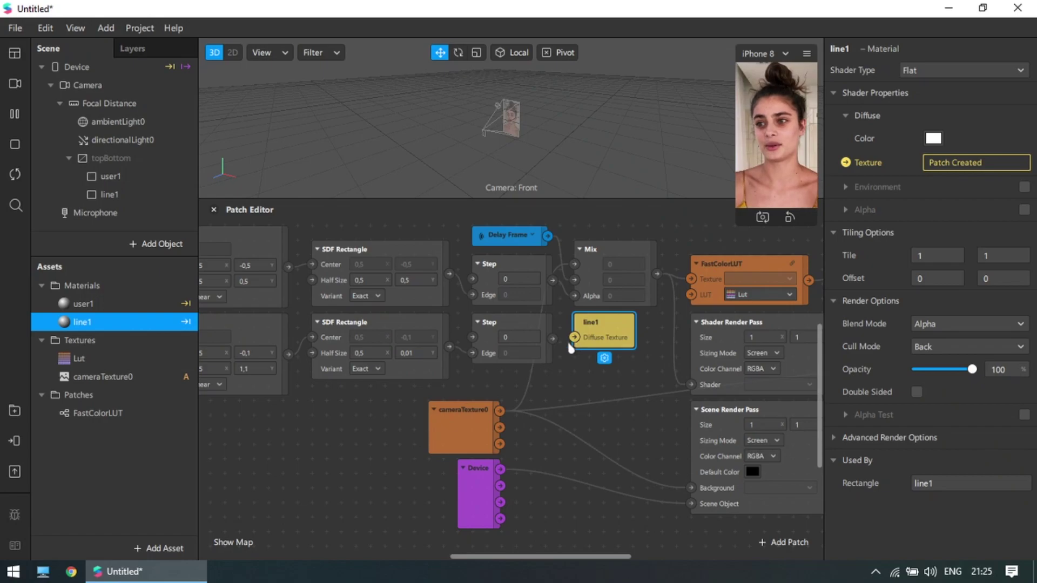
{"action": "middle_click_drag", "start_coordinate": [587, 368], "coordinate": [383, 368]}
{"action": "scroll", "coordinate": [422, 377], "scroll_direction": "down", "scroll_amount": 2}
{"action": "middle_click_drag", "start_coordinate": [706, 408], "coordinate": [891, 415]}
{"action": "middle_click_drag", "start_coordinate": [349, 468], "coordinate": [627, 512]}
- Enlarge the device preview with touch simulation enabled and make the topBottom canvas visible
{"action": "left_click_drag", "start_coordinate": [738, 224], "coordinate": [567, 505]}
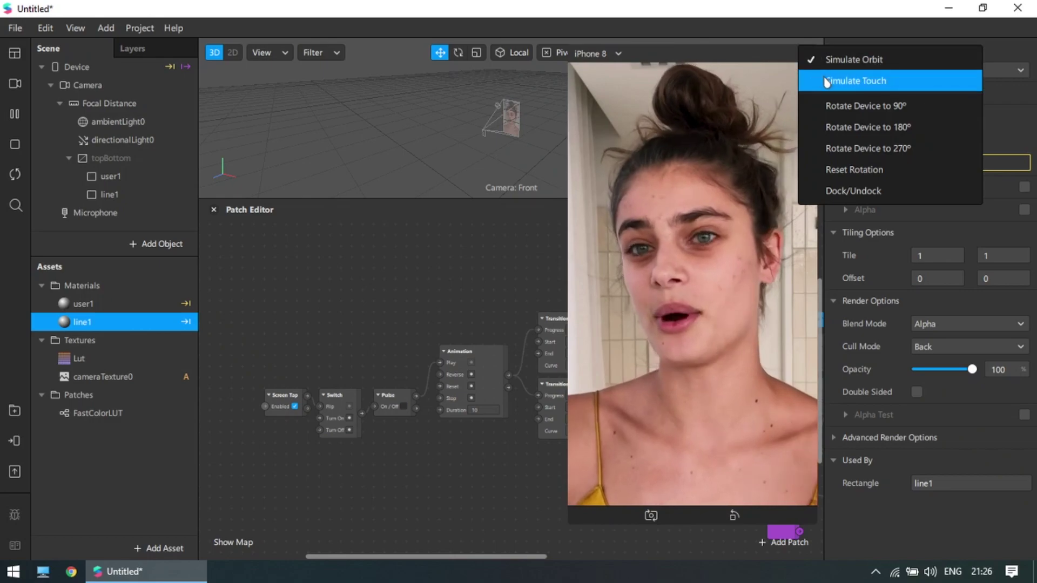
{"action": "left_click", "coordinate": [856, 81]}
{"action": "left_click", "coordinate": [155, 158]}
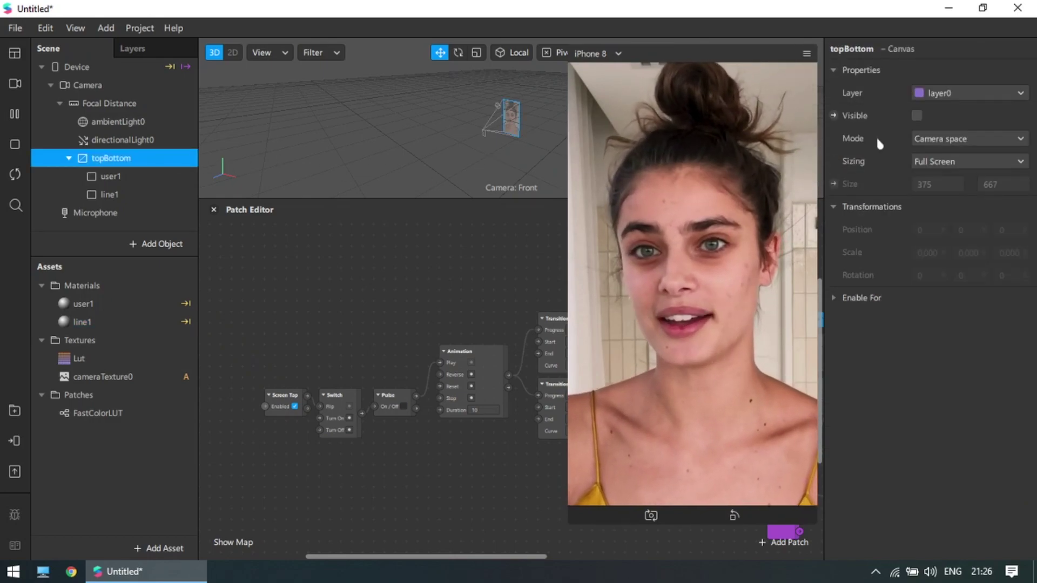
{"action": "left_click", "coordinate": [916, 116]}
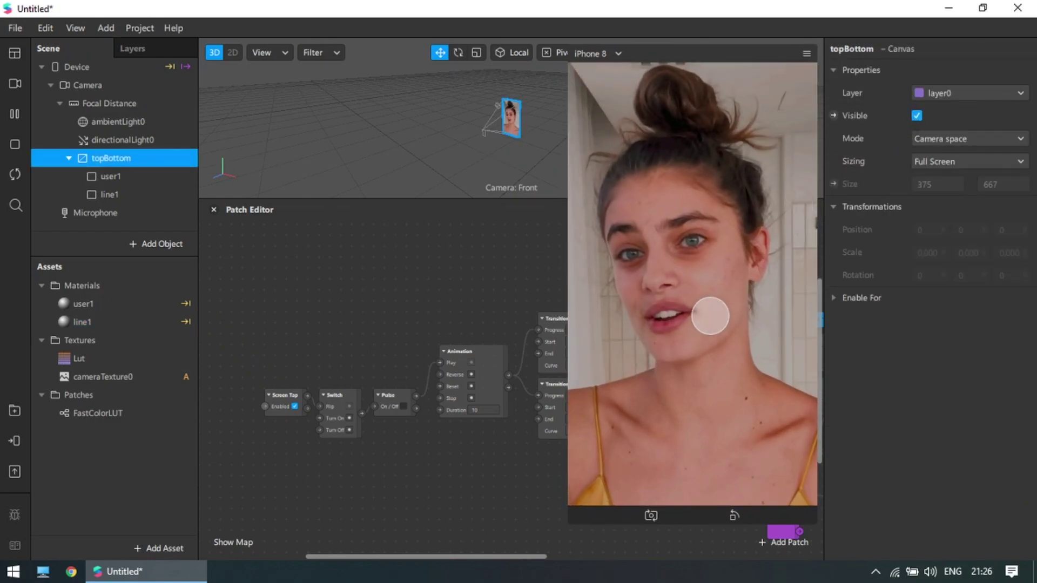
- Trigger the scan in the simulated preview to test the sweeping line and frozen image
{"action": "left_click", "coordinate": [709, 316]}
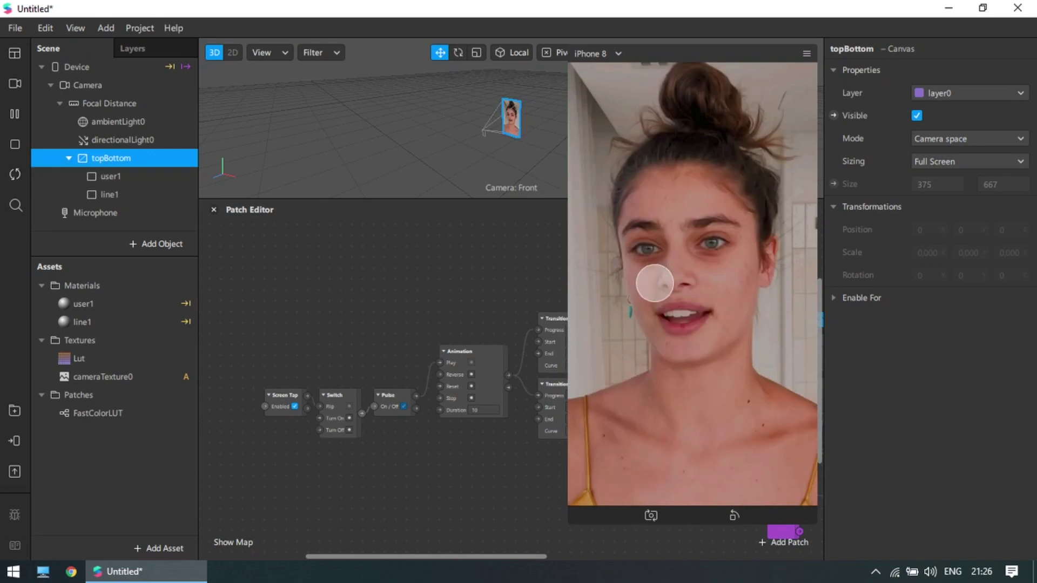
{"action": "left_click", "coordinate": [657, 290]}
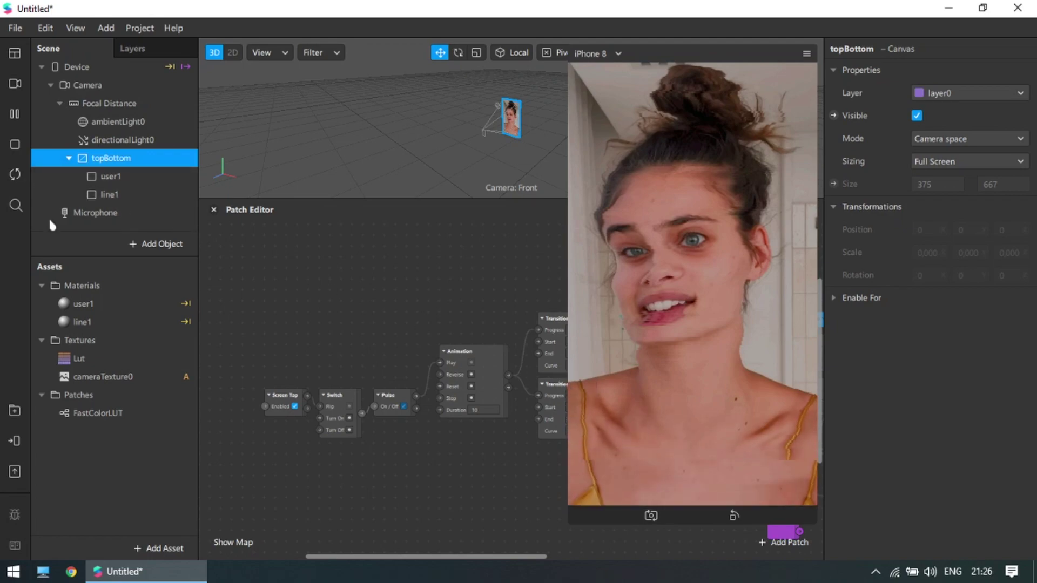
- Try cyan, black, red and yellow as the line1 material's diffuse colour, keeping none of them
{"action": "left_click", "coordinate": [97, 321]}
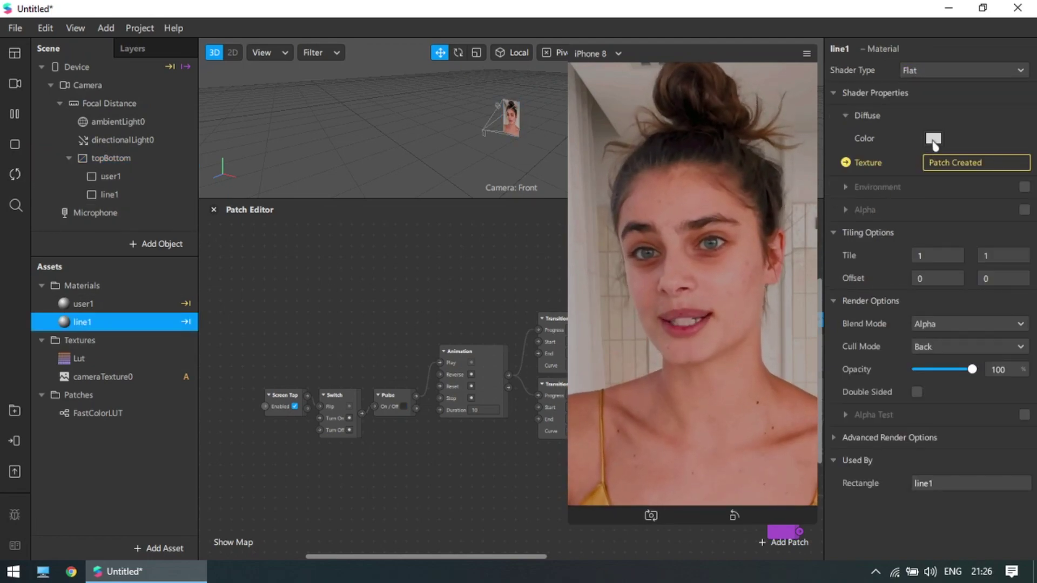
{"action": "left_click", "coordinate": [933, 138]}
{"action": "left_click", "coordinate": [426, 410]}
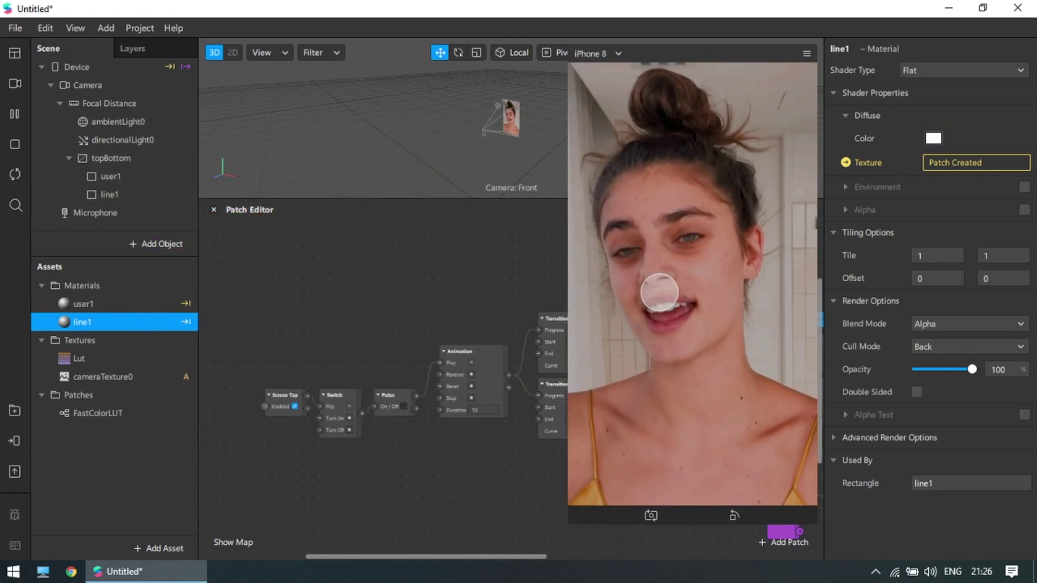
{"action": "left_click", "coordinate": [933, 138]}
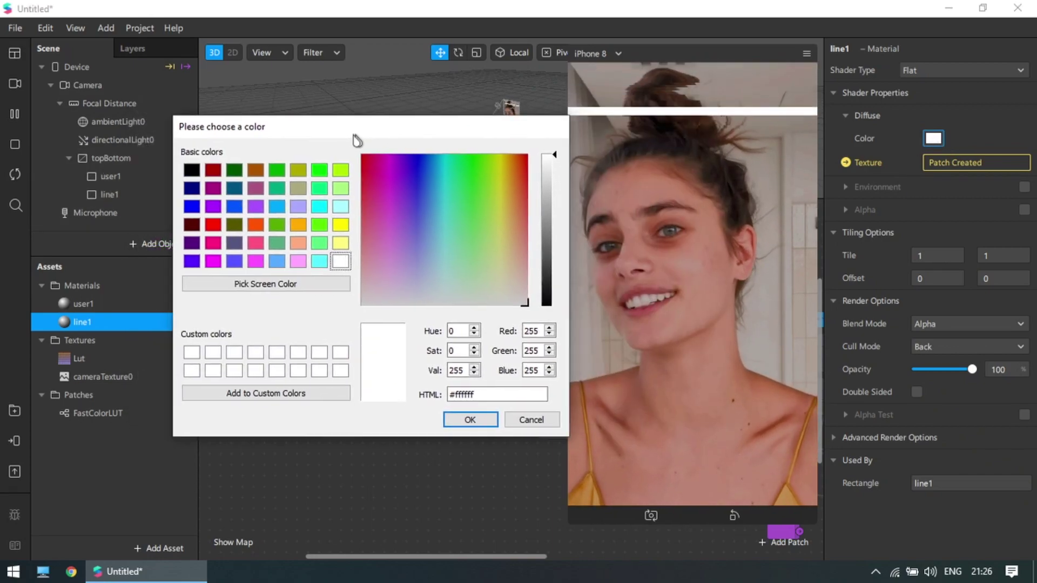
{"action": "left_click", "coordinate": [308, 211]}
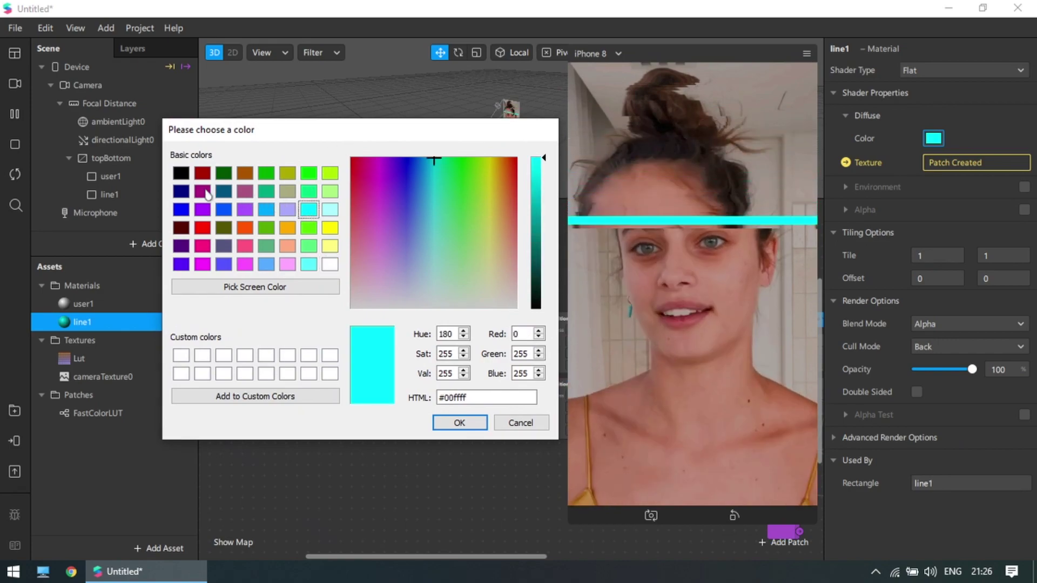
{"action": "left_click", "coordinate": [183, 176]}
{"action": "left_click", "coordinate": [202, 228]}
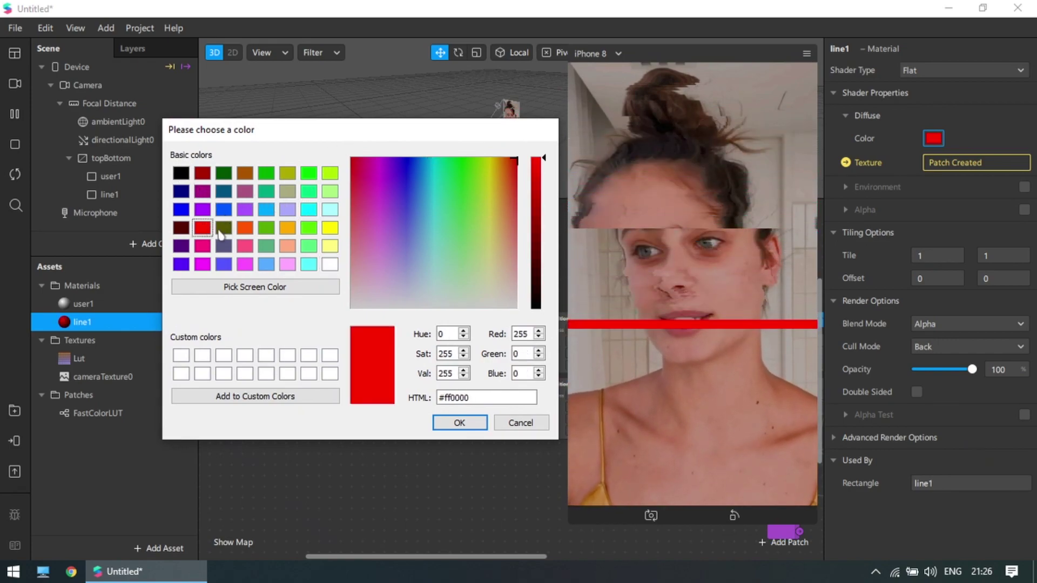
{"action": "left_click", "coordinate": [330, 227]}
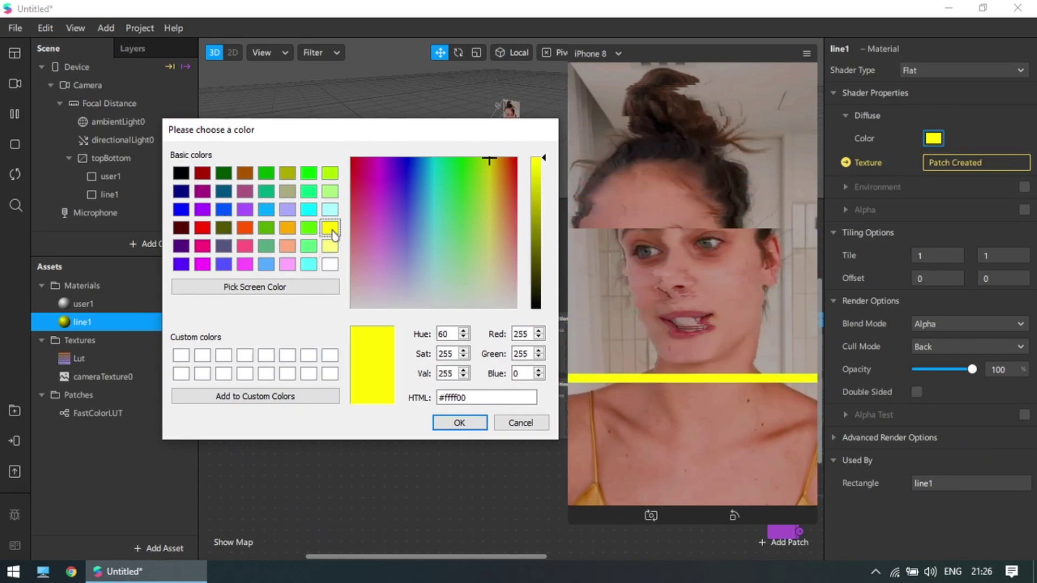
{"action": "left_click", "coordinate": [520, 422]}
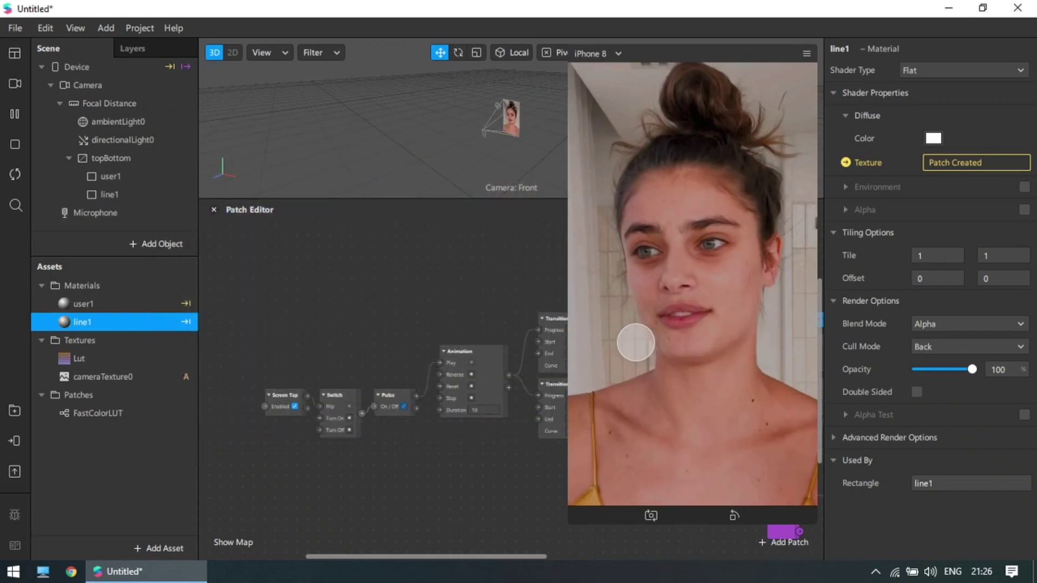
- Shrink the device preview back to a small size and restart the effect
{"action": "left_click", "coordinate": [584, 490]}
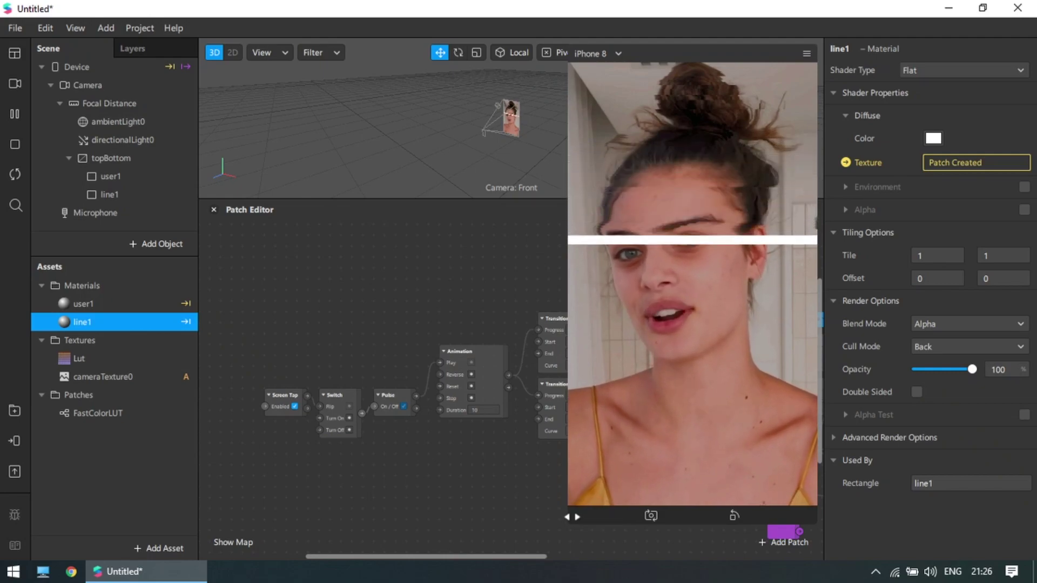
{"action": "left_click_drag", "start_coordinate": [572, 517], "coordinate": [719, 265]}
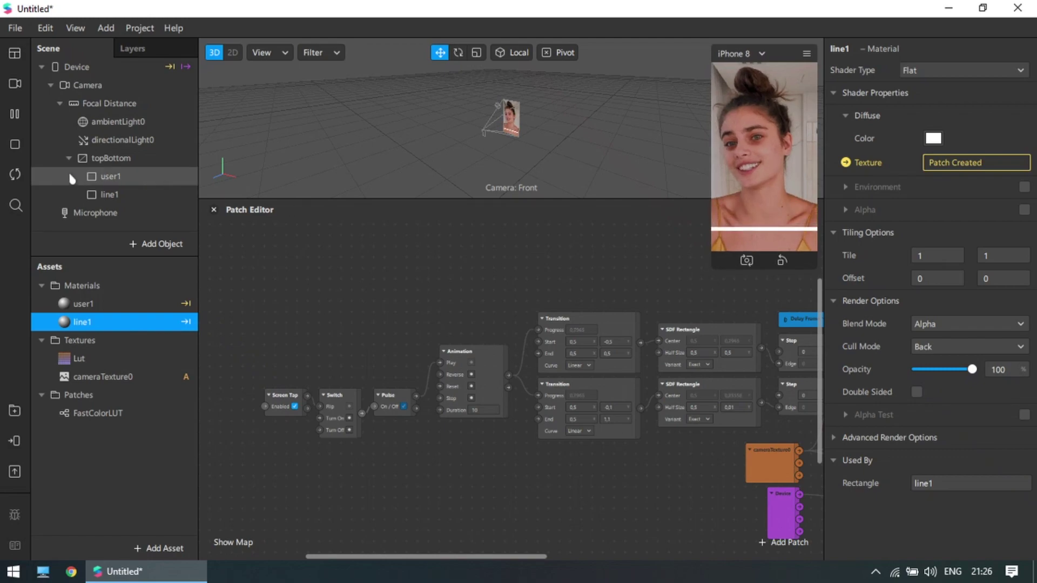
{"action": "left_click", "coordinate": [21, 174]}
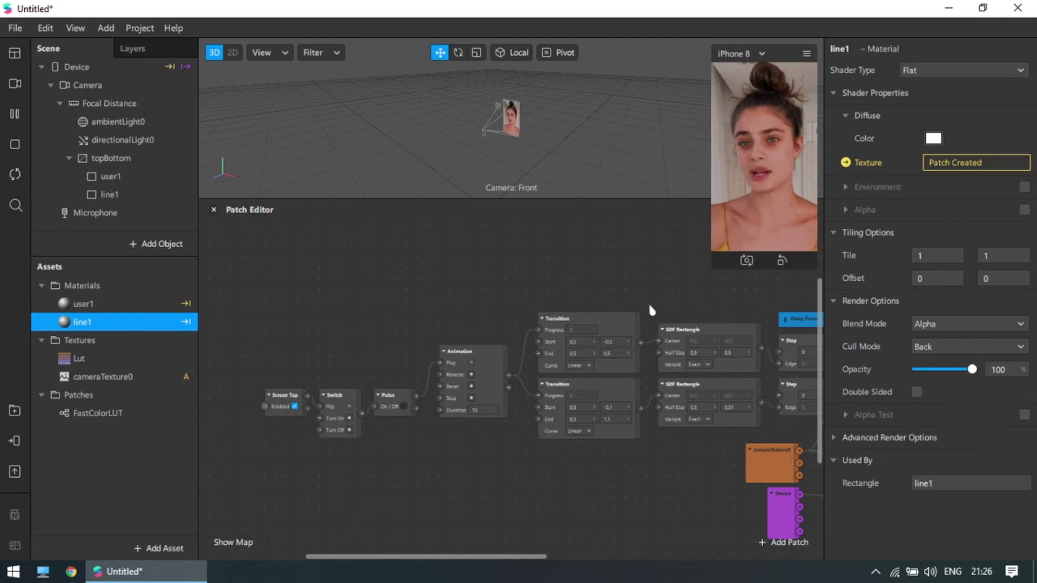
{"action": "scroll", "coordinate": [638, 286], "scroll_direction": "right", "scroll_amount": 1}
{"action": "middle_click_drag", "start_coordinate": [623, 268], "coordinate": [500, 235]}
{"action": "middle_click_drag", "start_coordinate": [530, 487], "coordinate": [474, 460]}
{"action": "scroll", "coordinate": [429, 424], "scroll_direction": "down", "scroll_amount": 2}
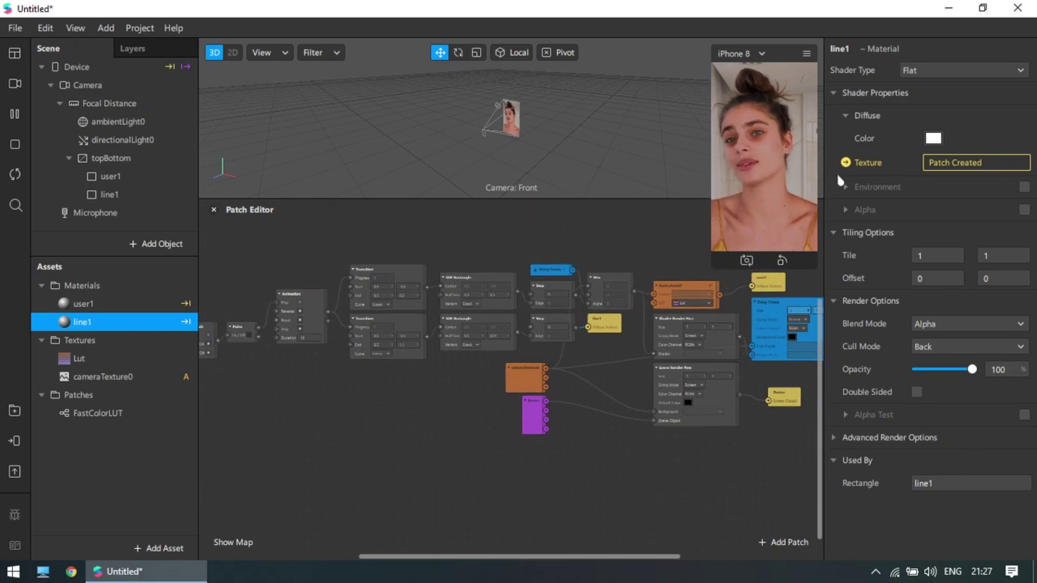
{"action": "scroll", "coordinate": [417, 437], "scroll_direction": "left", "scroll_amount": 2}
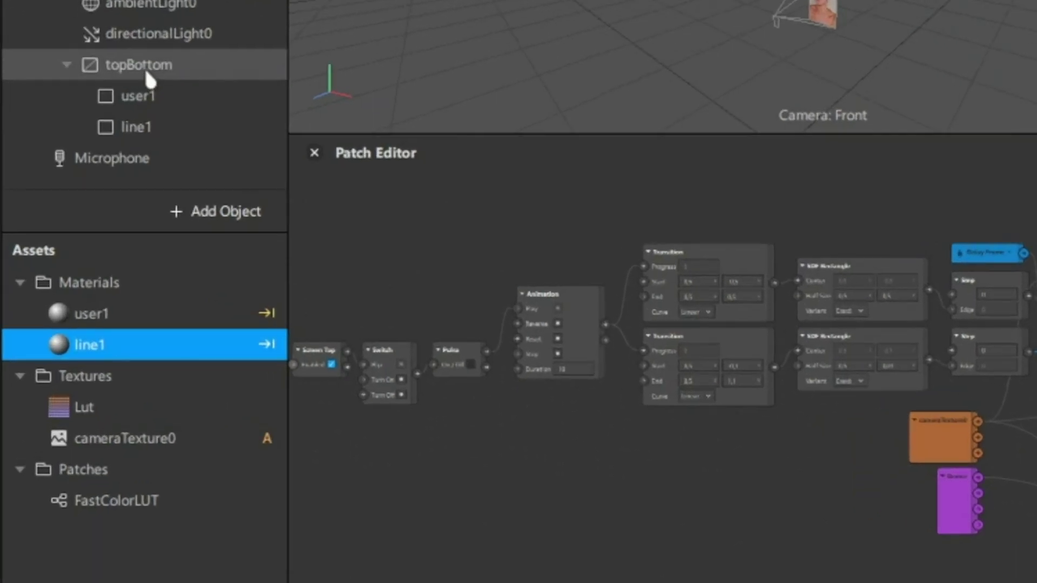
- Duplicate the topBottom canvas with its rectangles and rename the copy leftRight
{"action": "left_click", "coordinate": [115, 160]}
{"action": "right_click", "coordinate": [146, 72]}
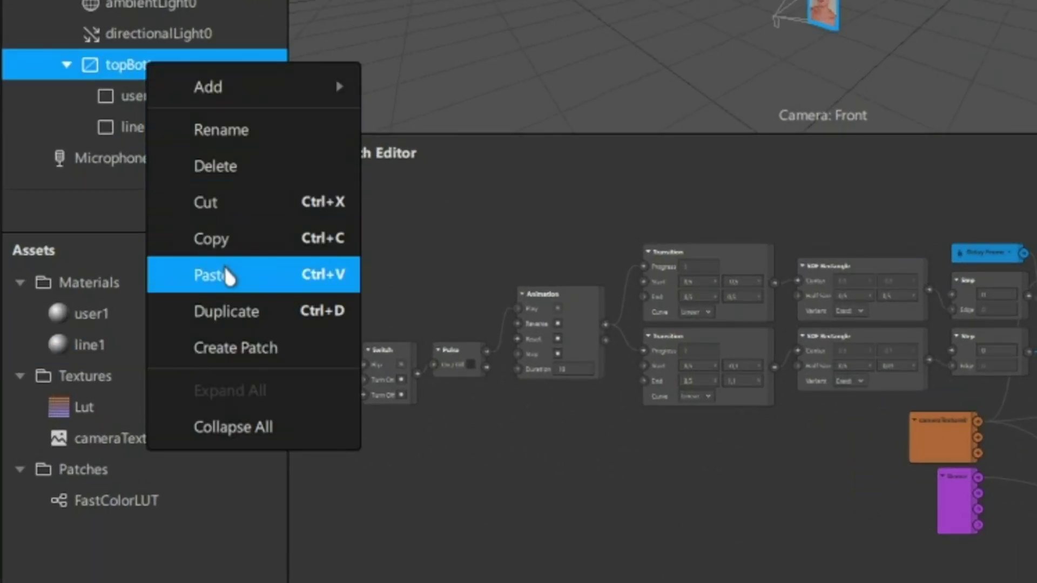
{"action": "left_click", "coordinate": [317, 312]}
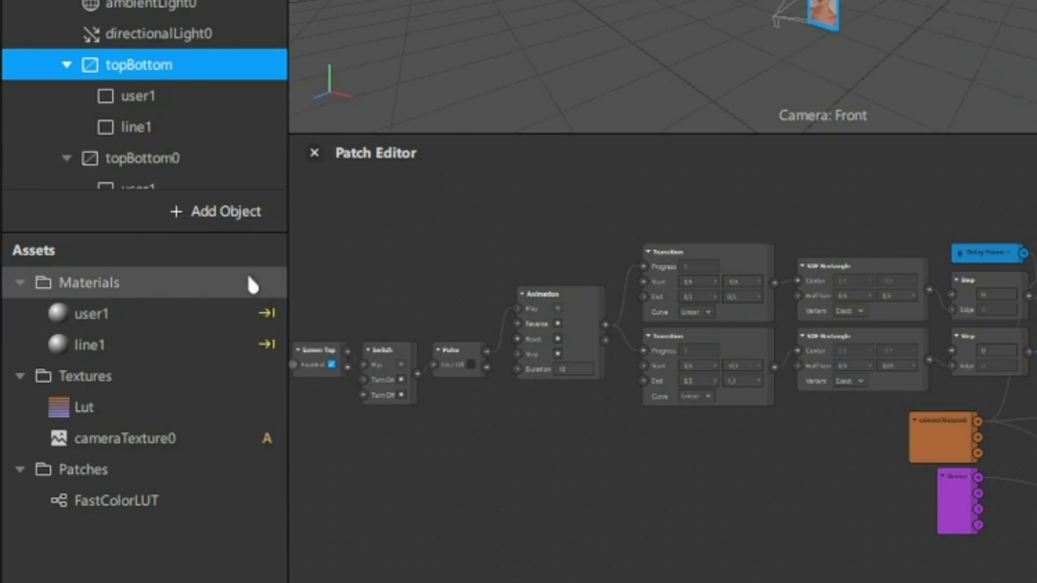
{"action": "left_click", "coordinate": [174, 162]}
{"action": "left_click", "coordinate": [178, 161]}
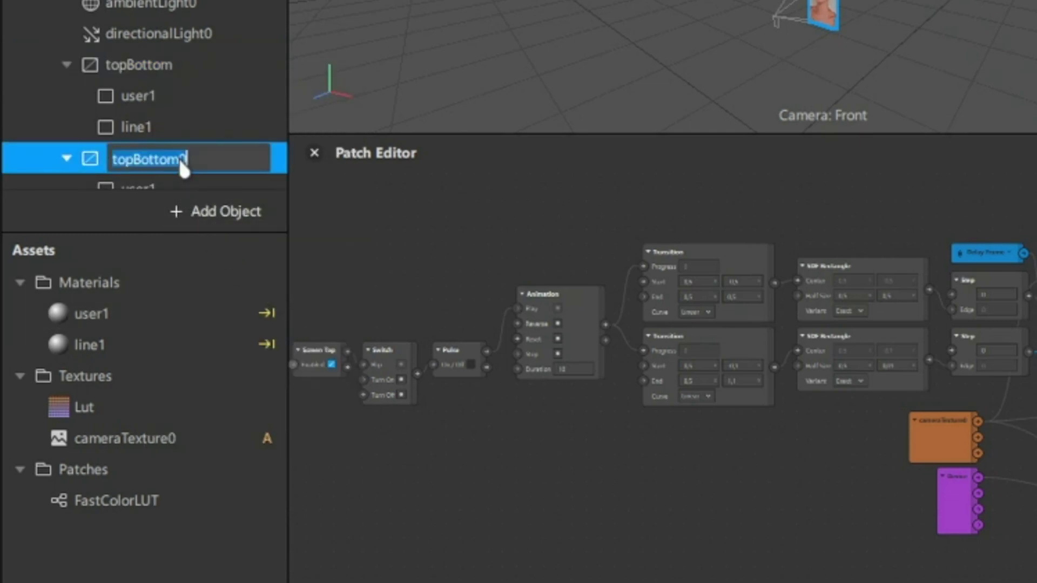
{"action": "type", "text": "le"}
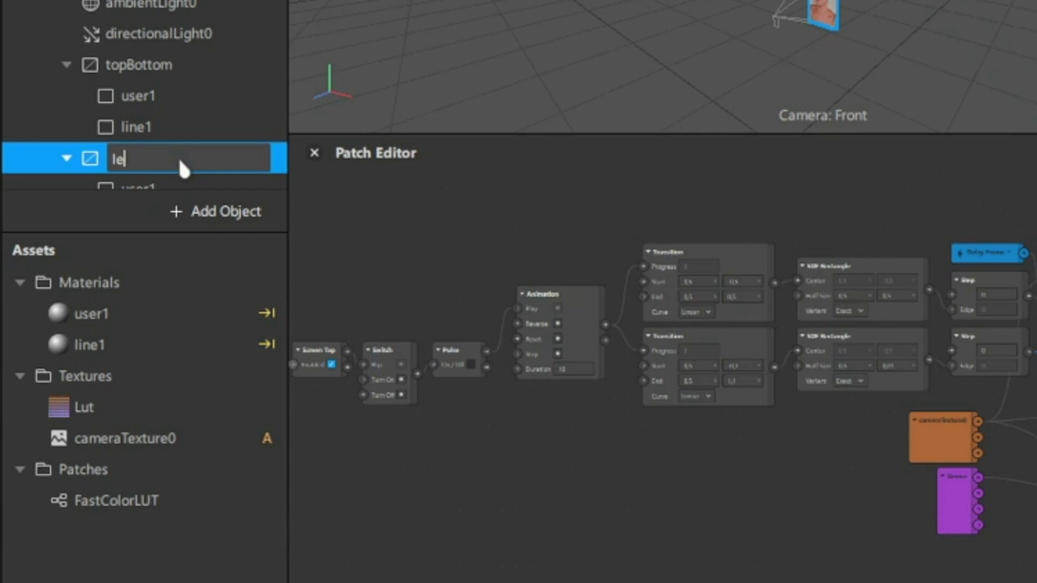
{"action": "type", "text": "ftRight"}
{"action": "key", "text": "Return"}
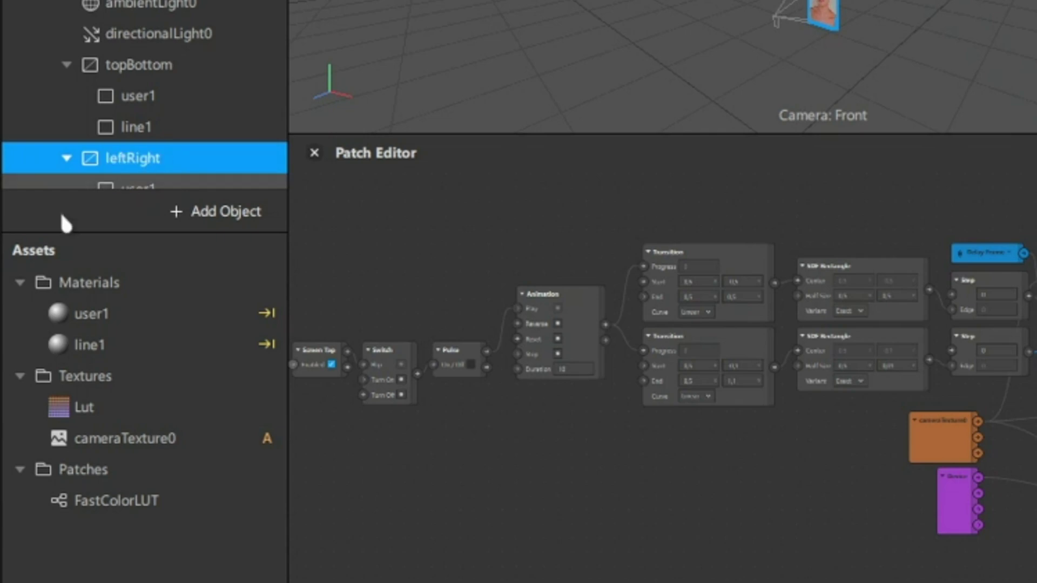
- Rename the two rectangles inside the leftRight canvas as user2 and line2
{"action": "scroll", "coordinate": [200, 183], "scroll_direction": "down", "scroll_amount": 2}
{"action": "left_click", "coordinate": [187, 112]}
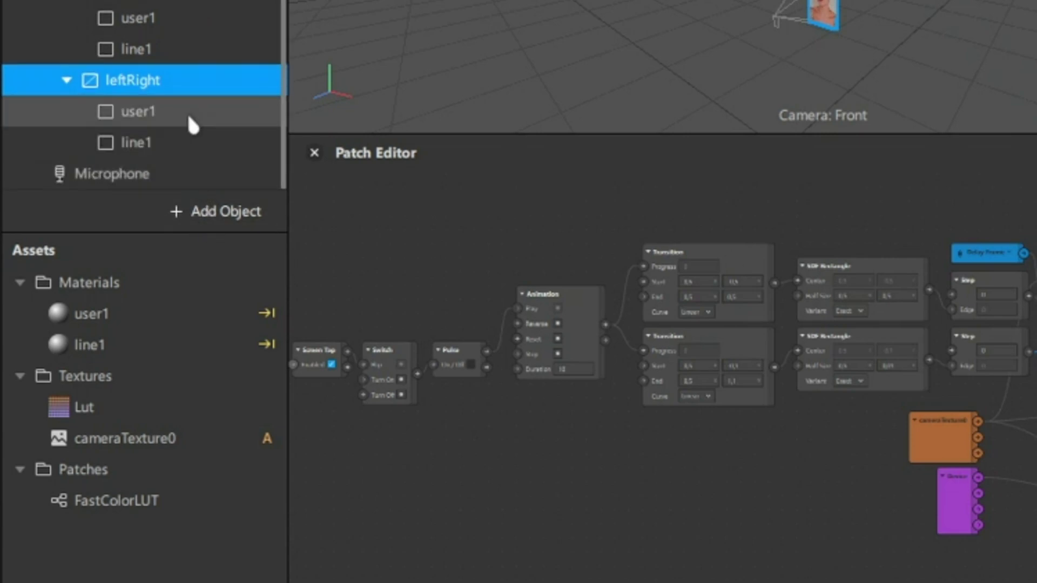
{"action": "double_click", "coordinate": [187, 112]}
{"action": "left_click", "coordinate": [187, 112]}
{"action": "key", "text": "BackSpace"}
{"action": "type", "text": "2"}
{"action": "key", "text": "Return"}
{"action": "left_click", "coordinate": [182, 137]}
{"action": "double_click", "coordinate": [183, 138]}
{"action": "left_click", "coordinate": [184, 142]}
{"action": "key", "text": "BackSpace"}
{"action": "type", "text": "2"}
{"action": "key", "text": "Return"}
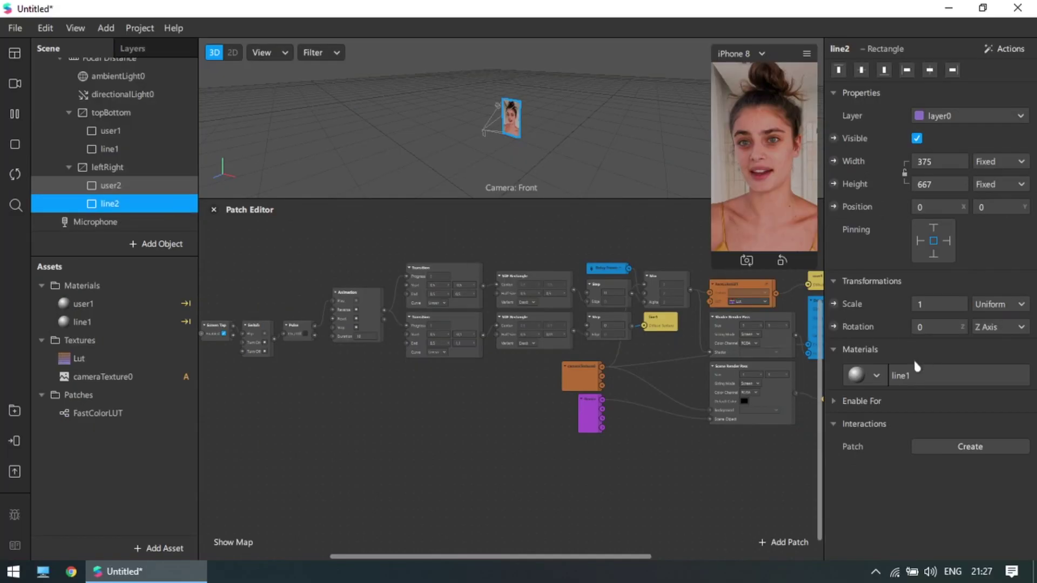
- Replace the user2 rectangle's material with a new material and name that material user2
{"action": "key", "text": "Up"}
{"action": "left_click", "coordinate": [876, 375]}
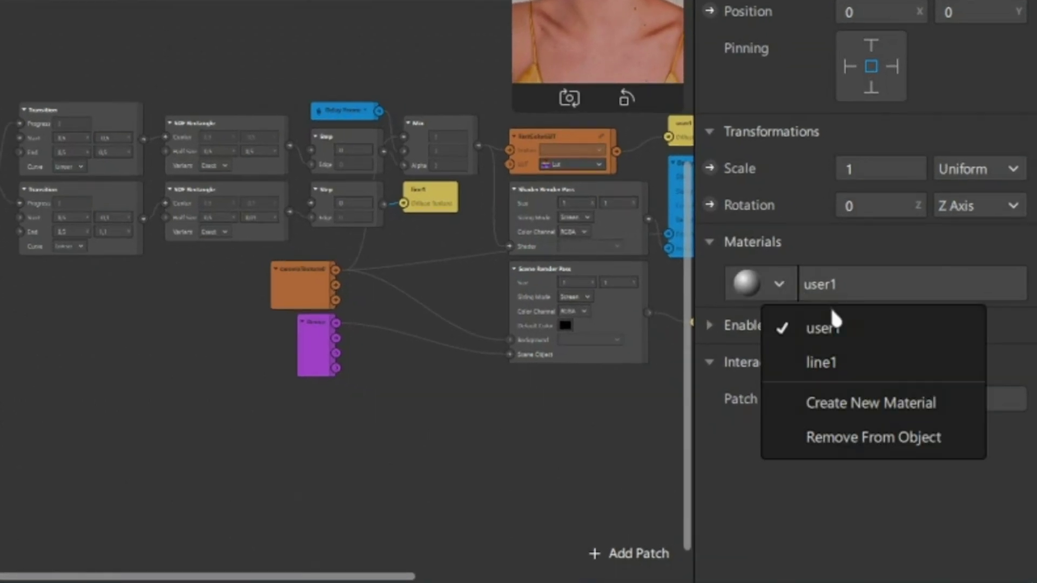
{"action": "left_click", "coordinate": [858, 402]}
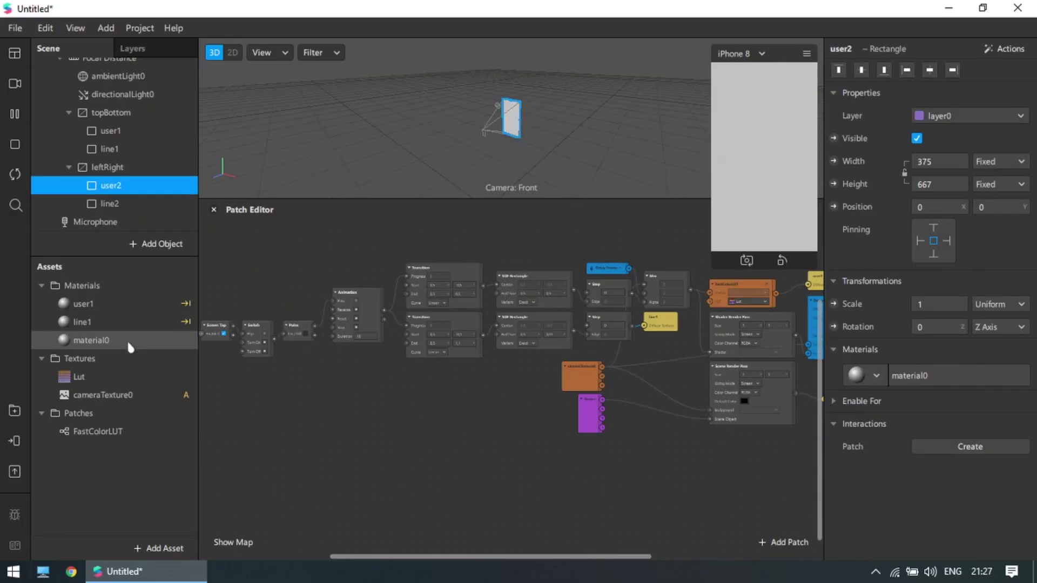
{"action": "double_click", "coordinate": [108, 340]}
{"action": "type", "text": "user"}
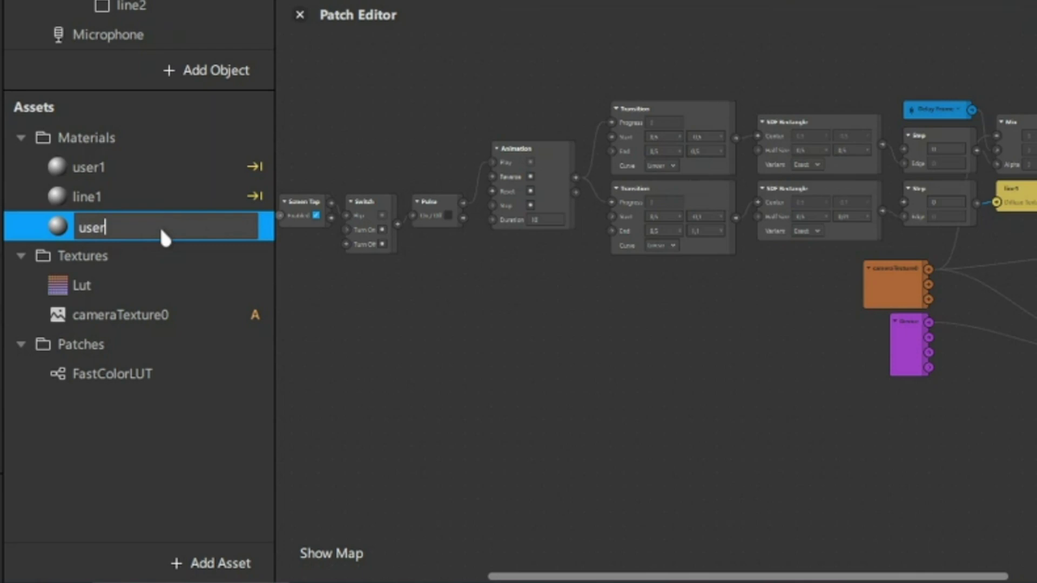
{"action": "type", "text": "2"}
{"action": "key", "text": "Return"}
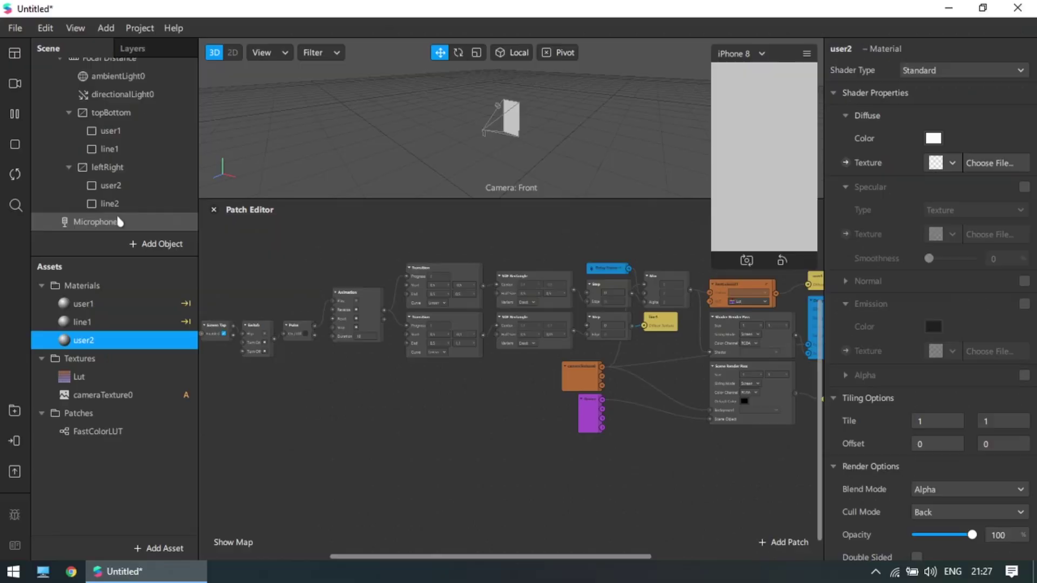
- Replace the line2 rectangle's material with a new material and name that material line2
{"action": "left_click", "coordinate": [155, 5]}
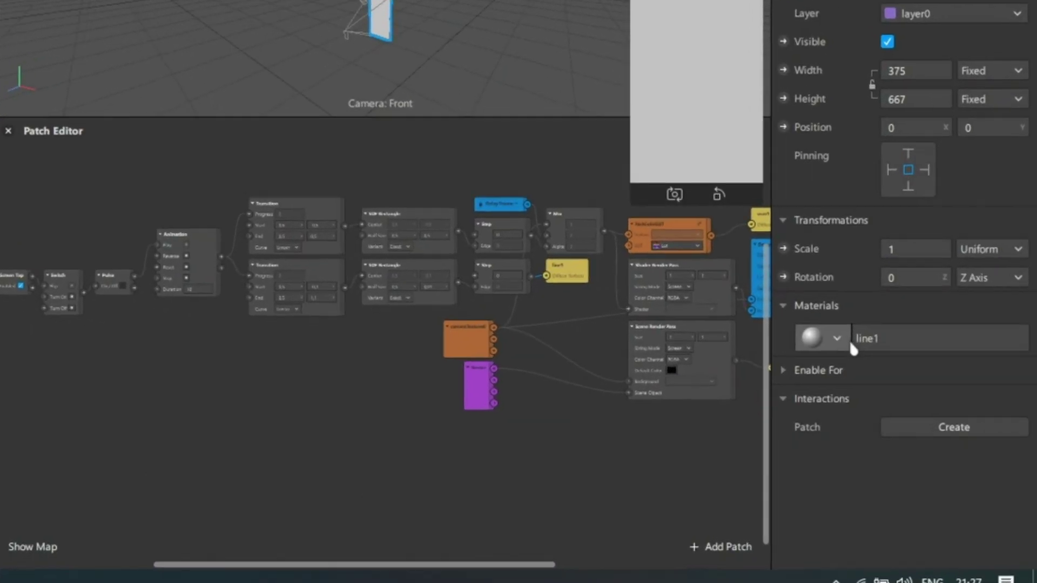
{"action": "left_click", "coordinate": [896, 378]}
{"action": "left_click", "coordinate": [926, 470]}
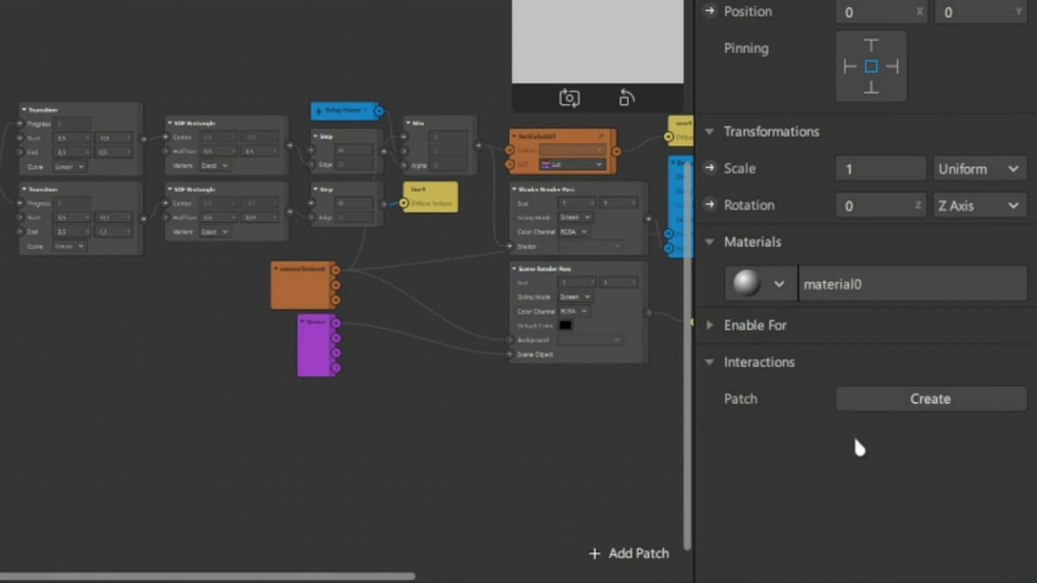
{"action": "double_click", "coordinate": [132, 360]}
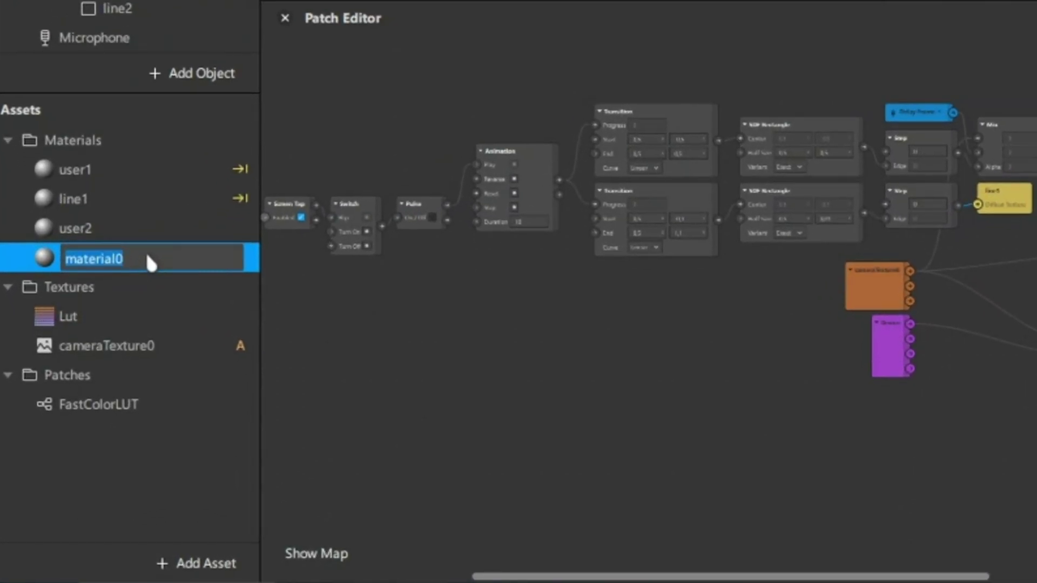
{"action": "type", "text": "line2"}
{"action": "key", "text": "Return"}
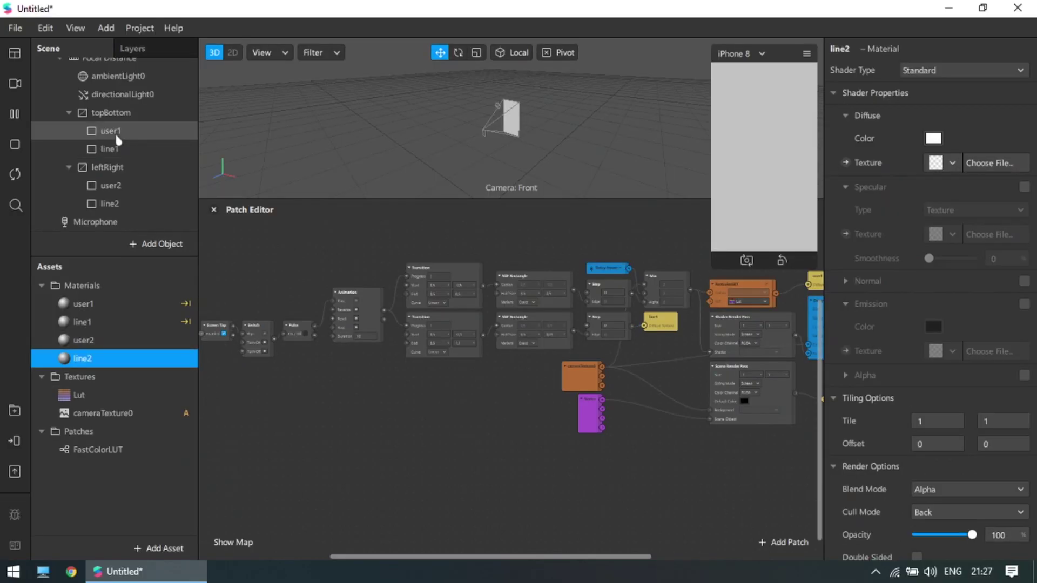
- Hide both the topBottom and leftRight canvases
{"action": "left_click", "coordinate": [143, 114]}
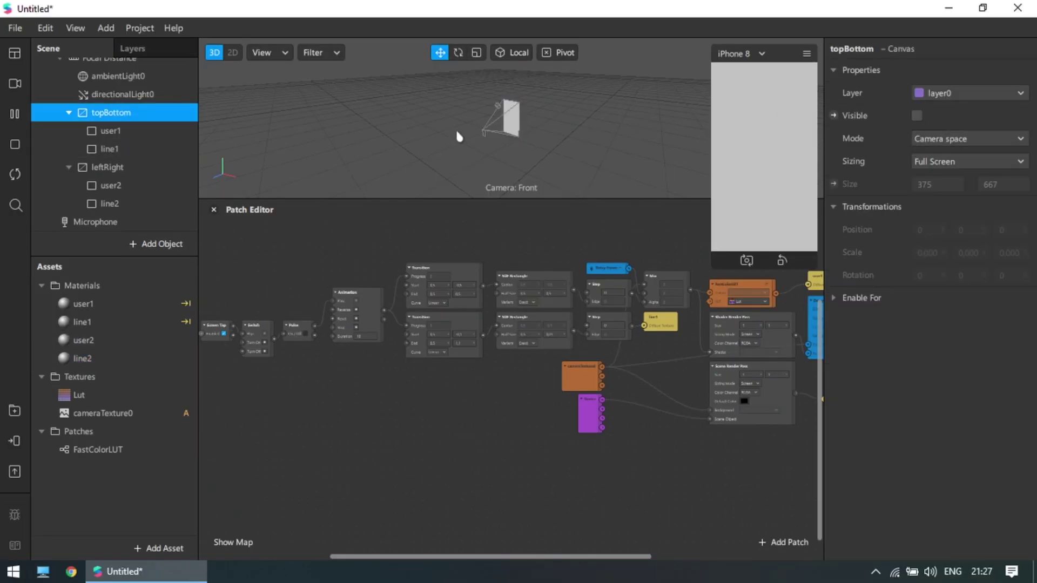
{"action": "left_click", "coordinate": [108, 167]}
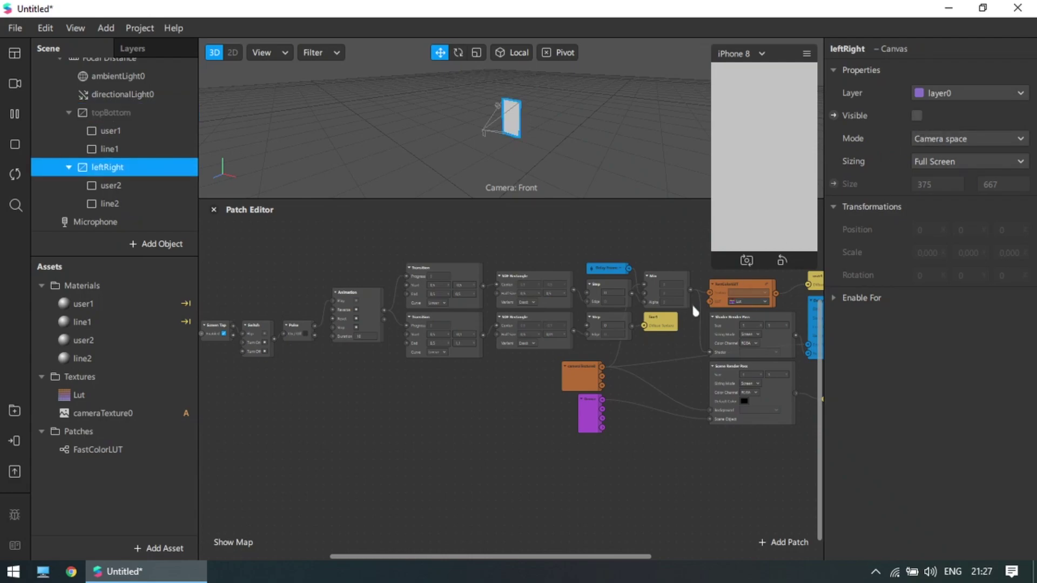
- Duplicate the Animation patch with both Transition, SDF Rectangle and Step patches, and place the copies below the original chain
{"action": "middle_click_drag", "start_coordinate": [227, 454], "coordinate": [386, 426]}
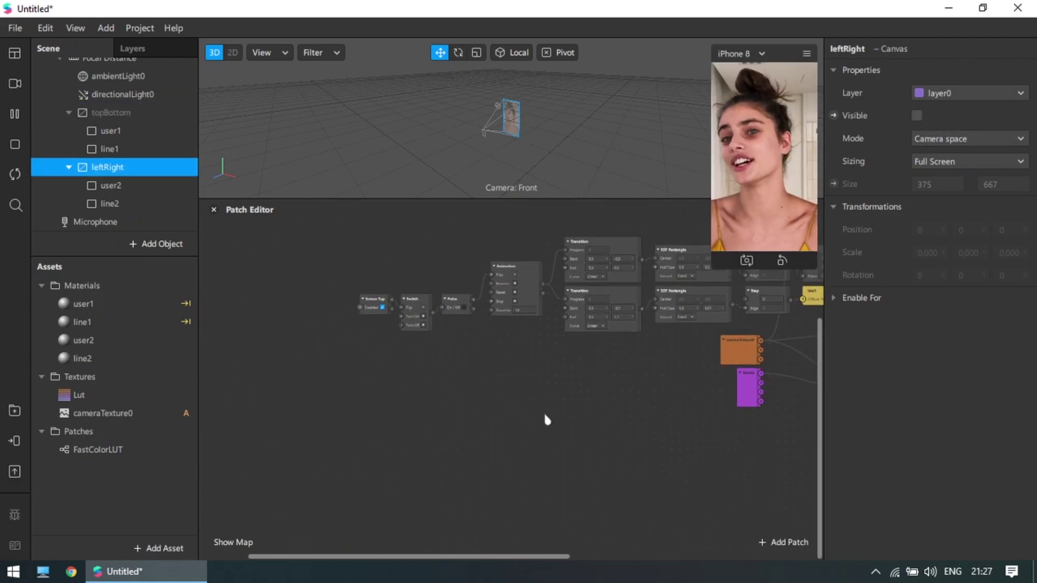
{"action": "scroll", "coordinate": [498, 398], "scroll_direction": "right", "scroll_amount": 5}
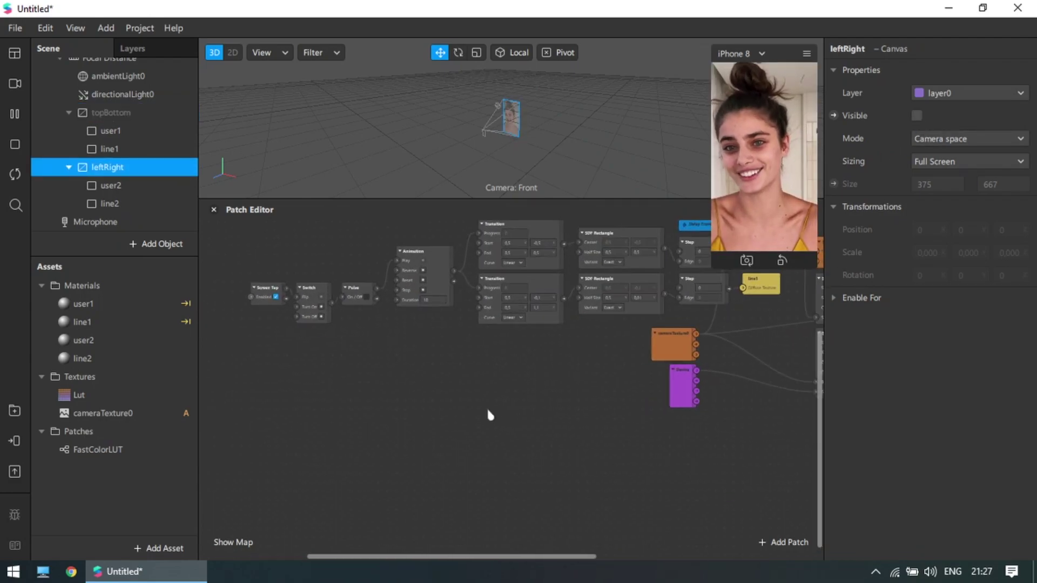
{"action": "left_click_drag", "start_coordinate": [349, 231], "coordinate": [636, 295]}
{"action": "left_click_drag", "start_coordinate": [325, 245], "coordinate": [653, 289]}
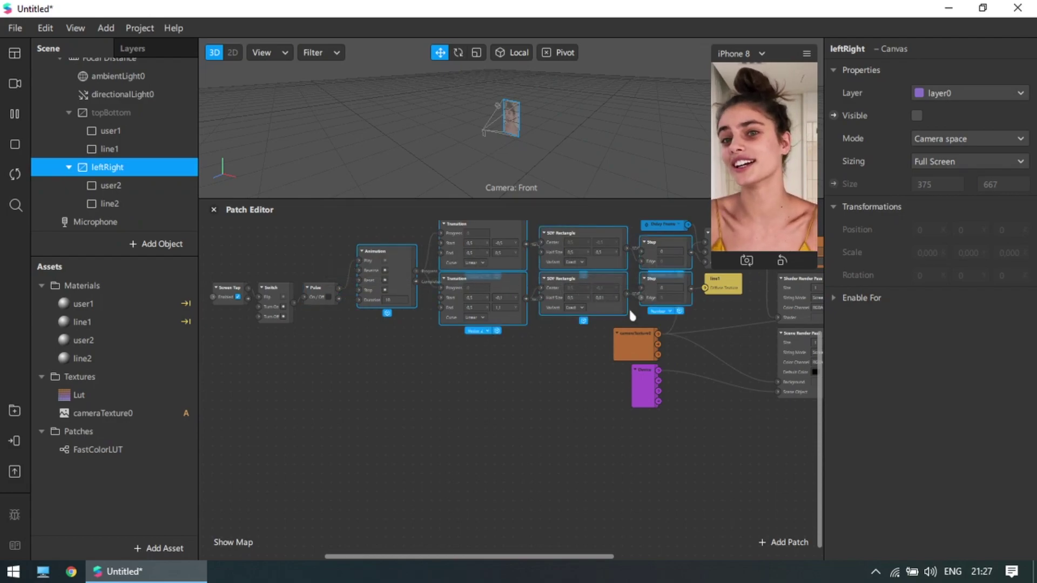
{"action": "key", "text": "ctrl+d"}
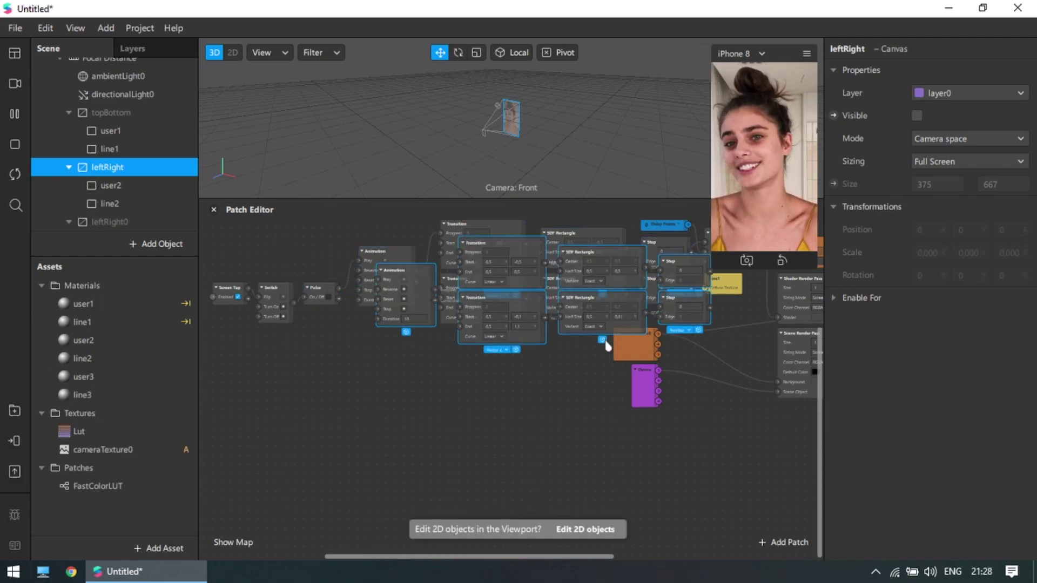
{"action": "left_click_drag", "start_coordinate": [522, 323], "coordinate": [501, 477]}
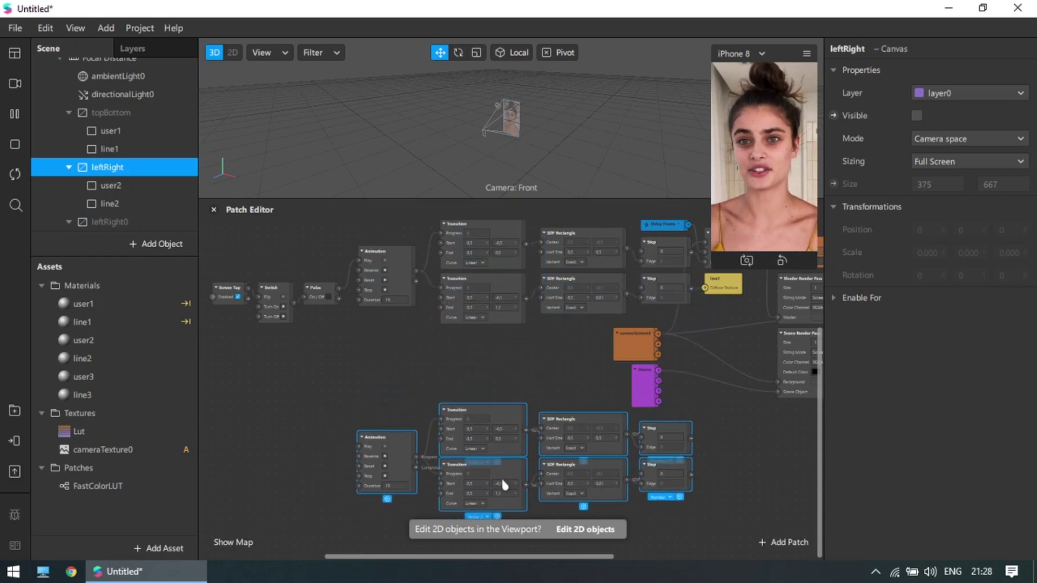
- Connect the Pulse patch's output to Play on the duplicated Animation patch and align that patch with its Transitions
{"action": "left_click", "coordinate": [437, 354]}
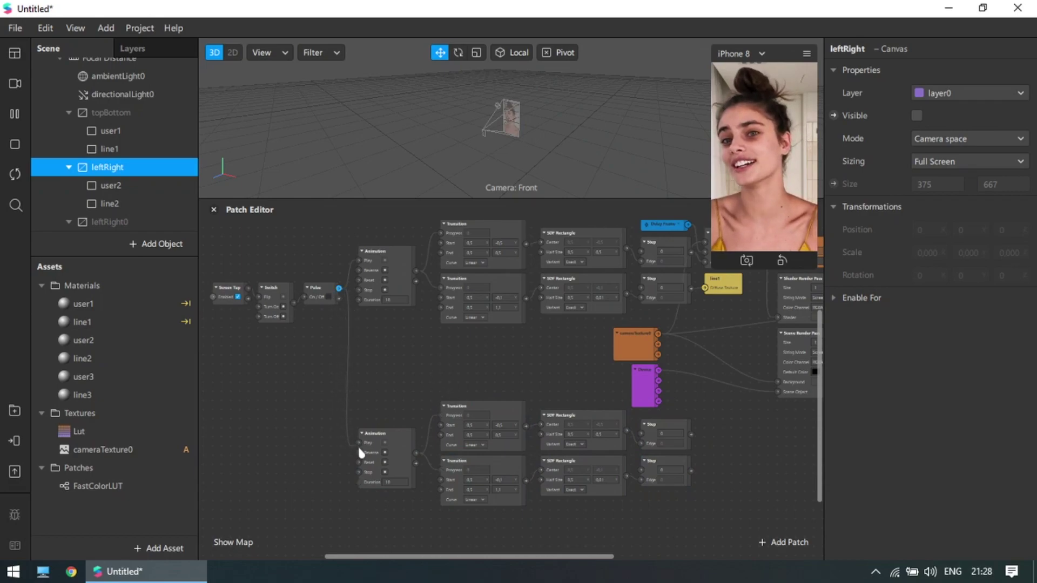
{"action": "scroll", "coordinate": [397, 480], "scroll_direction": "up", "scroll_amount": 3}
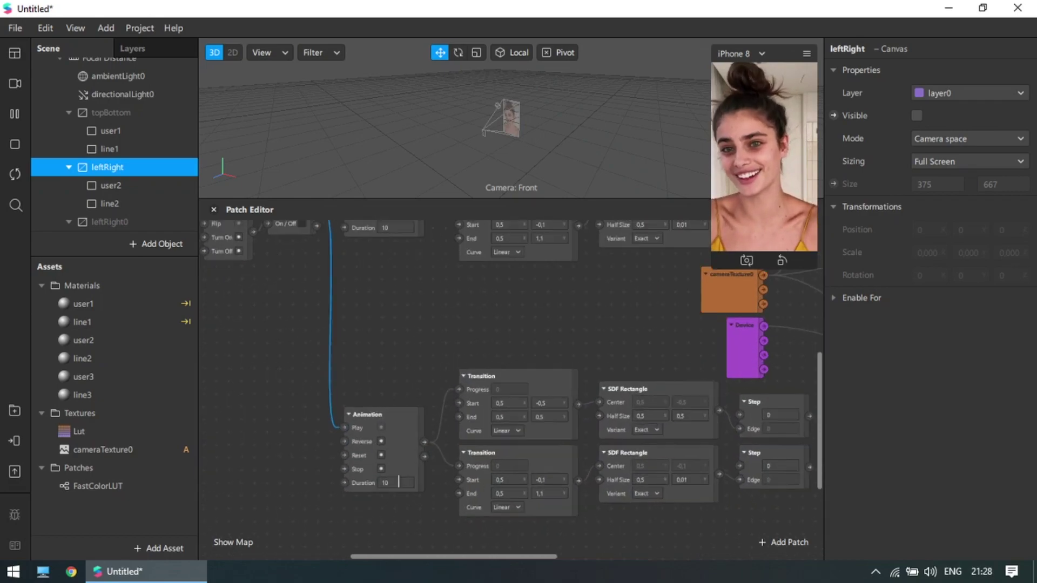
{"action": "scroll", "coordinate": [399, 482], "scroll_direction": "up", "scroll_amount": 2}
{"action": "left_click_drag", "start_coordinate": [429, 490], "coordinate": [403, 466]}
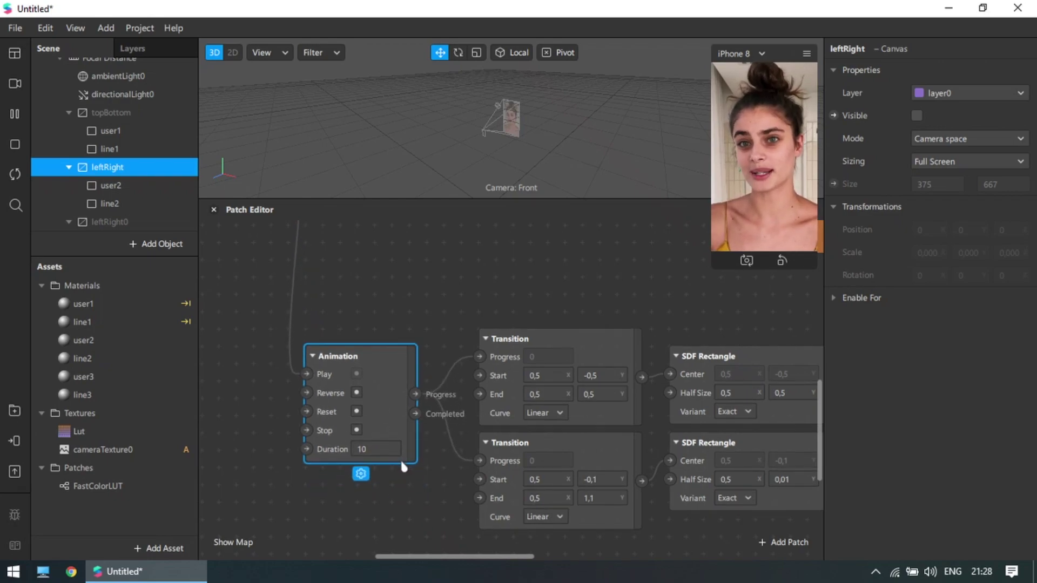
{"action": "left_click_drag", "start_coordinate": [394, 378], "coordinate": [402, 398]}
{"action": "left_click", "coordinate": [433, 304]}
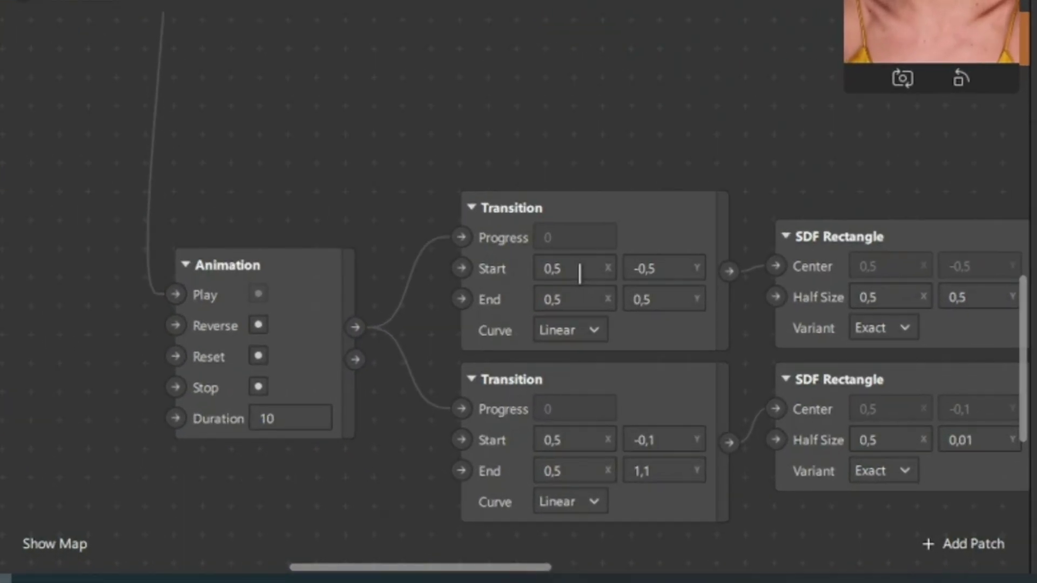
- Set the Start of the duplicated upper Transition to X -0.5 and Y 0.5
{"action": "left_click", "coordinate": [551, 375]}
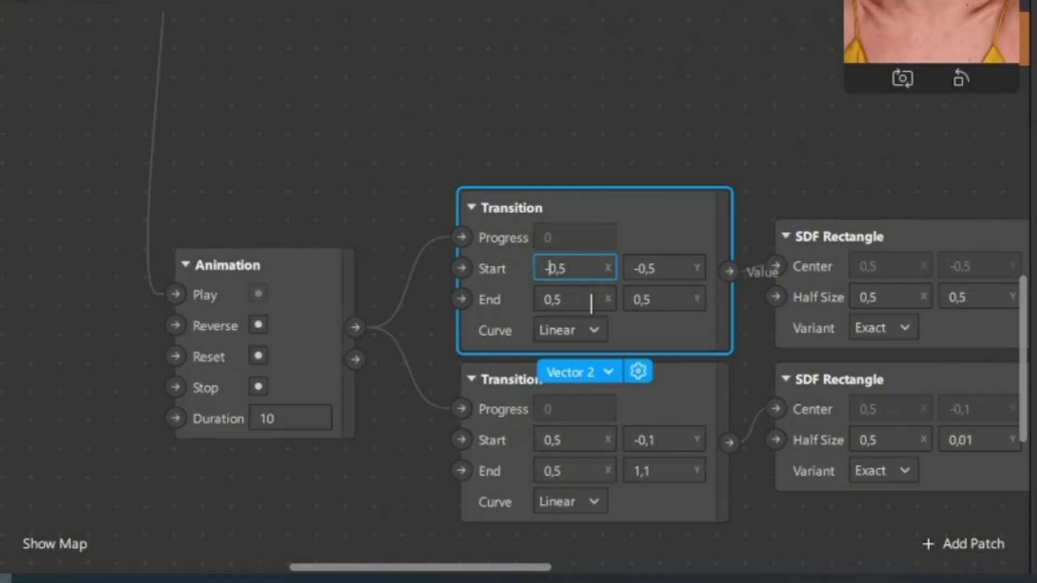
{"action": "type", "text": "-"}
{"action": "key", "text": "Return"}
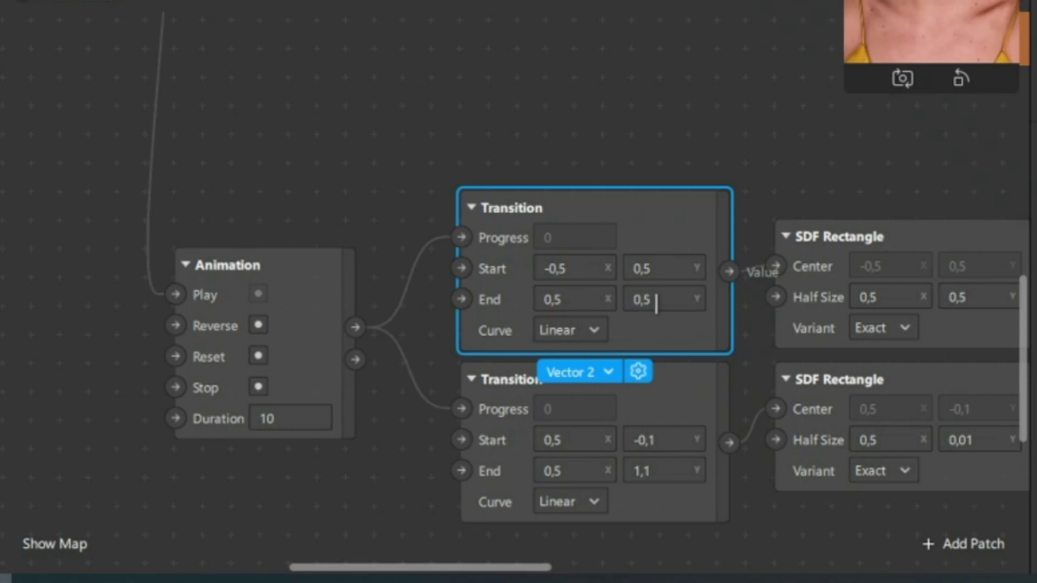
- Set the duplicated lower Transition's Start to X -0.1, Y 0.5 and its End to X 1.1, Y 0.5
{"action": "scroll", "coordinate": [612, 382], "scroll_direction": "down", "scroll_amount": 1}
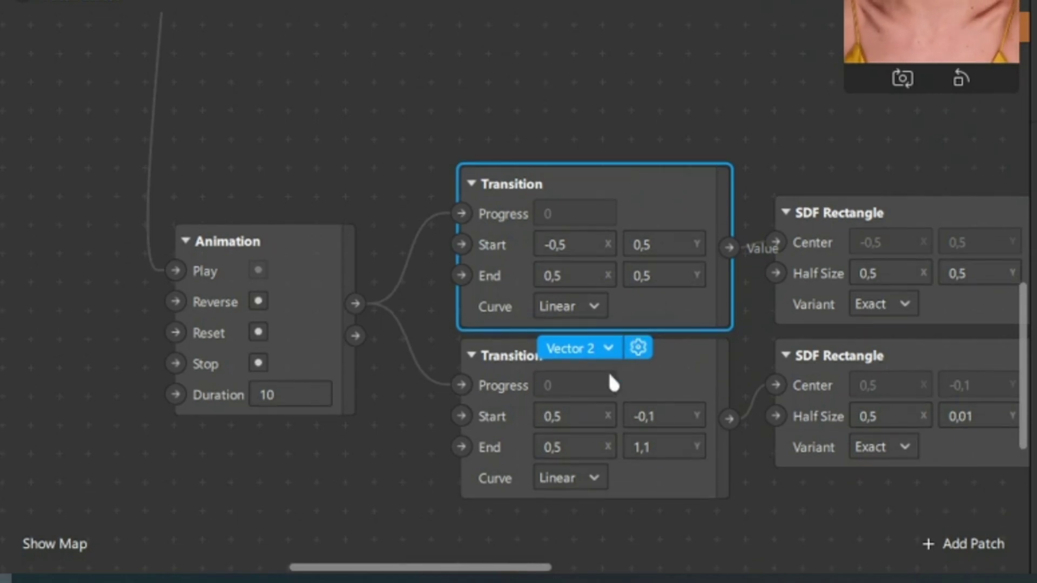
{"action": "left_click", "coordinate": [585, 415]}
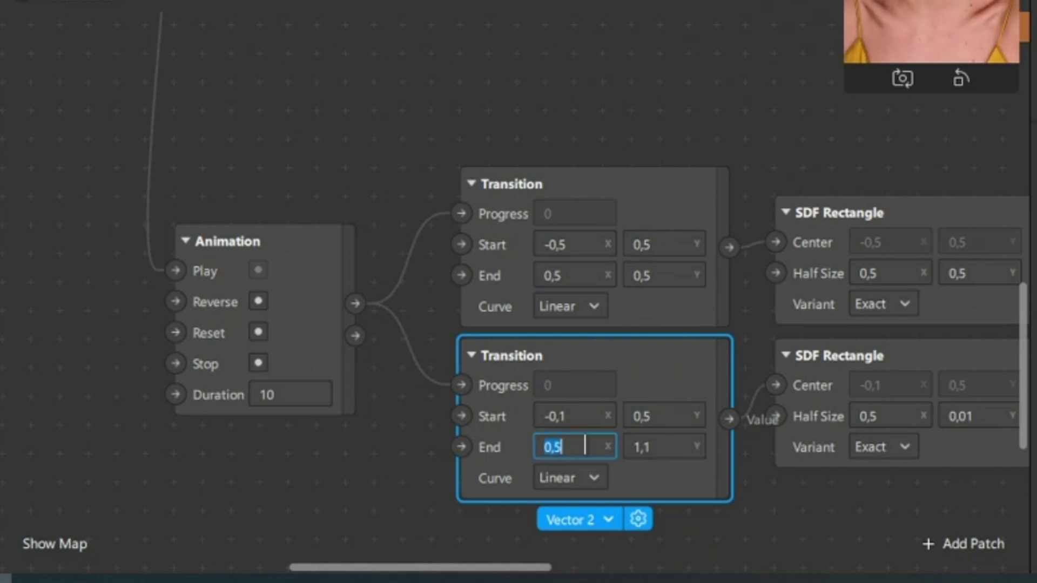
{"action": "type", "text": ",1"}
{"action": "key", "text": "Return"}
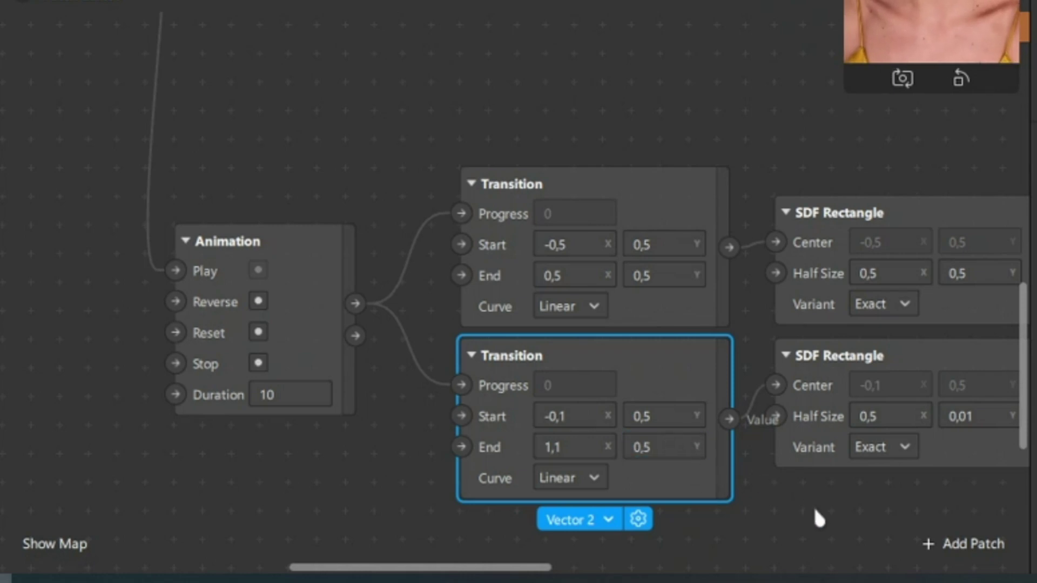
- Set the Half Size of the duplicated lower SDF Rectangle to X 0.01 and Y 0.5
{"action": "middle_click_drag", "start_coordinate": [825, 517], "coordinate": [456, 514]}
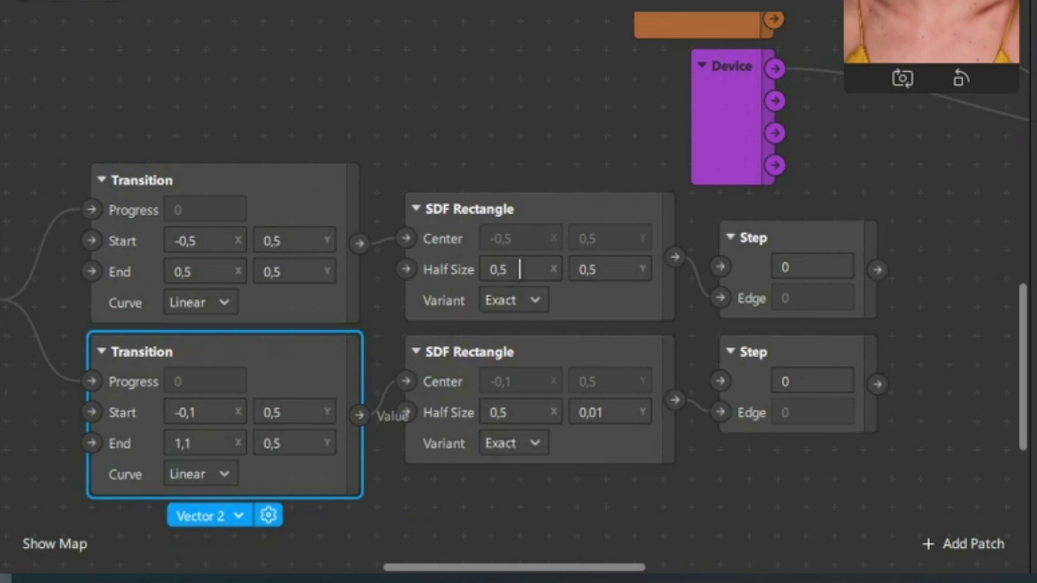
{"action": "left_click", "coordinate": [524, 411]}
{"action": "type", "text": "0.0"}
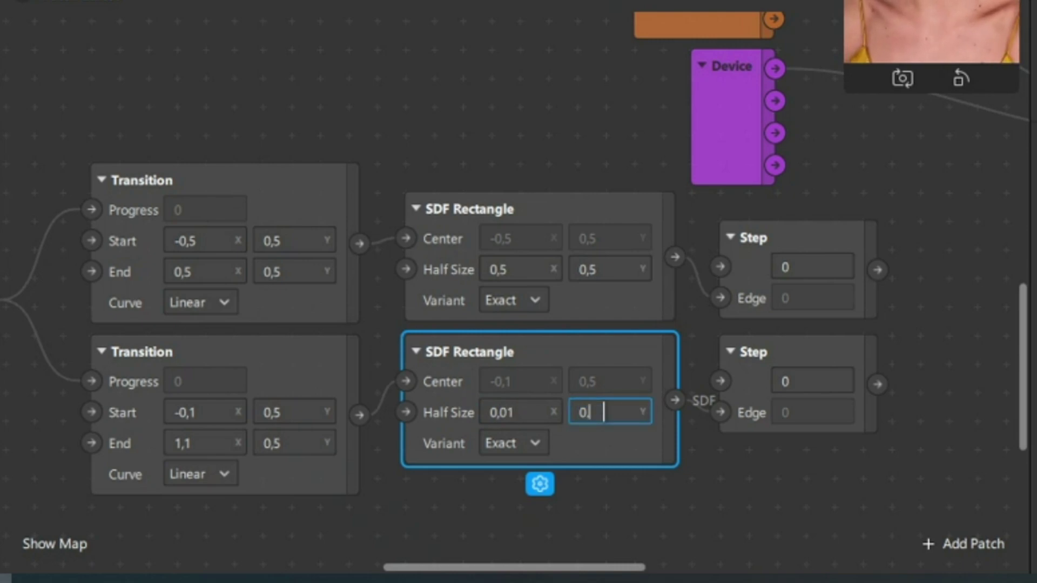
- Add a Mix patch beside the duplicated upper Step patch and connect the Step output to its Alpha input
{"action": "middle_click_drag", "start_coordinate": [795, 465], "coordinate": [521, 461]}
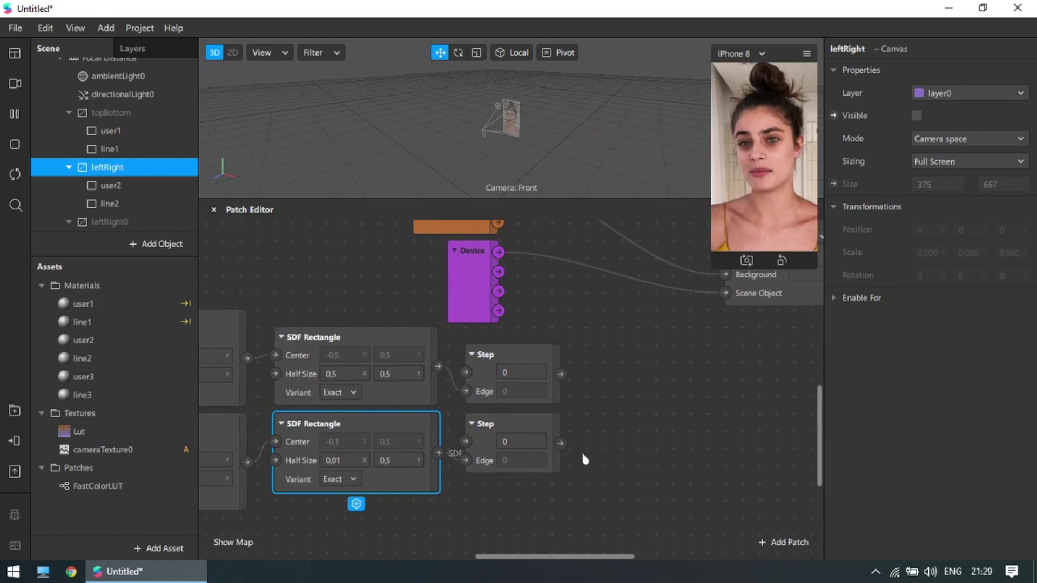
{"action": "left_click", "coordinate": [624, 414]}
{"action": "scroll", "coordinate": [624, 413], "scroll_direction": "right", "scroll_amount": 4}
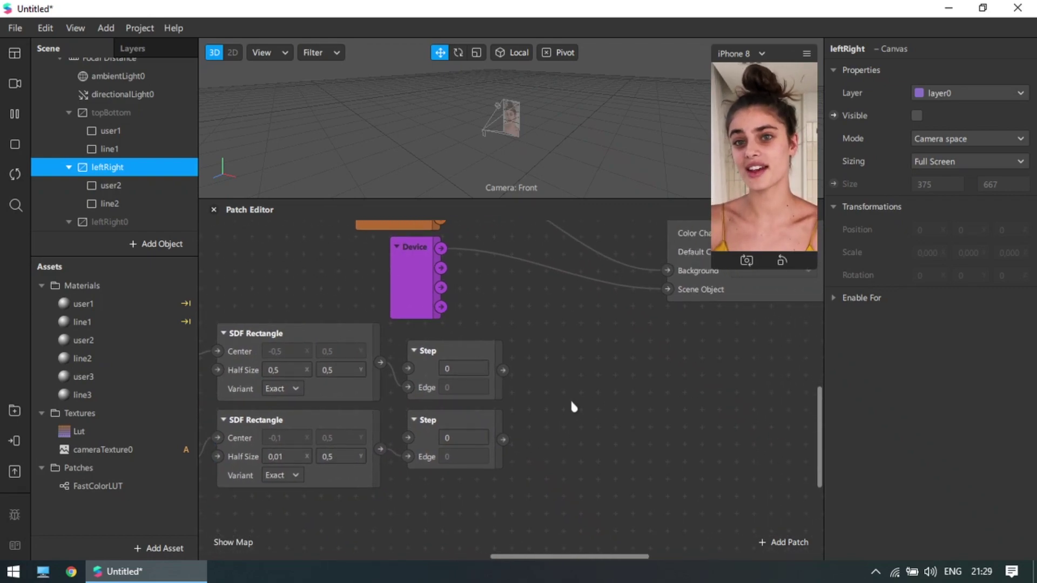
{"action": "left_click_drag", "start_coordinate": [504, 371], "coordinate": [576, 394]}
{"action": "type", "text": "mix"}
{"action": "key", "text": "Return"}
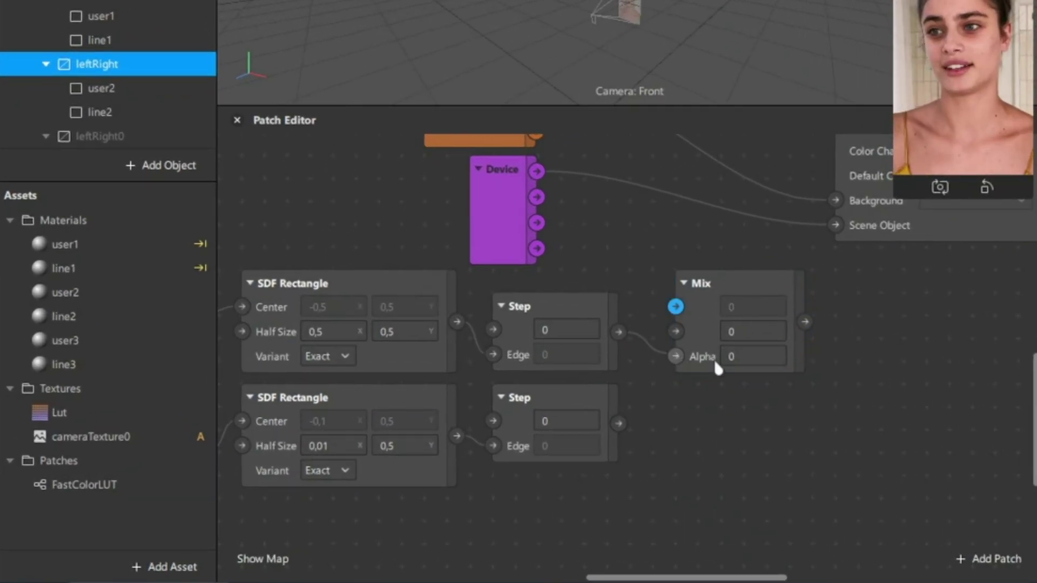
{"action": "left_click_drag", "start_coordinate": [714, 362], "coordinate": [721, 350]}
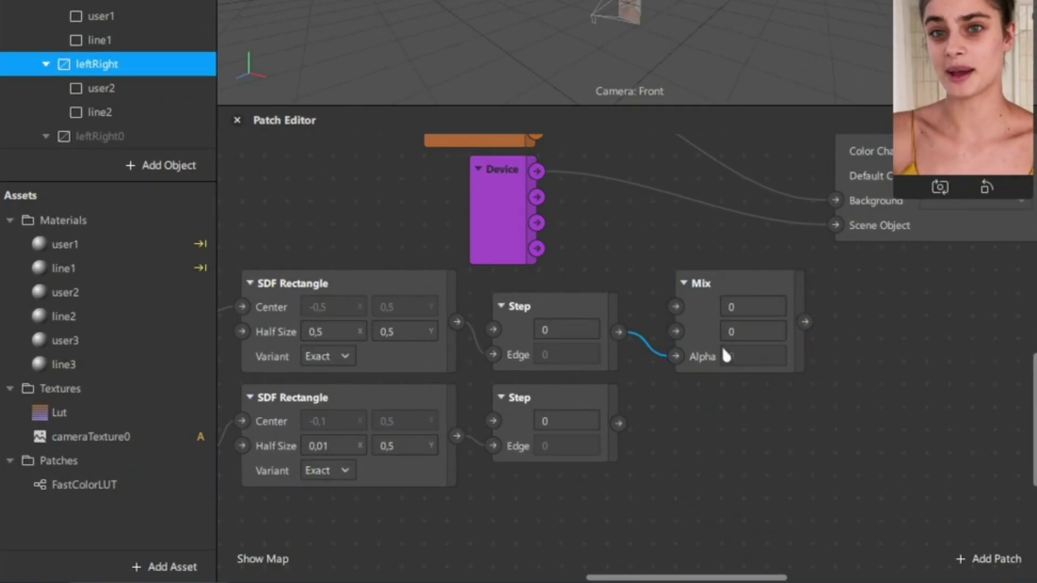
{"action": "left_click_drag", "start_coordinate": [805, 321], "coordinate": [845, 325]}
{"action": "key", "text": "Escape"}
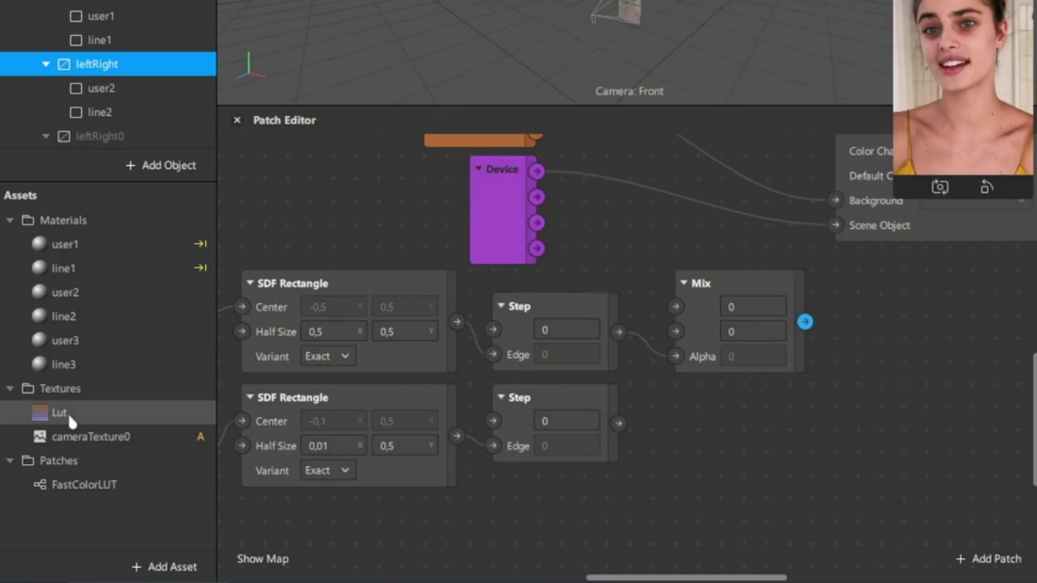
- Add the FastColorLUT patch beside the Mix patch, connect the Mix output to its Texture input and set its LUT to Lut
{"action": "left_click_drag", "start_coordinate": [86, 485], "coordinate": [920, 357]}
{"action": "middle_click_drag", "start_coordinate": [819, 449], "coordinate": [657, 442]}
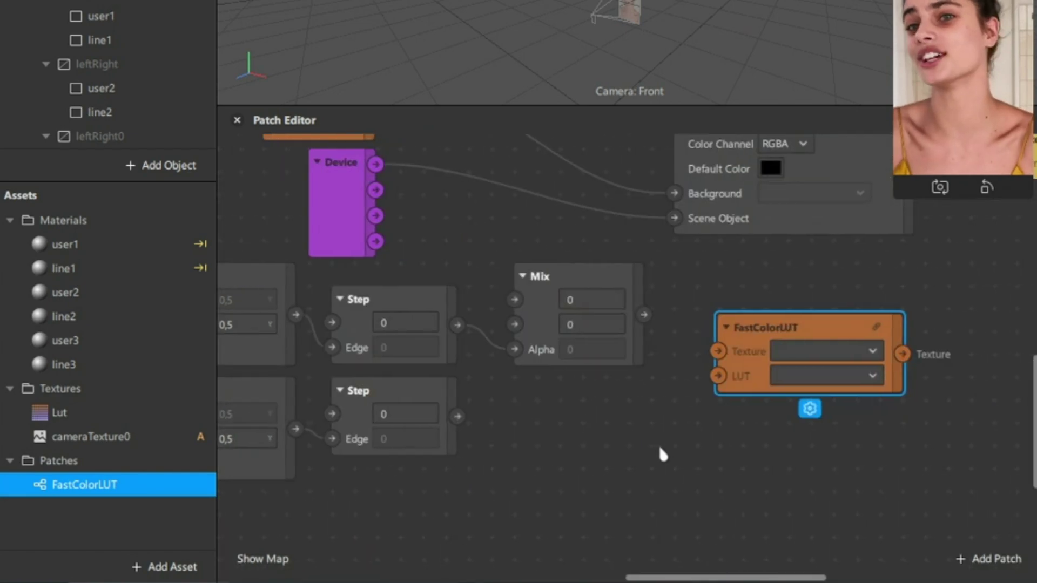
{"action": "left_click_drag", "start_coordinate": [734, 326], "coordinate": [734, 274]}
{"action": "left_click_drag", "start_coordinate": [645, 317], "coordinate": [748, 308]}
{"action": "left_click", "coordinate": [758, 347]}
{"action": "left_click", "coordinate": [802, 354]}
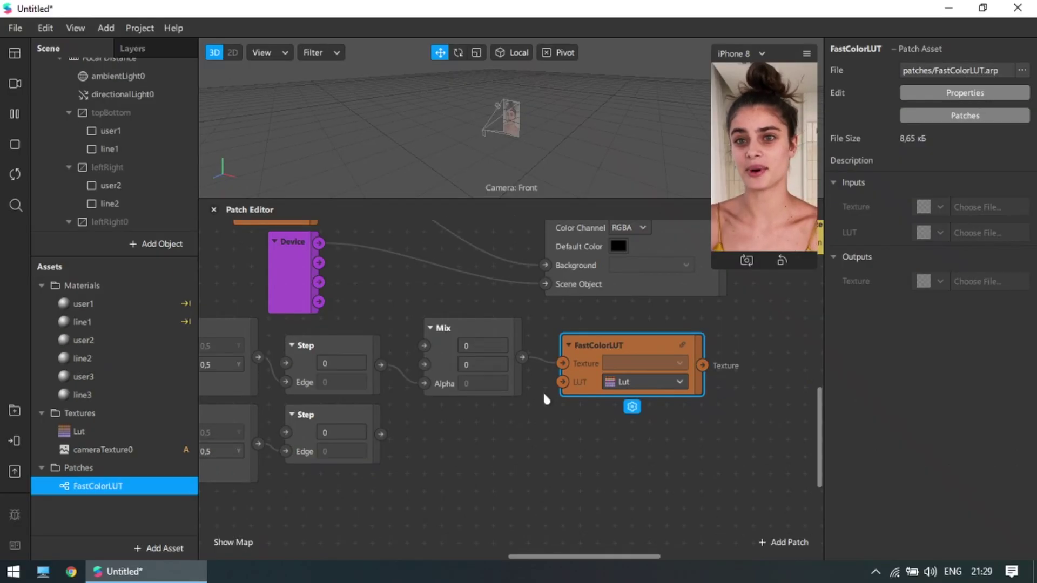
- Connect the cameraTexture0 patch's first output to the first input of the new Mix patch
{"action": "scroll", "coordinate": [351, 261], "scroll_direction": "down", "scroll_amount": 3}
{"action": "left_click_drag", "start_coordinate": [355, 267], "coordinate": [362, 321]}
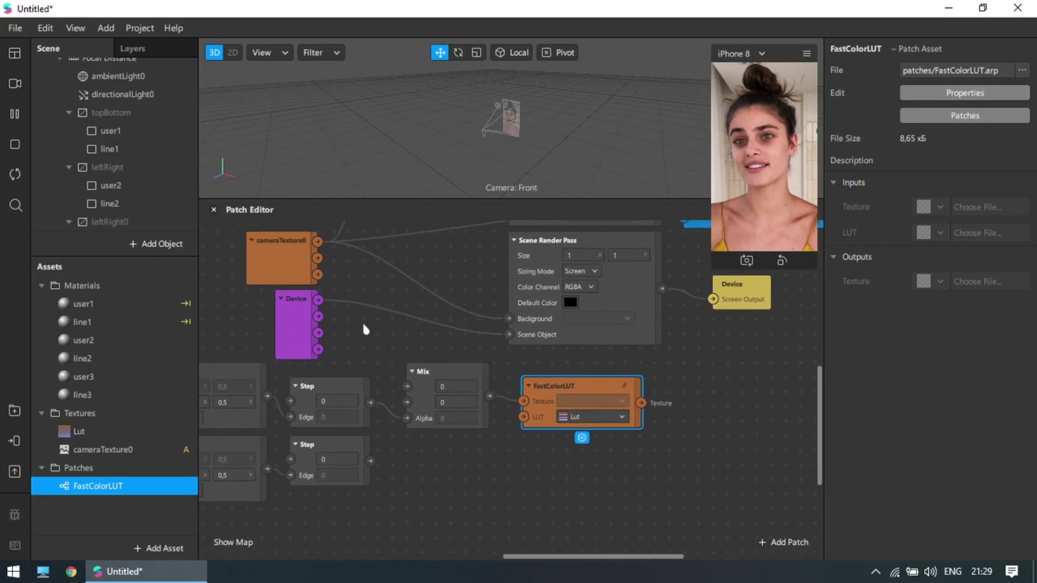
{"action": "left_click_drag", "start_coordinate": [317, 242], "coordinate": [408, 387]}
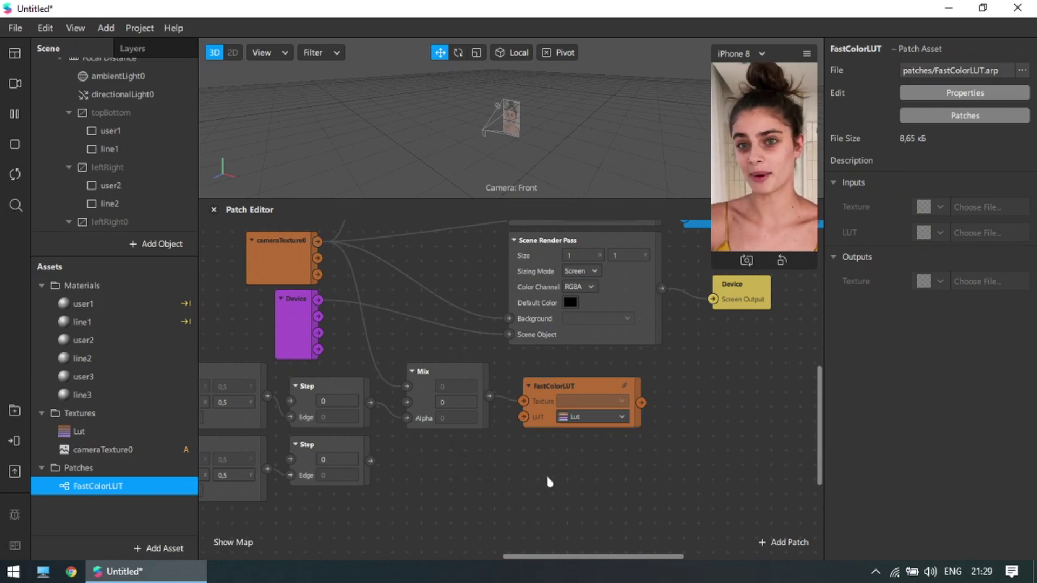
{"action": "middle_click_drag", "start_coordinate": [547, 476], "coordinate": [534, 463]}
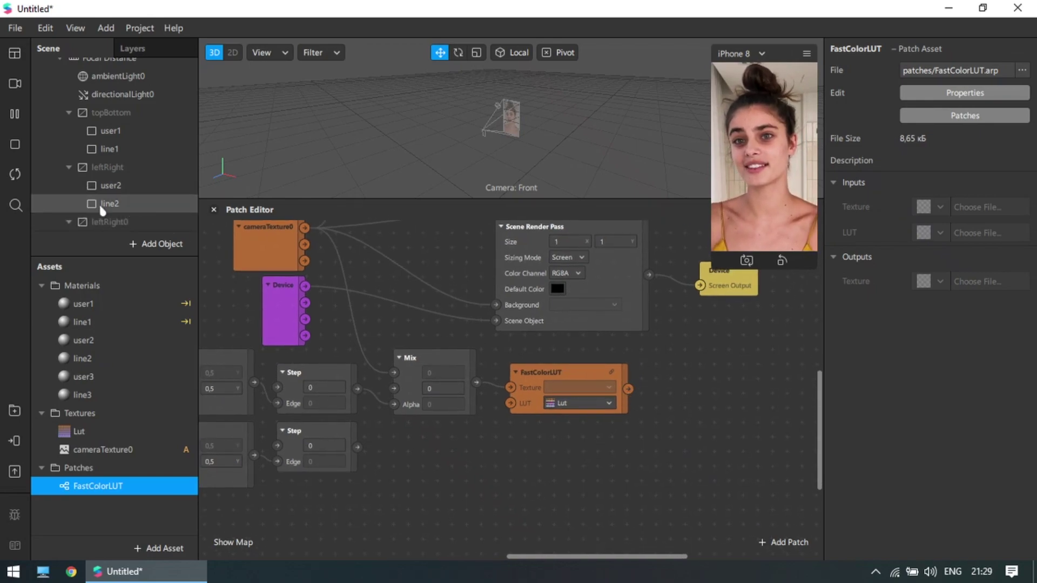
- Delete the unneeded leftRight0 canvas and the unused user3 and line3 materials
{"action": "scroll", "coordinate": [116, 183], "scroll_direction": "down", "scroll_amount": 2}
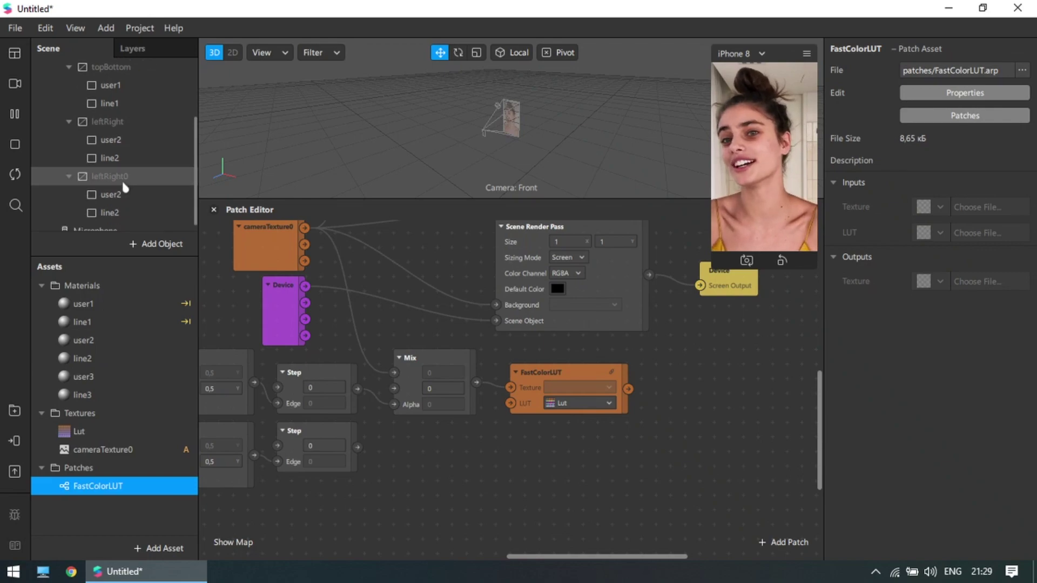
{"action": "left_click", "coordinate": [123, 181]}
{"action": "right_click", "coordinate": [125, 186]}
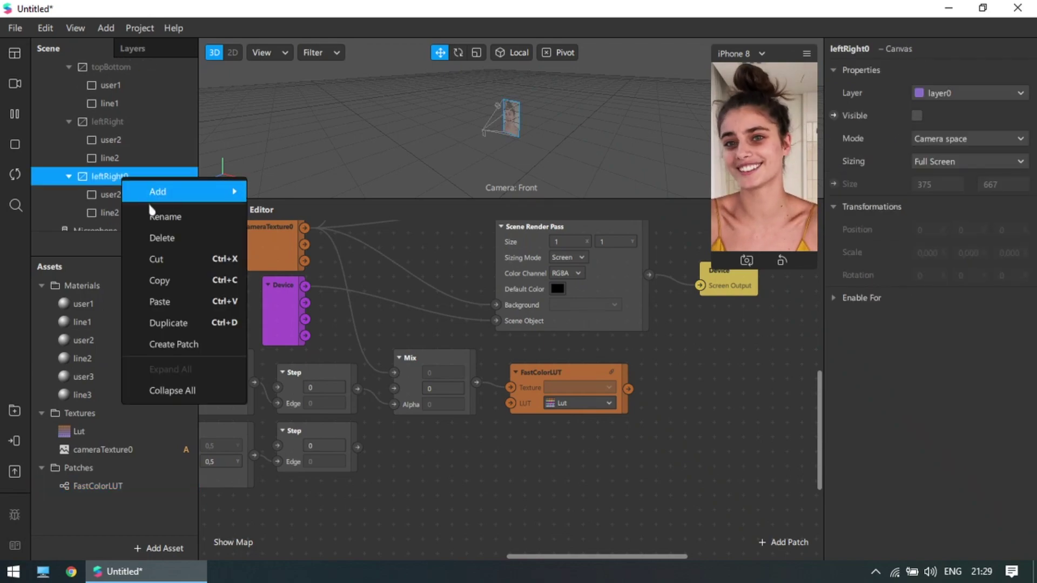
{"action": "left_click", "coordinate": [172, 239]}
{"action": "left_click", "coordinate": [86, 376]}
{"action": "left_click", "coordinate": [97, 395], "text": "shift"}
{"action": "right_click", "coordinate": [109, 377]}
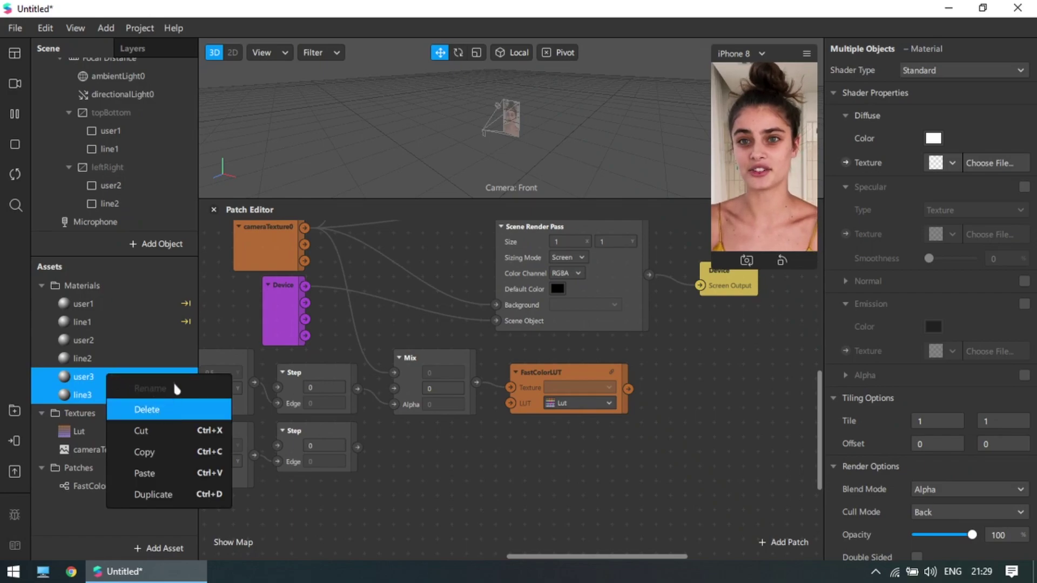
{"action": "left_click", "coordinate": [162, 410]}
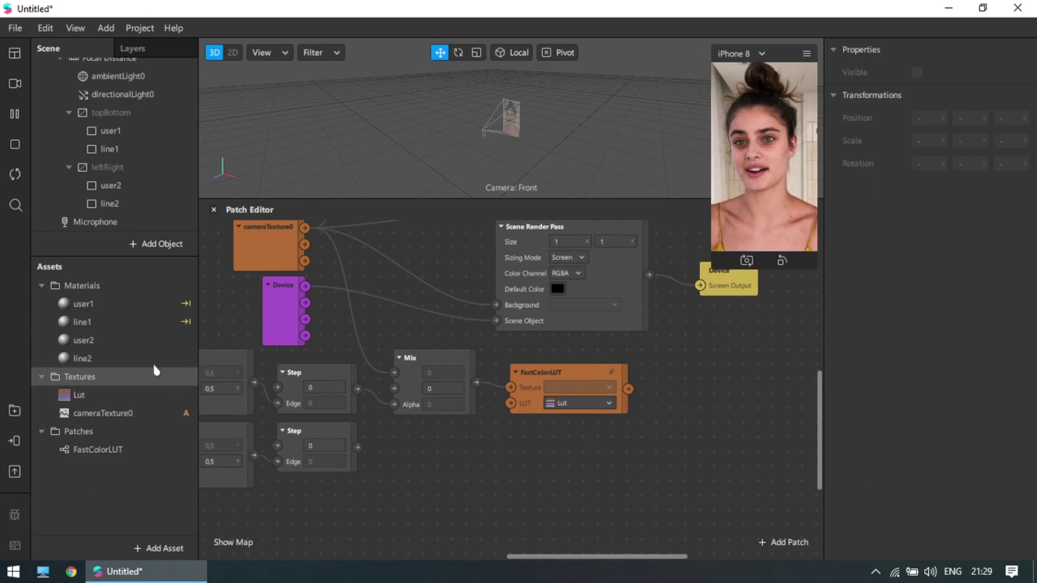
- Set the shader type of the user2 and line2 materials to Flat
{"action": "left_click", "coordinate": [140, 190]}
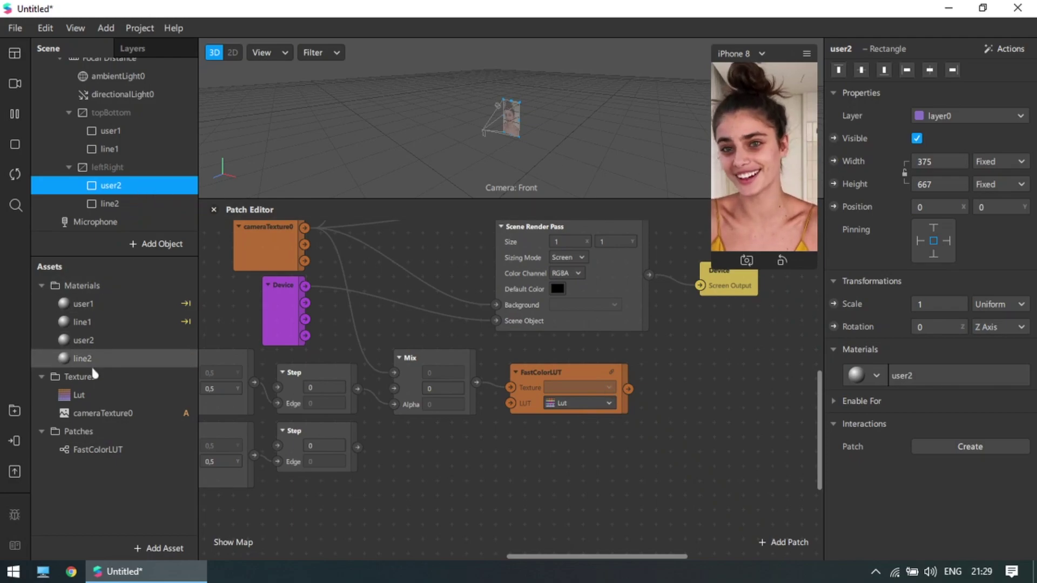
{"action": "left_click", "coordinate": [104, 340]}
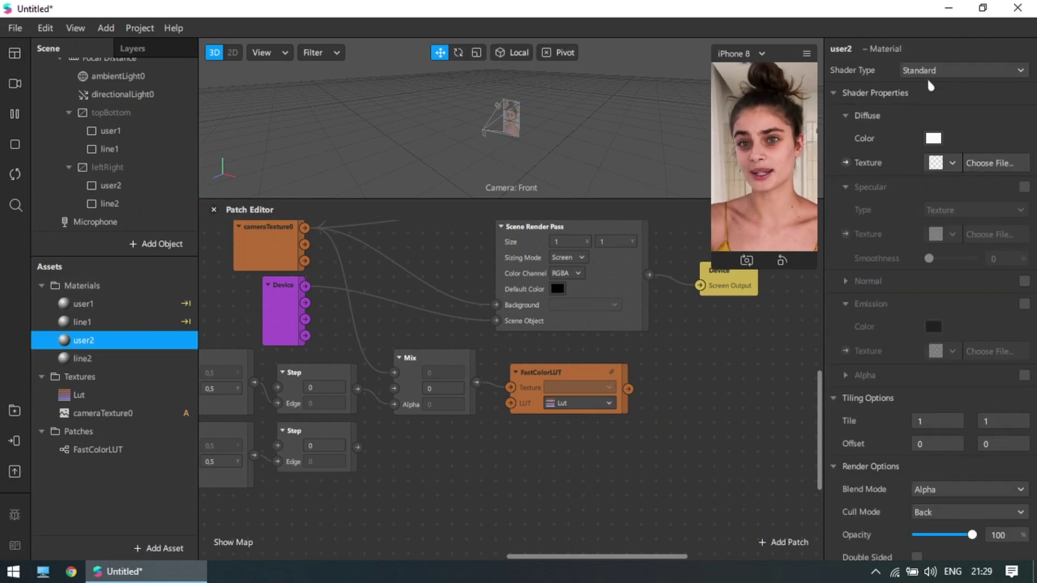
{"action": "left_click", "coordinate": [942, 71]}
{"action": "left_click", "coordinate": [943, 73]}
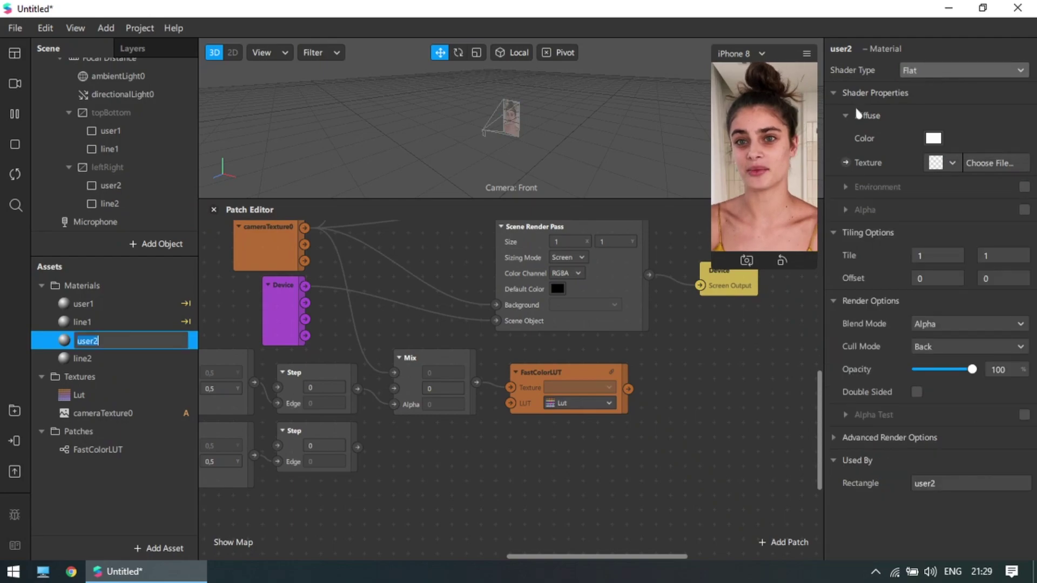
{"action": "left_click", "coordinate": [100, 358]}
{"action": "left_click", "coordinate": [930, 75]}
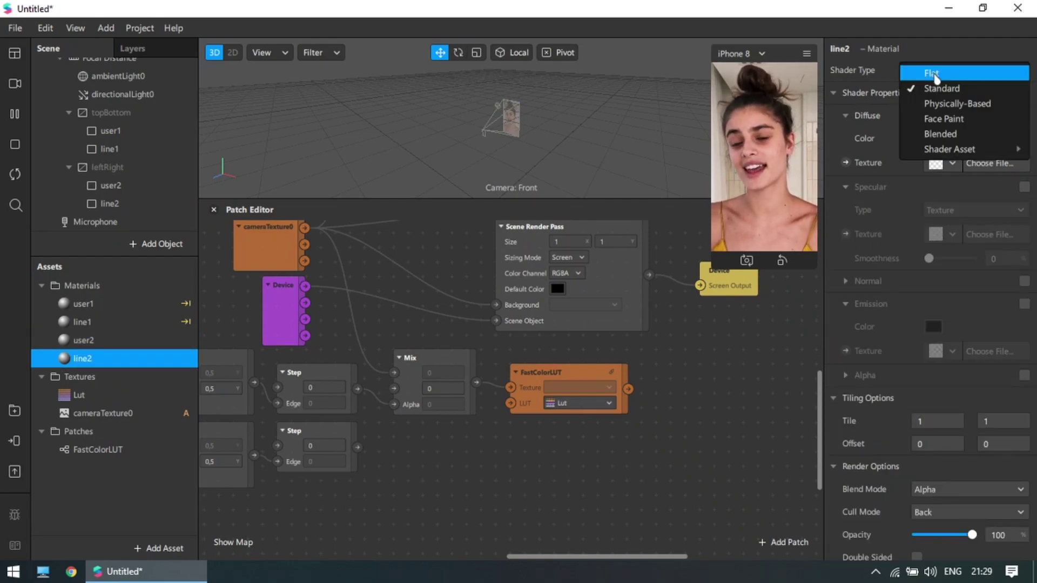
{"action": "left_click", "coordinate": [942, 73]}
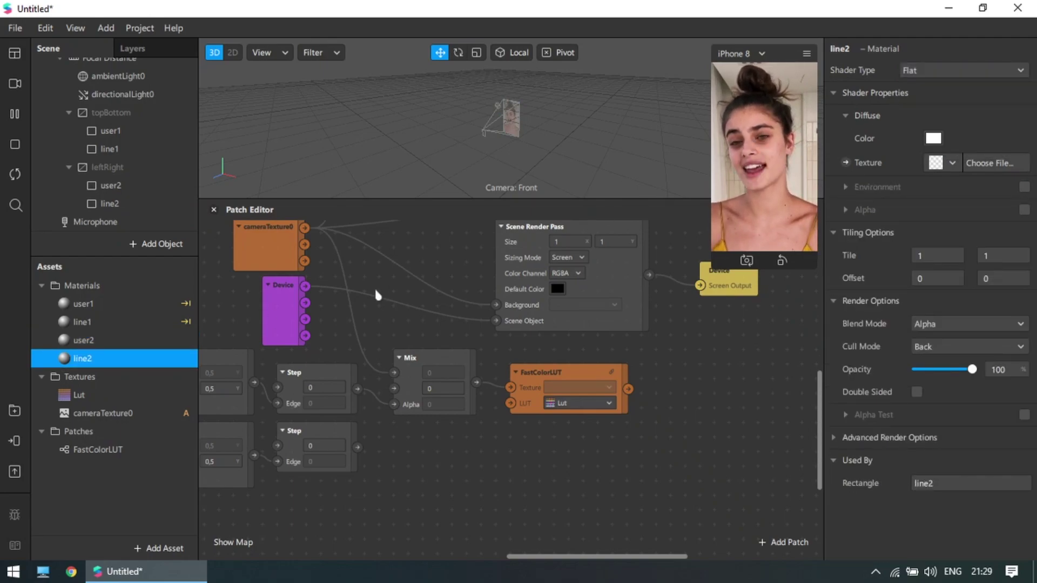
- Create a Diffuse Texture patch for the user2 material and connect the FastColorLUT output to it
{"action": "left_click", "coordinate": [131, 339]}
{"action": "left_click", "coordinate": [846, 162]}
{"action": "left_click_drag", "start_coordinate": [540, 403], "coordinate": [698, 374]}
{"action": "left_click_drag", "start_coordinate": [629, 389], "coordinate": [671, 388]}
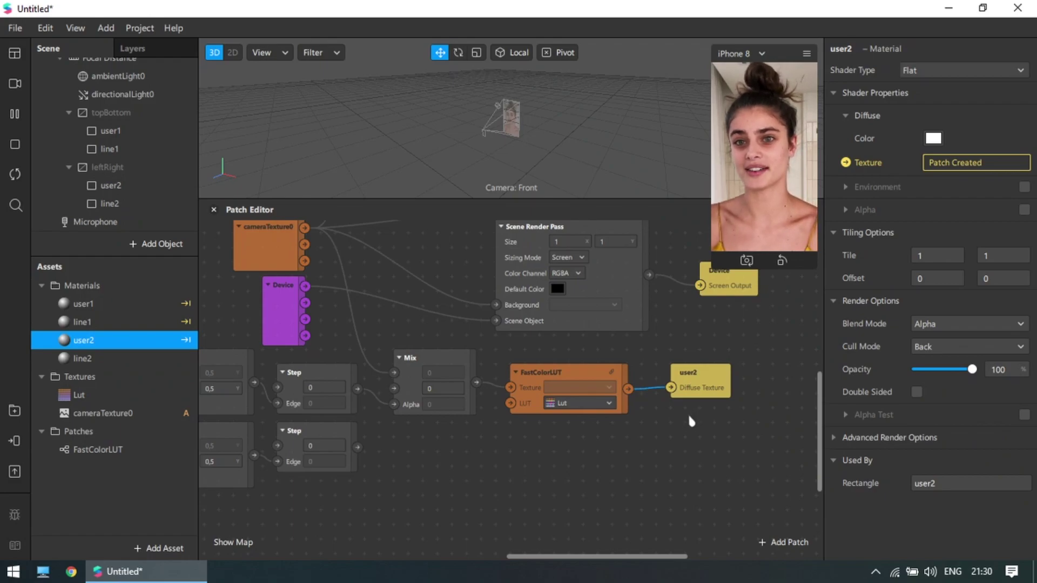
{"action": "middle_click_drag", "start_coordinate": [657, 466], "coordinate": [636, 452]}
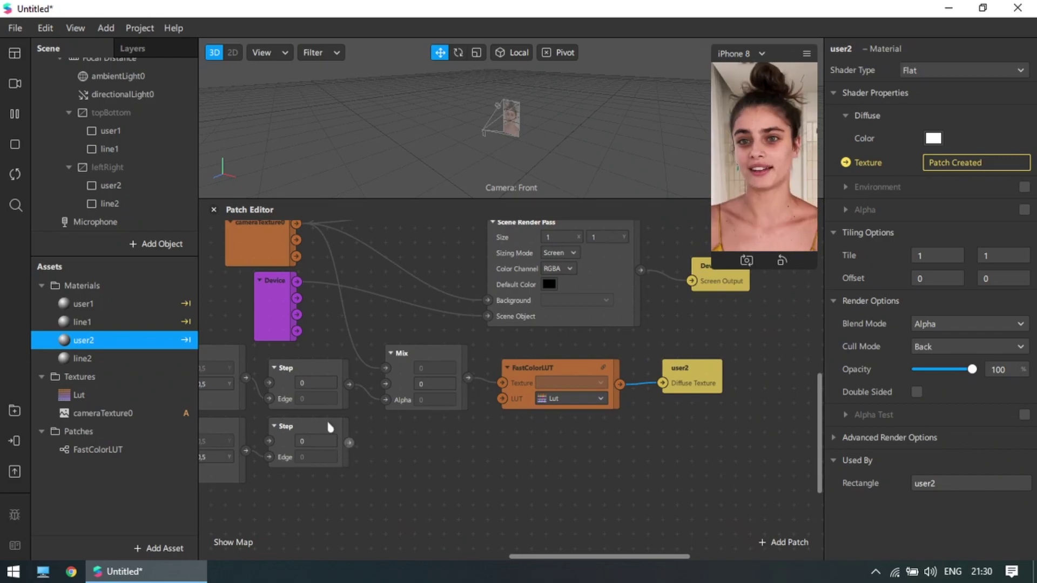
- Create a Diffuse Texture patch for the line2 material and connect the lower Step patch's output to it
{"action": "left_click", "coordinate": [82, 359]}
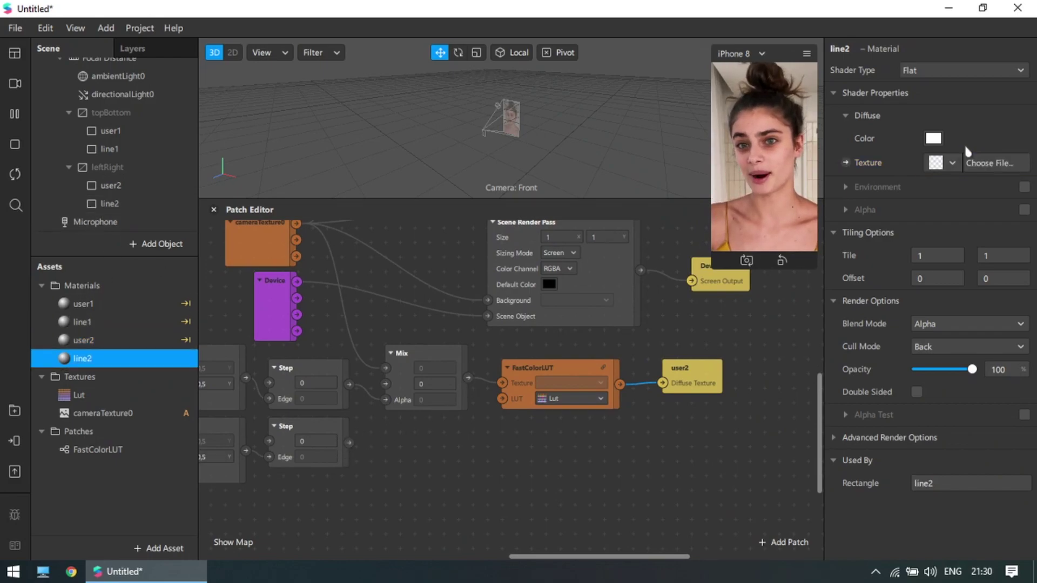
{"action": "left_click", "coordinate": [846, 162]}
{"action": "left_click_drag", "start_coordinate": [529, 417], "coordinate": [405, 458]}
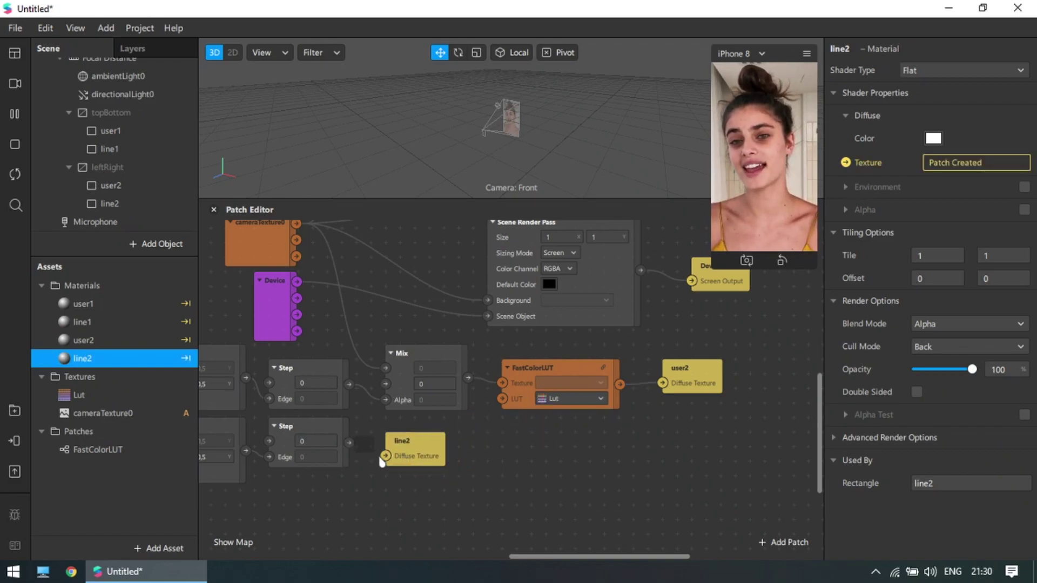
{"action": "left_click_drag", "start_coordinate": [349, 443], "coordinate": [412, 442]}
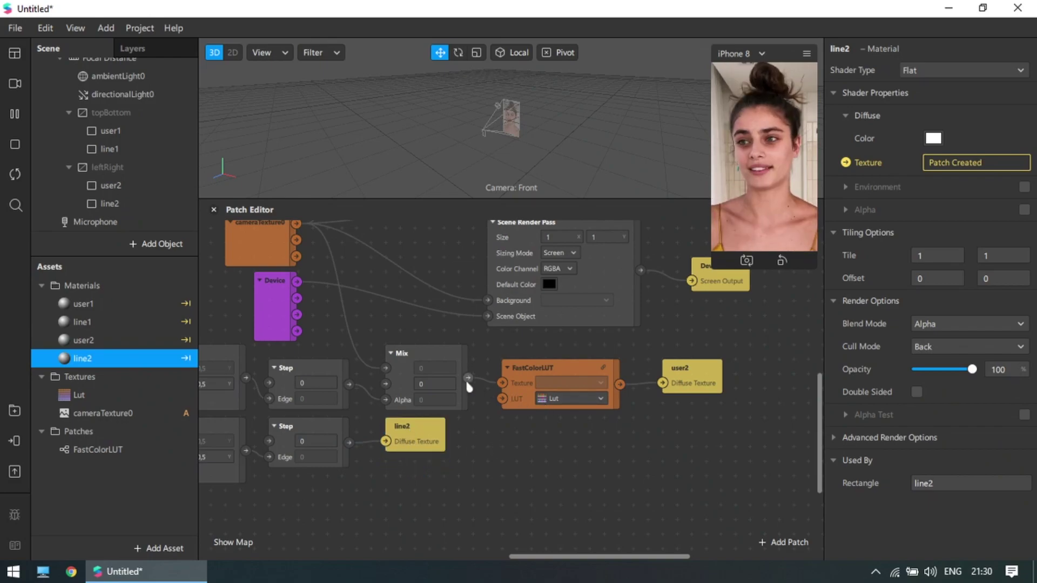
- Add a Shader Render Pass patch below FastColorLUT, fed by the Mix output
{"action": "double_click", "coordinate": [502, 444]}
{"action": "type", "text": "s"}
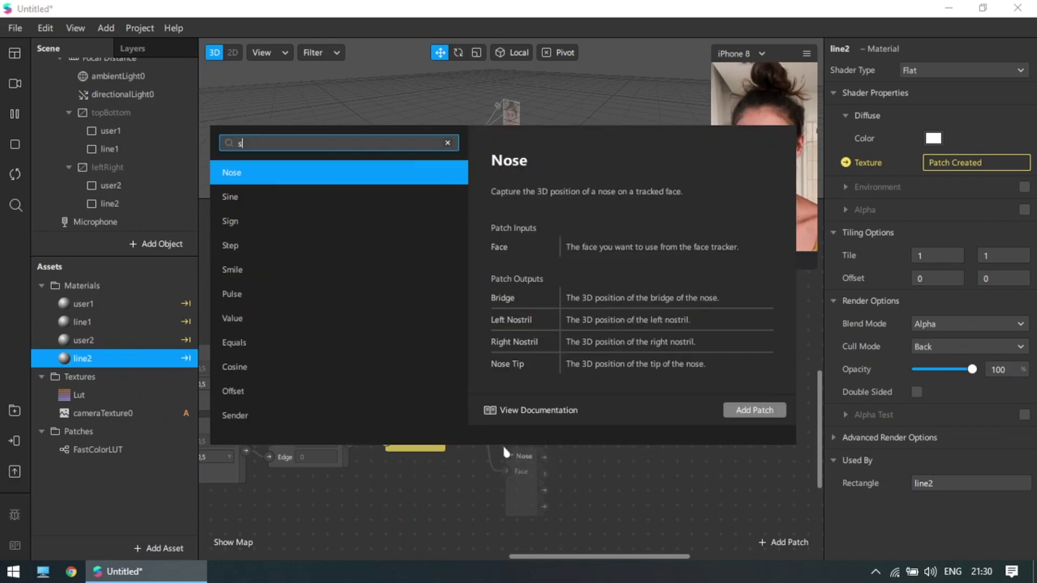
{"action": "type", "text": "hade"}
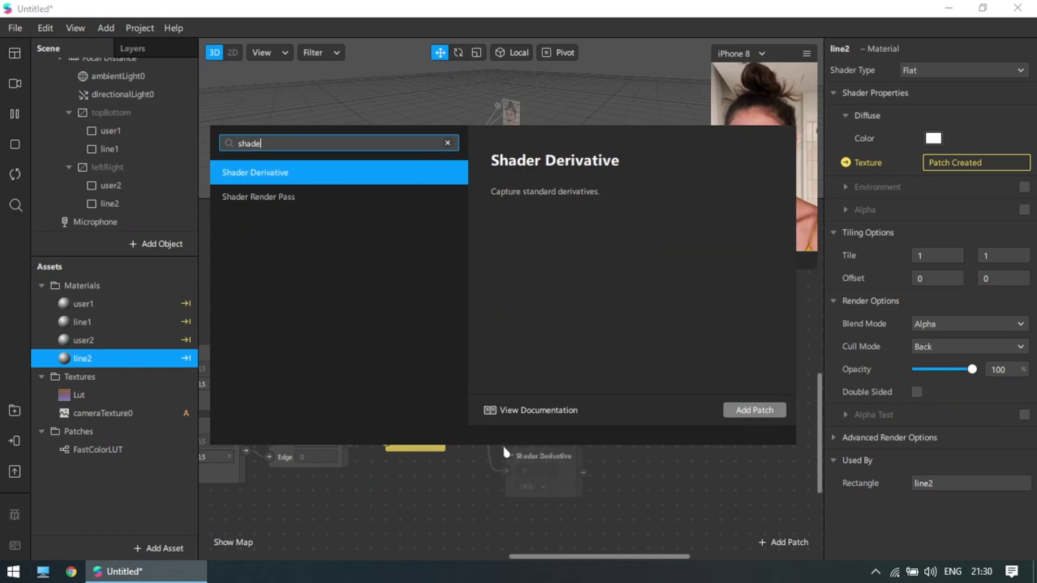
{"action": "type", "text": "r"}
{"action": "key", "text": "Down"}
{"action": "key", "text": "Return"}
{"action": "left_click_drag", "start_coordinate": [544, 468], "coordinate": [540, 438]}
{"action": "scroll", "coordinate": [716, 439], "scroll_direction": "down", "scroll_amount": 2}
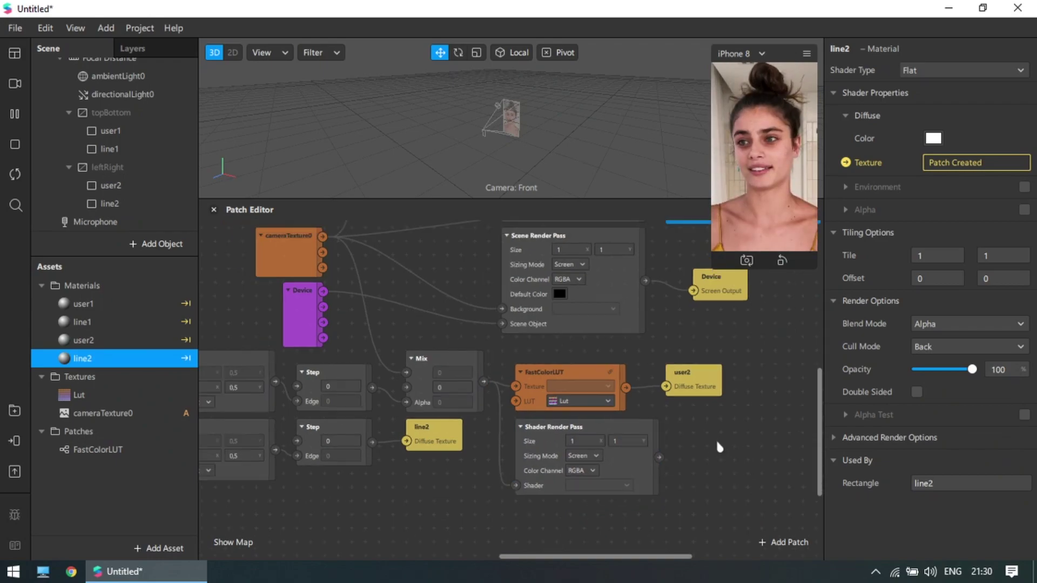
- Tidy the FastColorLUT, user2 and Shader Render Pass patches into a compact arrangement
{"action": "left_click", "coordinate": [573, 440]}
{"action": "left_click_drag", "start_coordinate": [581, 379], "coordinate": [568, 367]}
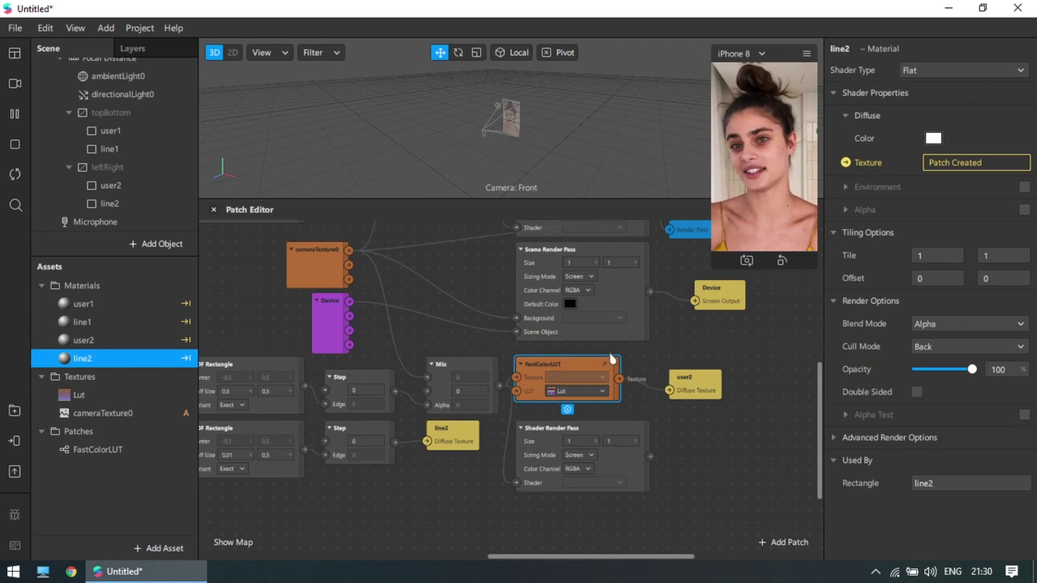
{"action": "left_click_drag", "start_coordinate": [690, 379], "coordinate": [667, 372]}
{"action": "middle_click_drag", "start_coordinate": [773, 413], "coordinate": [722, 387]}
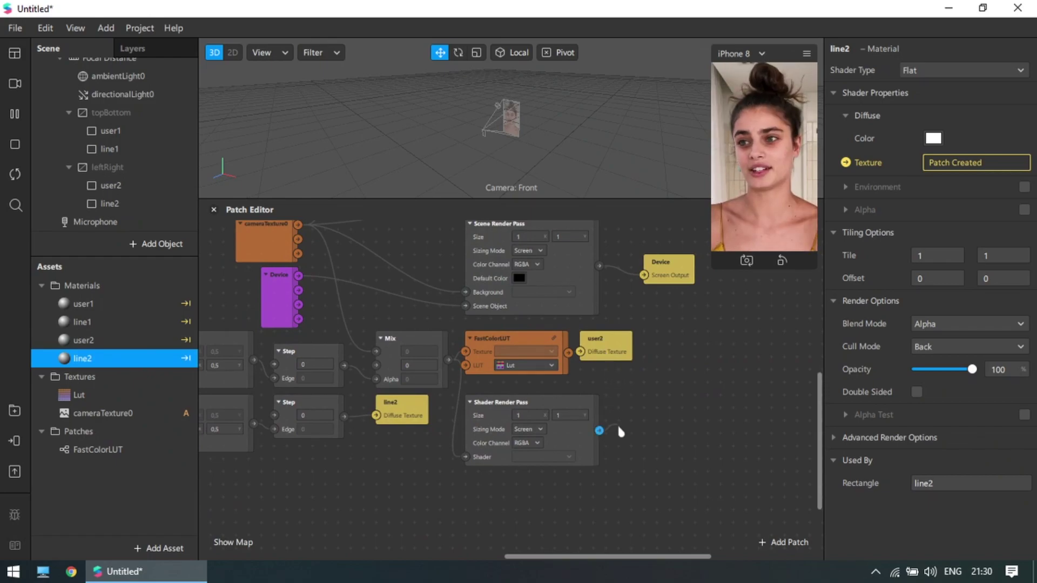
- Add a Delay Frame patch after the new Shader Render Pass, connected to its output
{"action": "left_click_drag", "start_coordinate": [621, 431], "coordinate": [621, 431]}
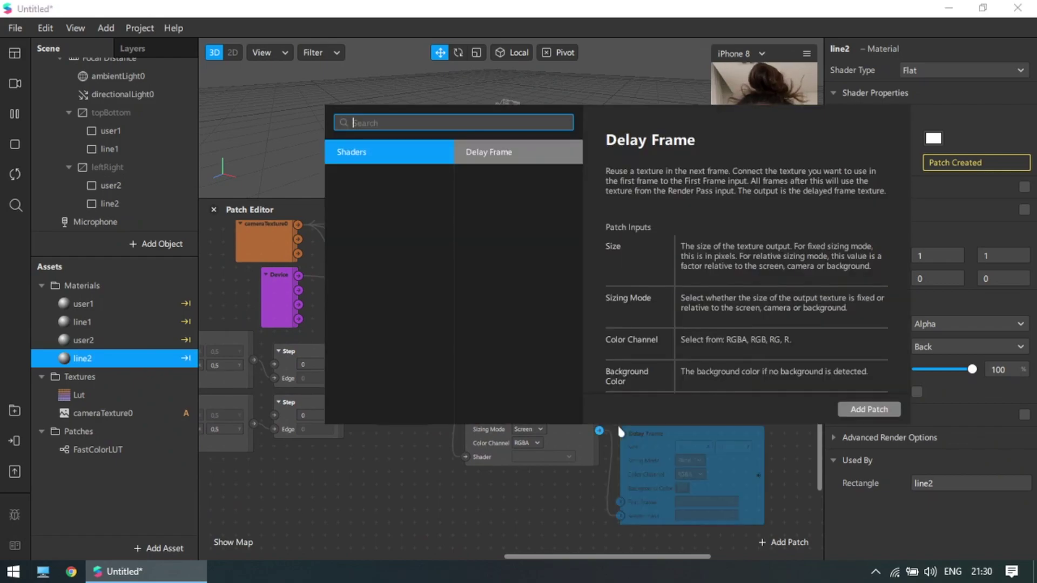
{"action": "double_click", "coordinate": [503, 154]}
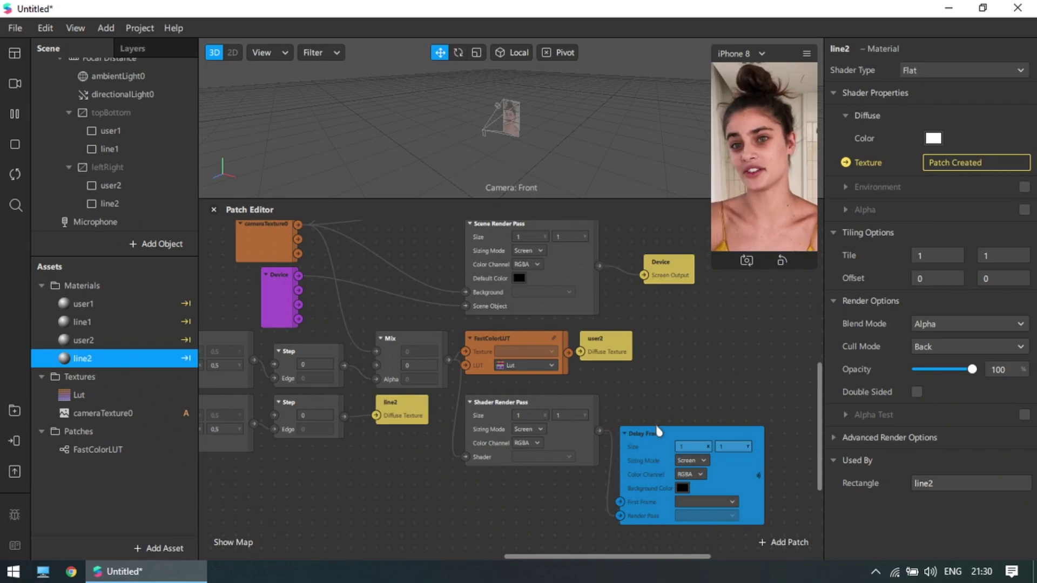
{"action": "left_click_drag", "start_coordinate": [664, 454], "coordinate": [672, 418]}
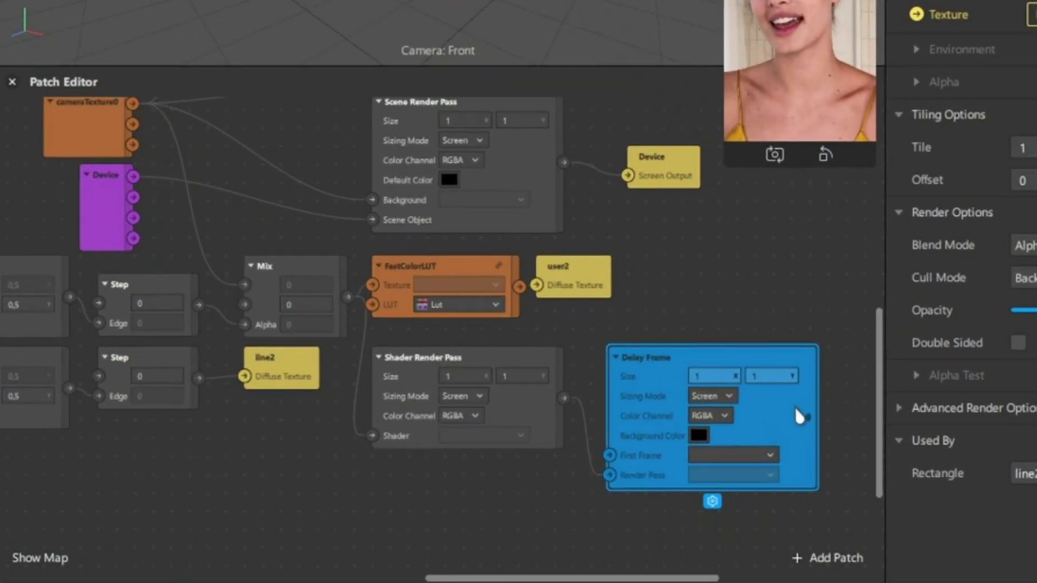
- Make a receiver for the new Delay Frame, place it above the upper Step patch and connect it to the Mix patch's second input
{"action": "right_click", "coordinate": [754, 441]}
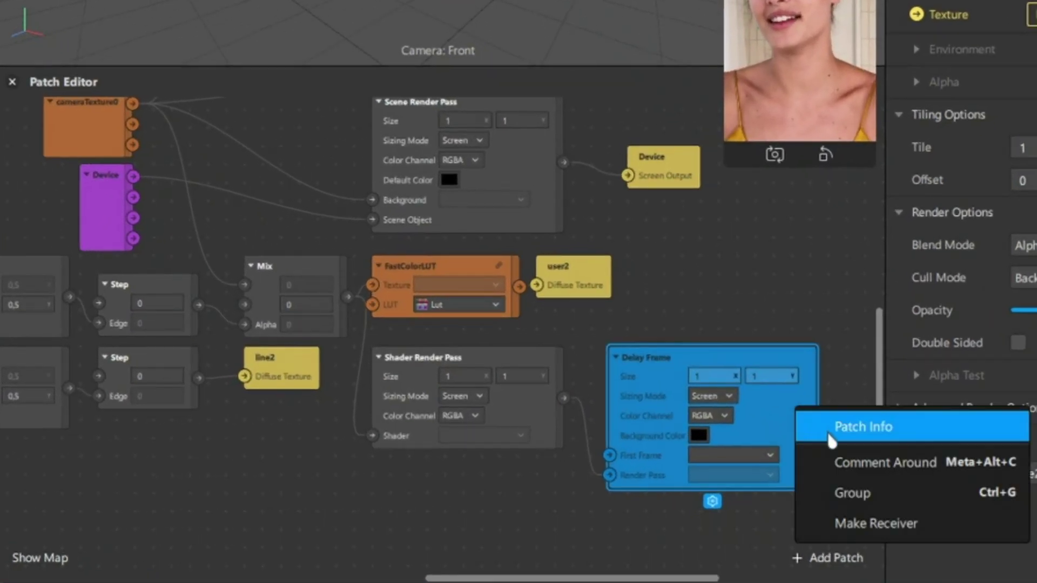
{"action": "left_click", "coordinate": [875, 525]}
{"action": "left_click_drag", "start_coordinate": [867, 363], "coordinate": [138, 270]}
{"action": "left_click_drag", "start_coordinate": [193, 249], "coordinate": [245, 305]}
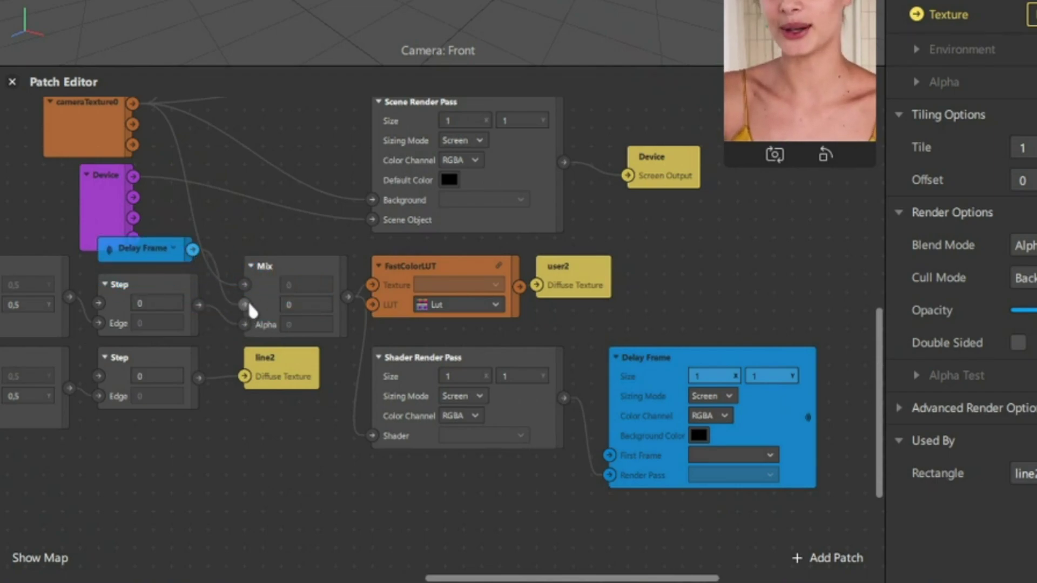
{"action": "middle_click_drag", "start_coordinate": [211, 259], "coordinate": [277, 316]}
{"action": "left_click_drag", "start_coordinate": [277, 318], "coordinate": [340, 346]}
{"action": "left_click", "coordinate": [287, 350]}
{"action": "left_click_drag", "start_coordinate": [269, 288], "coordinate": [386, 345]}
{"action": "left_click", "coordinate": [319, 355]}
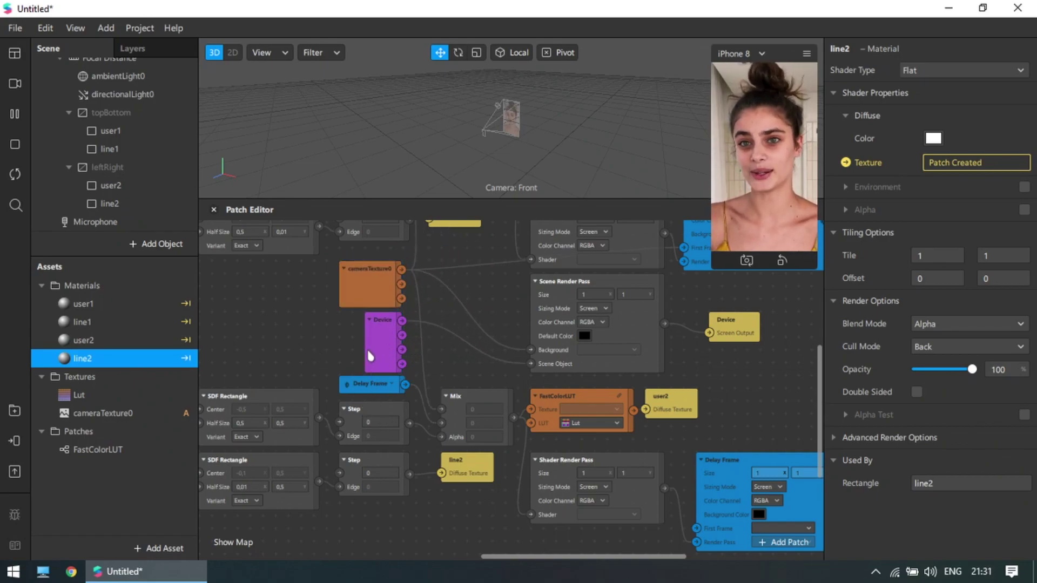
- Make the leftRight canvas visible
{"action": "scroll", "coordinate": [380, 419], "scroll_direction": "down", "scroll_amount": 2}
{"action": "scroll", "coordinate": [459, 489], "scroll_direction": "left", "scroll_amount": 2}
{"action": "scroll", "coordinate": [462, 480], "scroll_direction": "down", "scroll_amount": 2, "text": "ctrl"}
{"action": "middle_click_drag", "start_coordinate": [481, 488], "coordinate": [553, 470]}
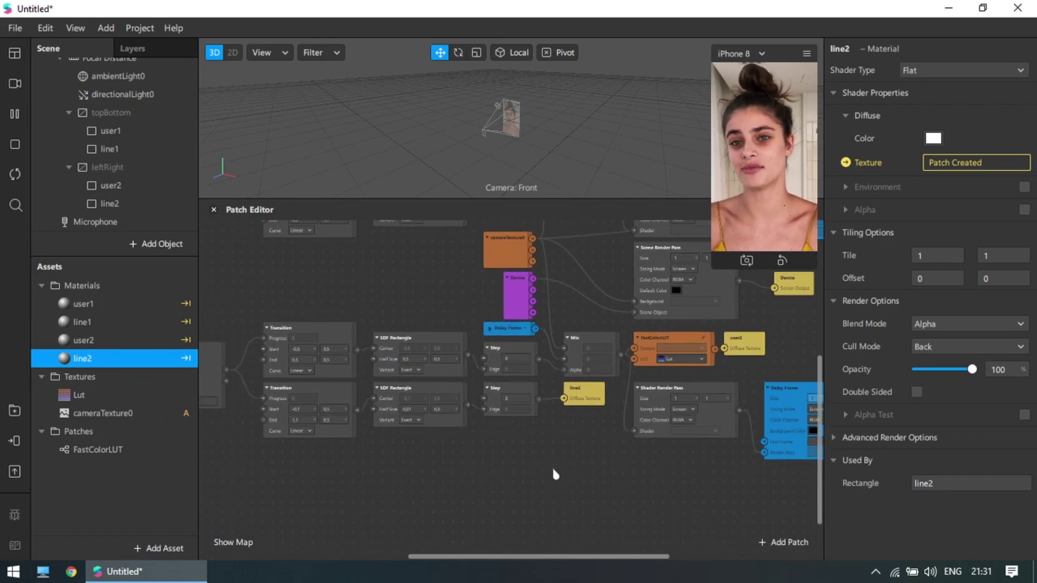
{"action": "scroll", "coordinate": [504, 492], "scroll_direction": "left", "scroll_amount": 3}
{"action": "scroll", "coordinate": [504, 491], "scroll_direction": "up", "scroll_amount": 1}
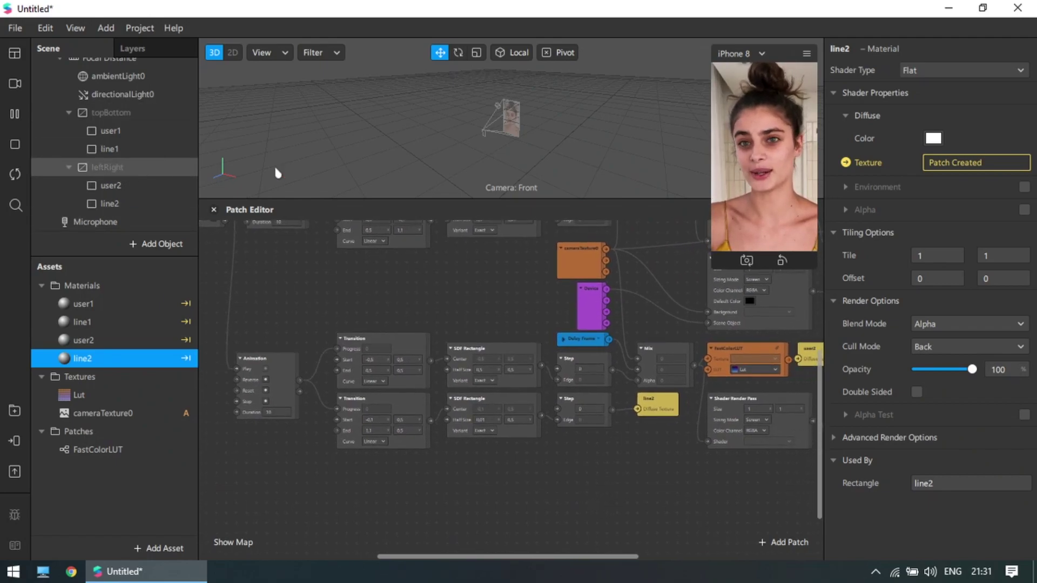
{"action": "left_click", "coordinate": [130, 167]}
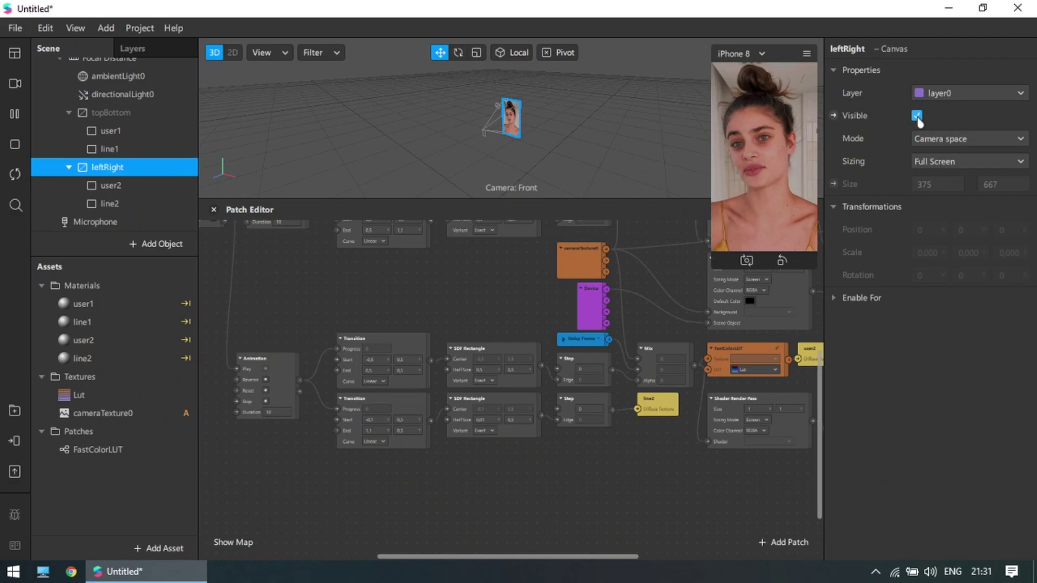
- Switch the real-time simulation to the video of the woman in a pink sweater and enlarge the simulator preview
{"action": "left_click", "coordinate": [15, 83]}
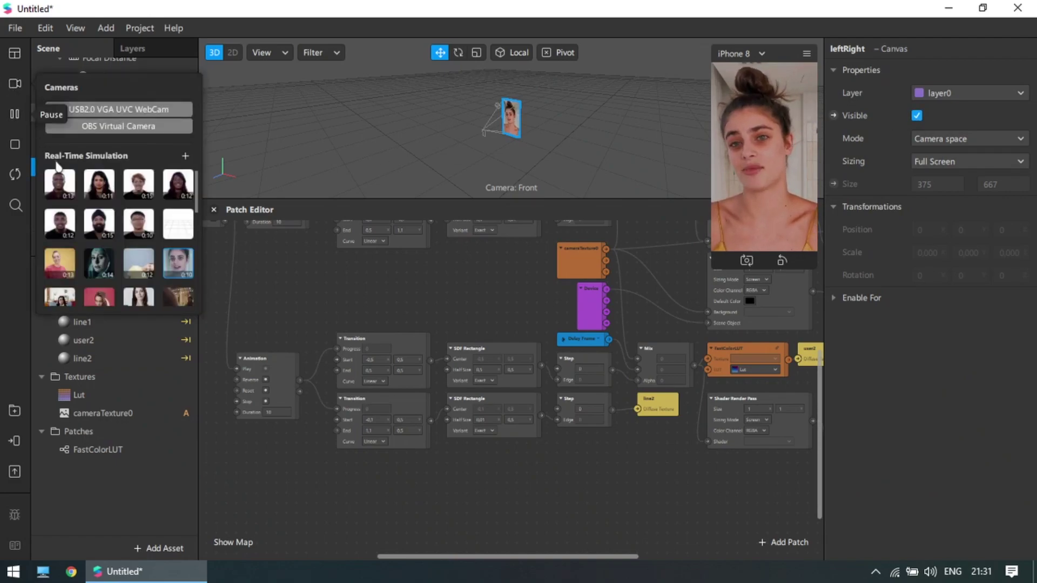
{"action": "scroll", "coordinate": [125, 263], "scroll_direction": "down", "scroll_amount": 5}
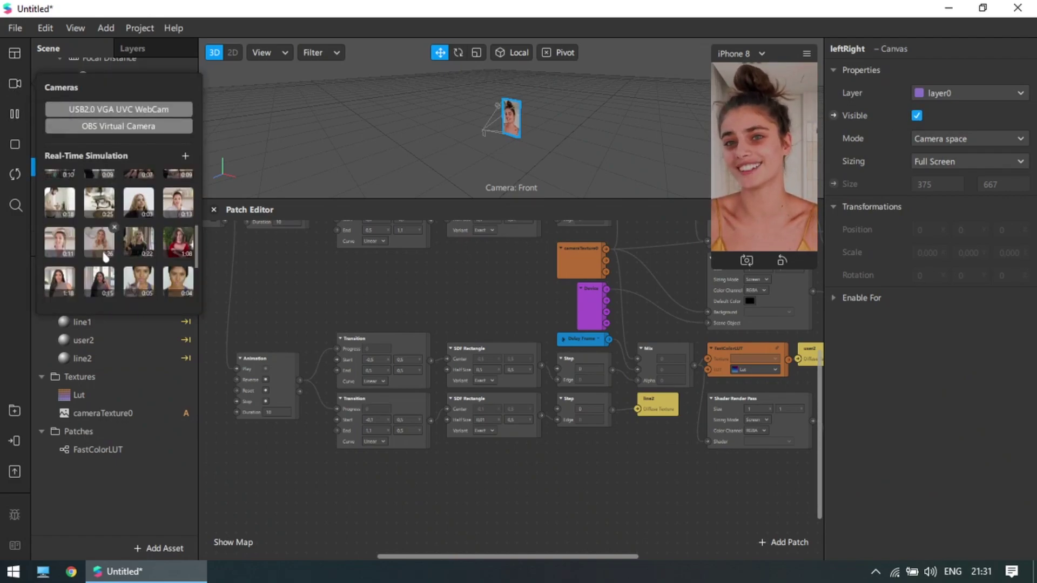
{"action": "left_click", "coordinate": [61, 292]}
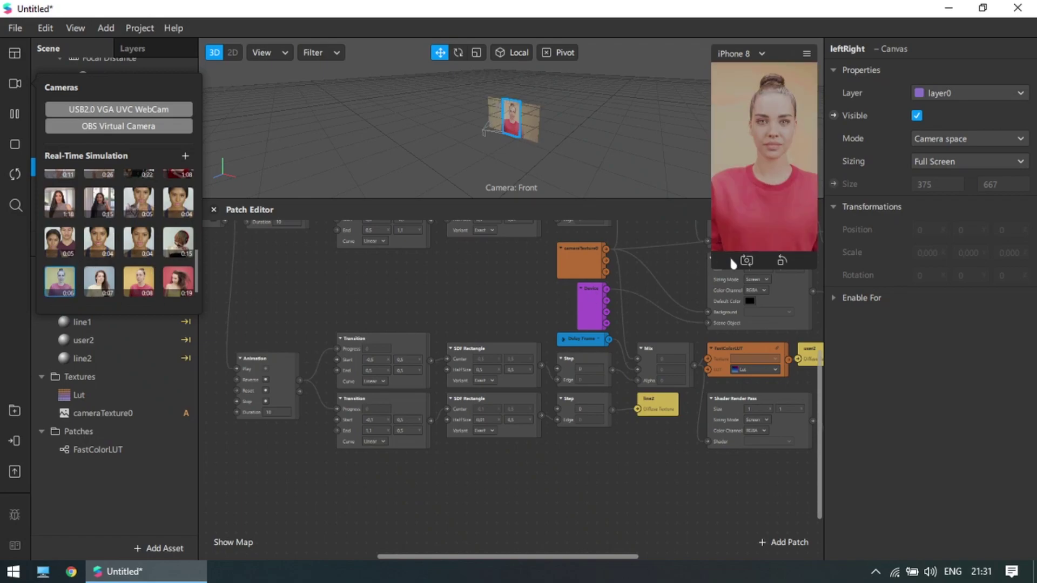
{"action": "left_click_drag", "start_coordinate": [720, 263], "coordinate": [553, 422]}
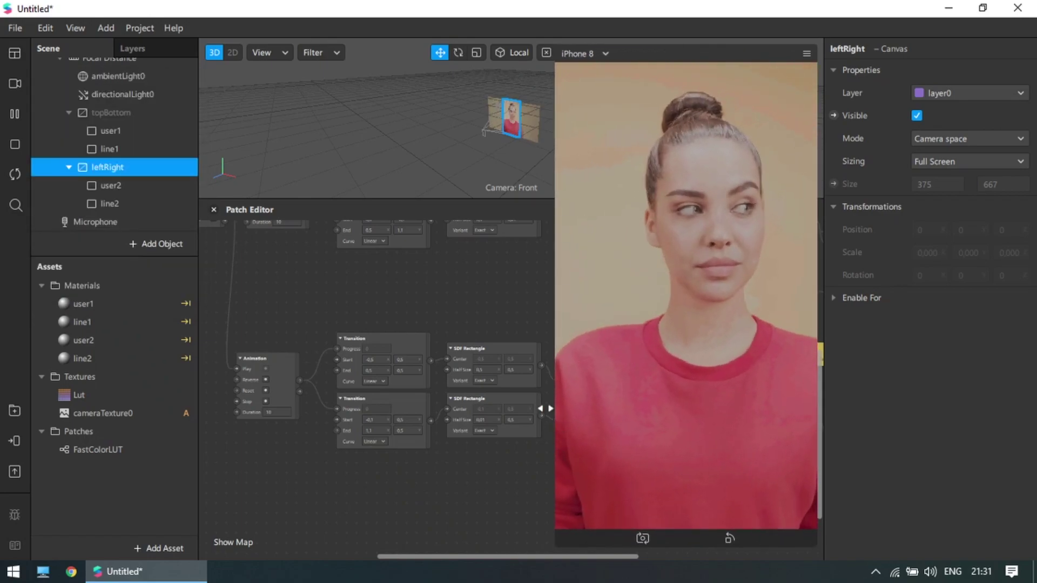
- Restart the effect to check the leftRight sweep and shrink the simulator preview to uncover the patch graph
{"action": "left_click", "coordinate": [381, 165]}
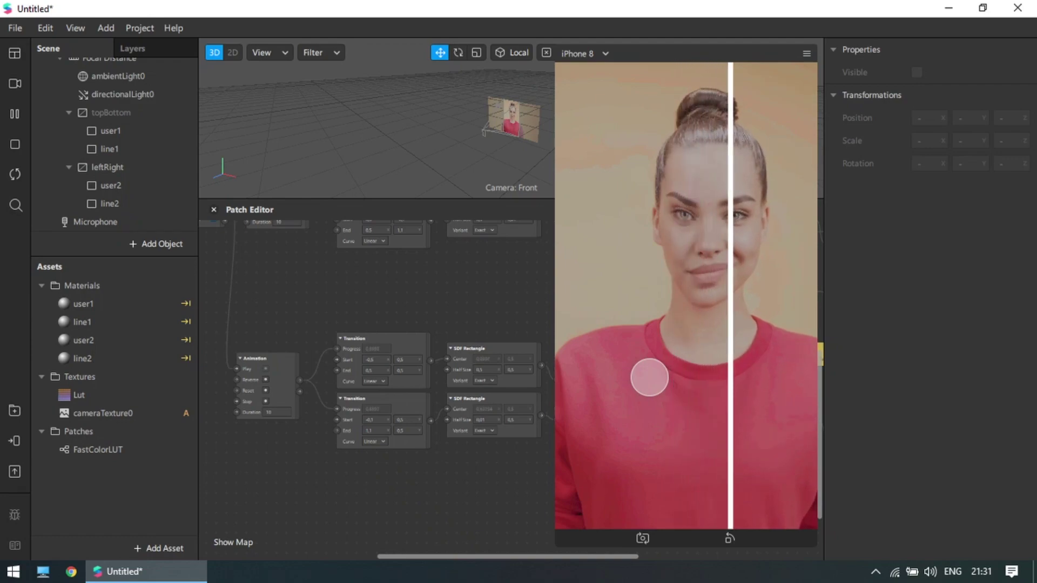
{"action": "left_click", "coordinate": [15, 175]}
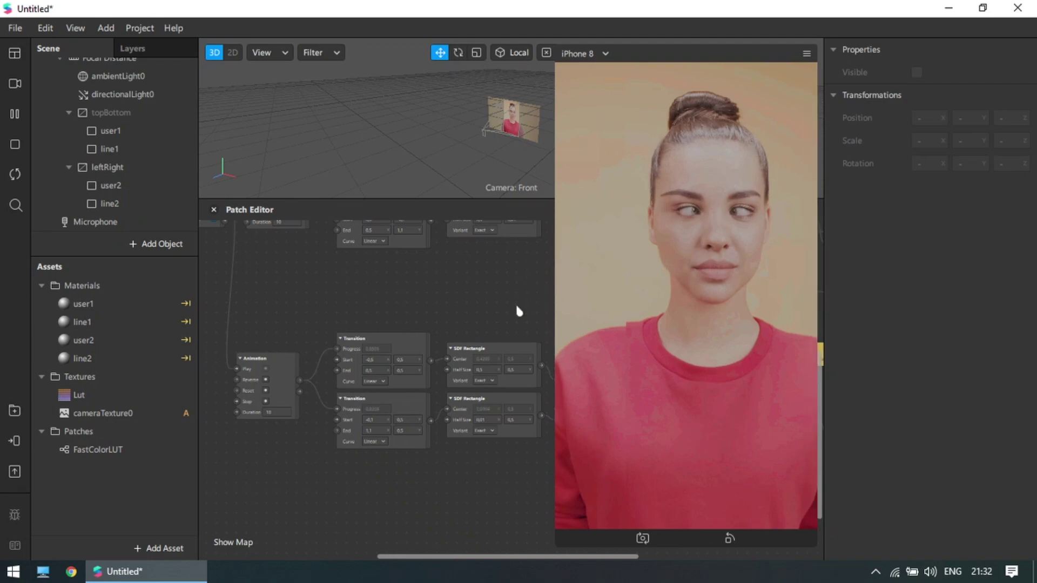
{"action": "scroll", "coordinate": [511, 314], "scroll_direction": "right", "scroll_amount": 3}
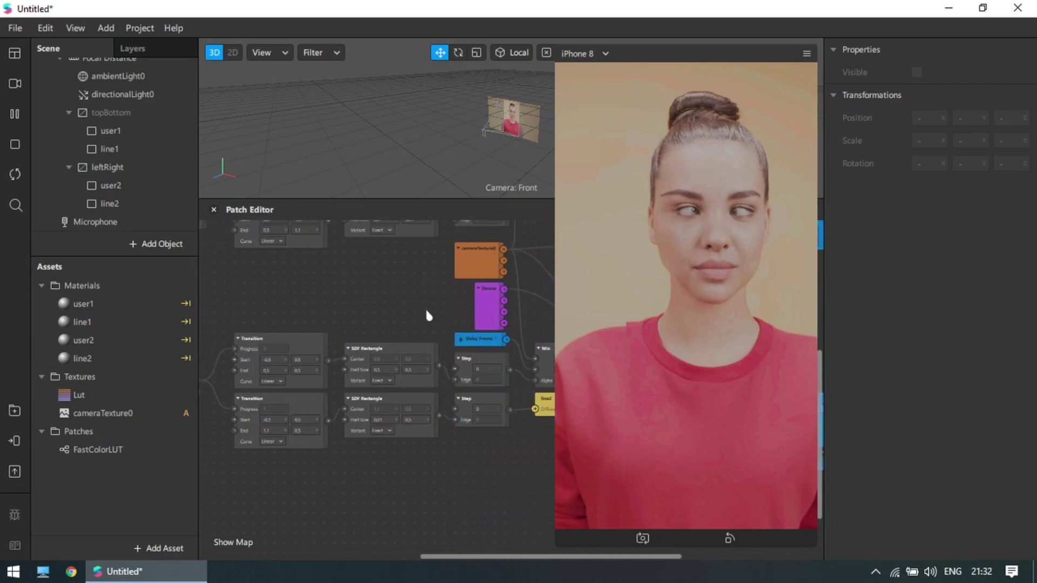
{"action": "scroll", "coordinate": [426, 315], "scroll_direction": "down", "scroll_amount": 5, "text": "ctrl"}
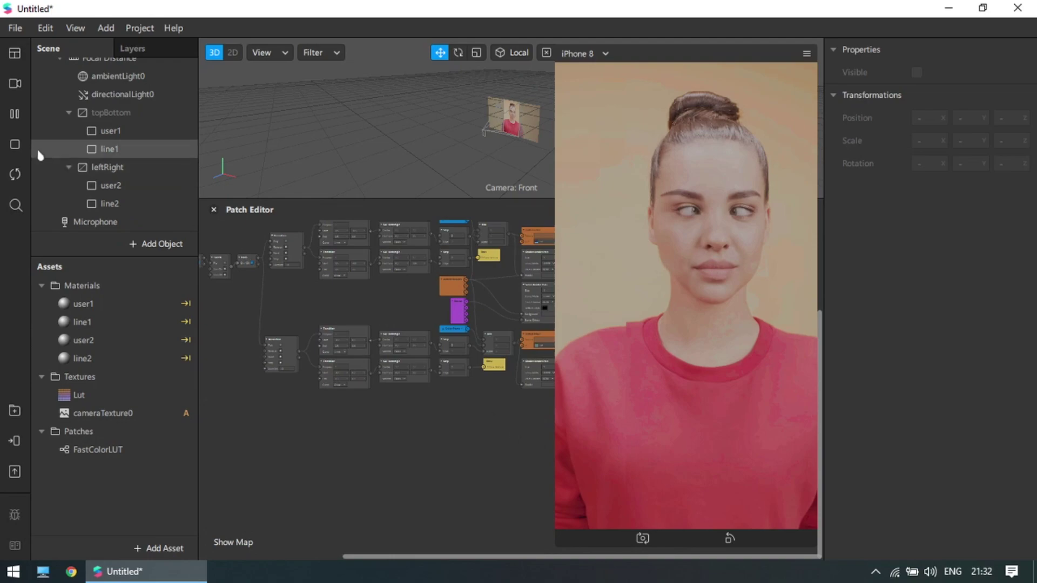
{"action": "left_click_drag", "start_coordinate": [558, 539], "coordinate": [735, 241]}
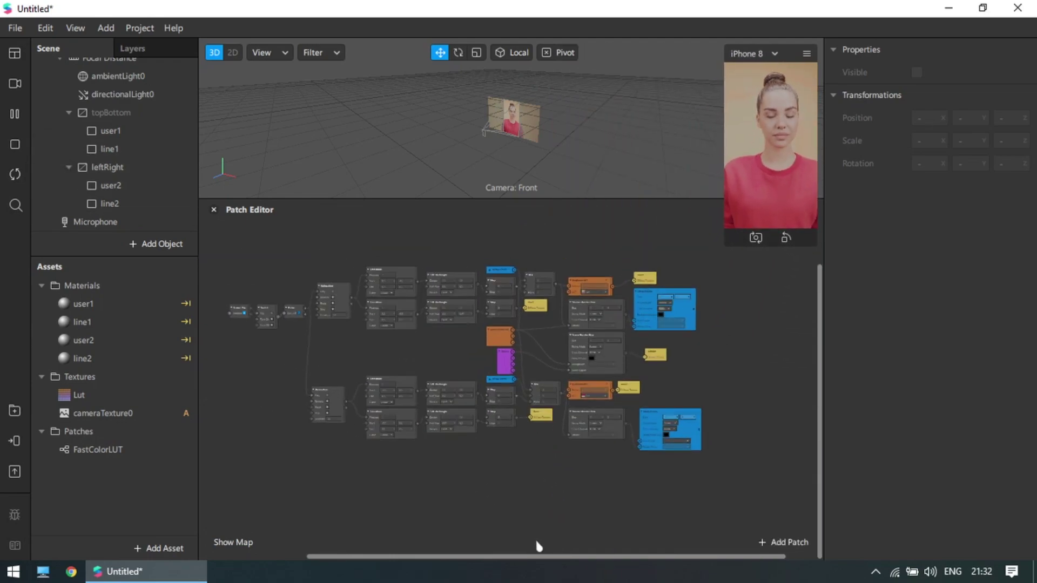
- Add a Picker UI patch in the empty area below the leftRight patch chain and make the picker visible
{"action": "scroll", "coordinate": [410, 354], "scroll_direction": "up", "scroll_amount": 5, "text": "ctrl"}
{"action": "scroll", "coordinate": [475, 387], "scroll_direction": "down", "scroll_amount": 5}
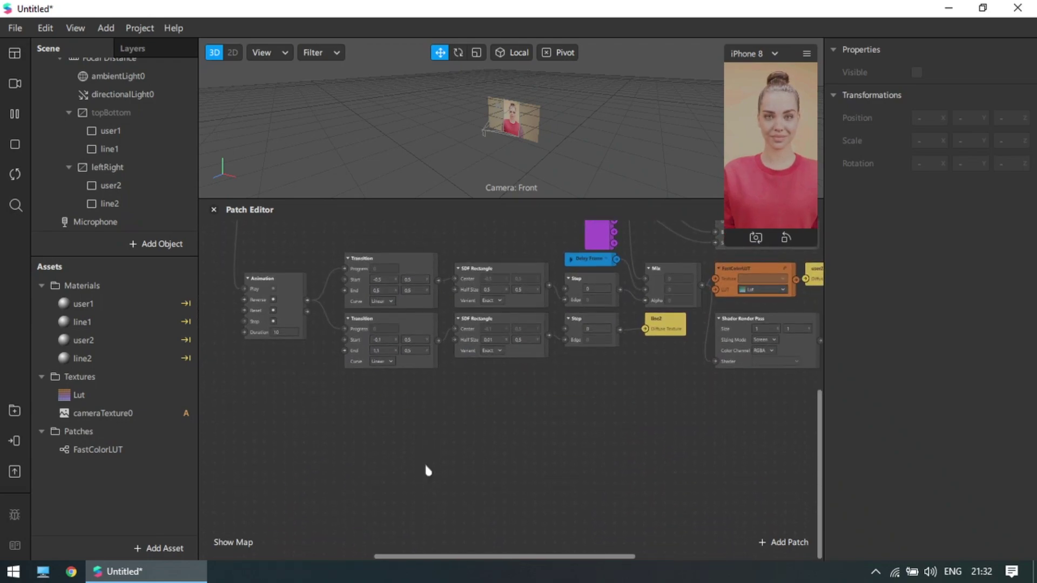
{"action": "left_click", "coordinate": [771, 543]}
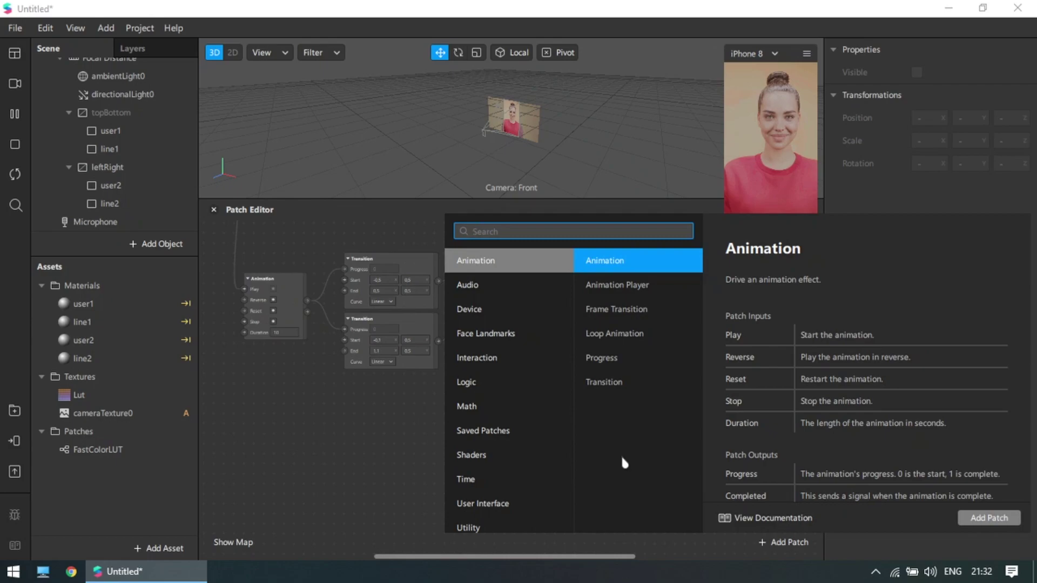
{"action": "type", "text": "ui"}
{"action": "key", "text": "Return"}
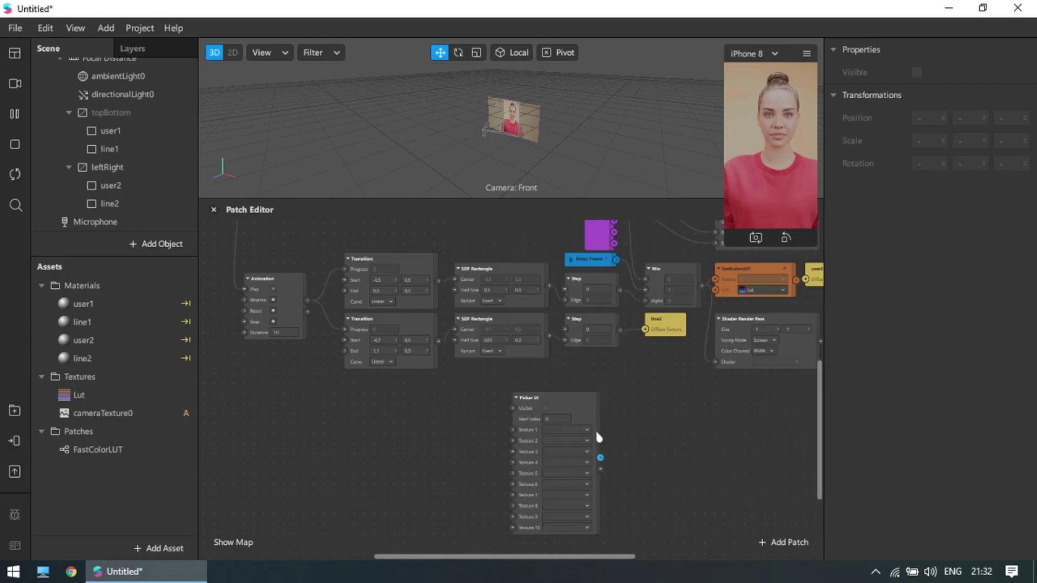
{"action": "left_click_drag", "start_coordinate": [570, 408], "coordinate": [417, 440]}
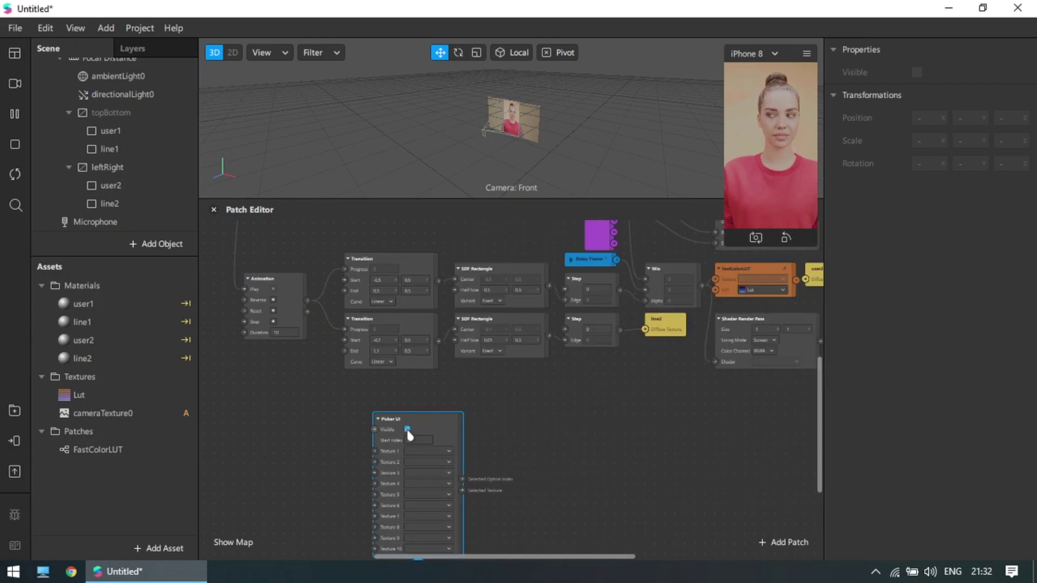
{"action": "scroll", "coordinate": [548, 449], "scroll_direction": "down", "scroll_amount": 3}
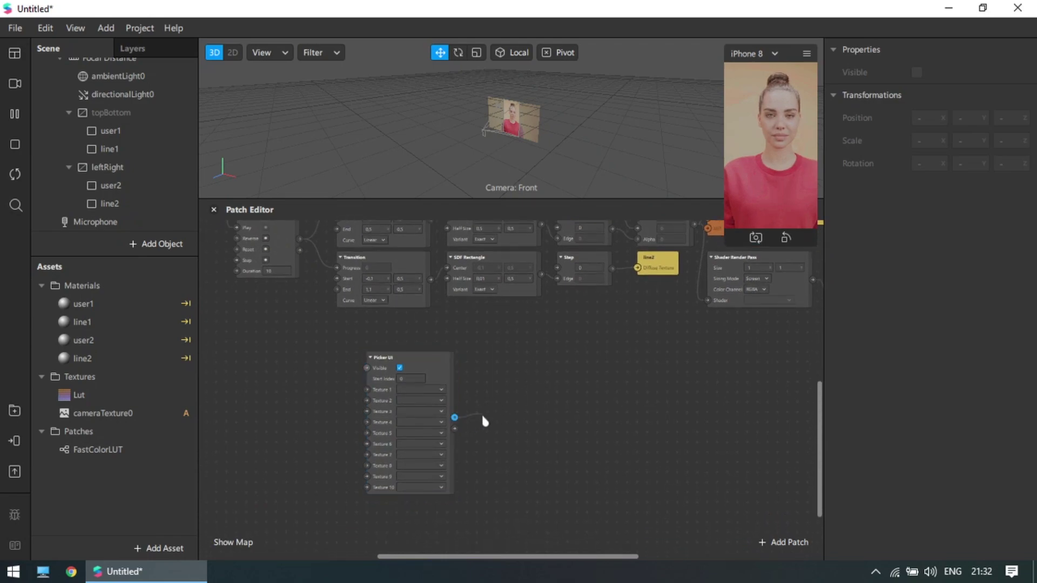
- Add an Equals Exactly patch fed by the Picker UI's Selected Option Index and place it beside the picker
{"action": "left_click_drag", "start_coordinate": [483, 416], "coordinate": [483, 416]}
{"action": "type", "text": "eq"}
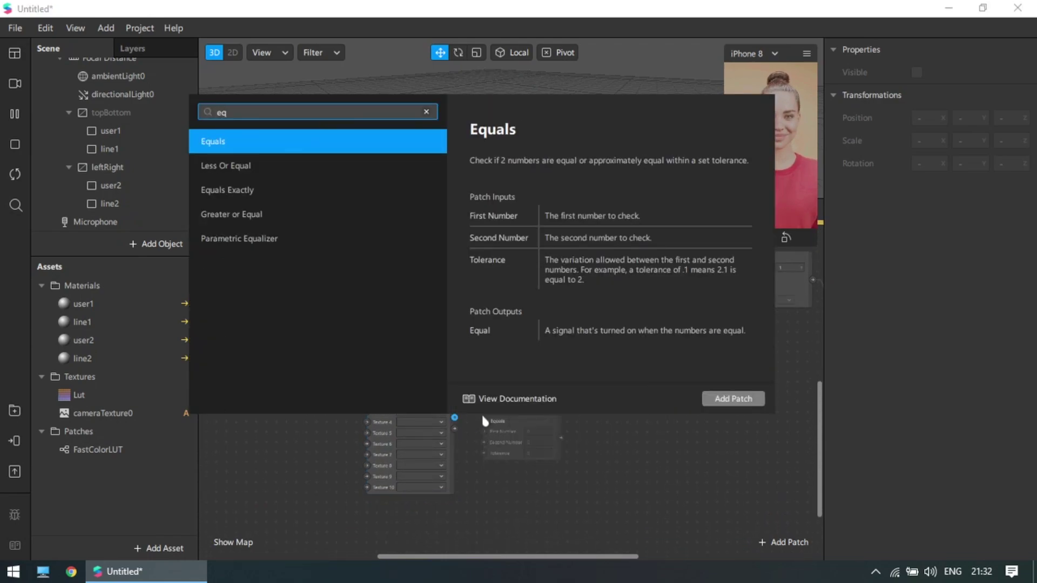
{"action": "key", "text": "Down"}
{"action": "key", "text": "Down"}
{"action": "key", "text": "Return"}
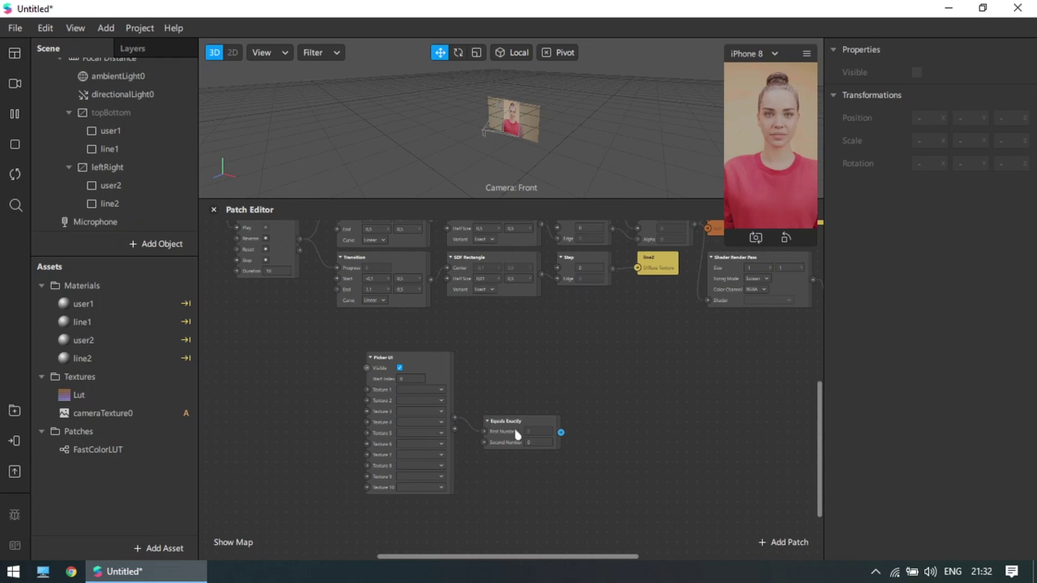
{"action": "left_click_drag", "start_coordinate": [518, 425], "coordinate": [514, 390]}
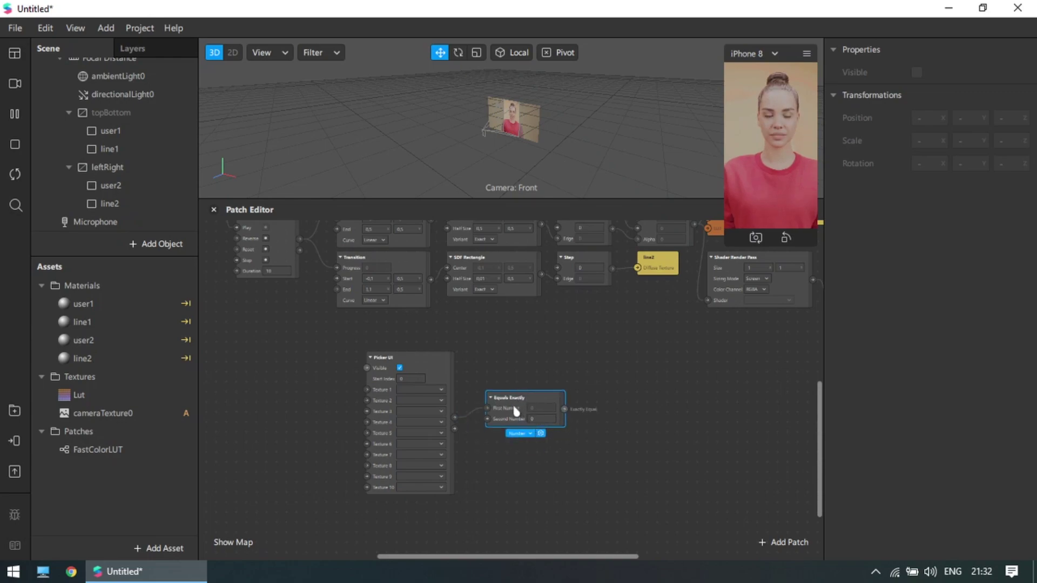
- Duplicate the Equals Exactly patch, connect Selected Option Index to the copy's first number and set its second number to 1
{"action": "right_click", "coordinate": [513, 404]}
{"action": "left_click", "coordinate": [505, 448]}
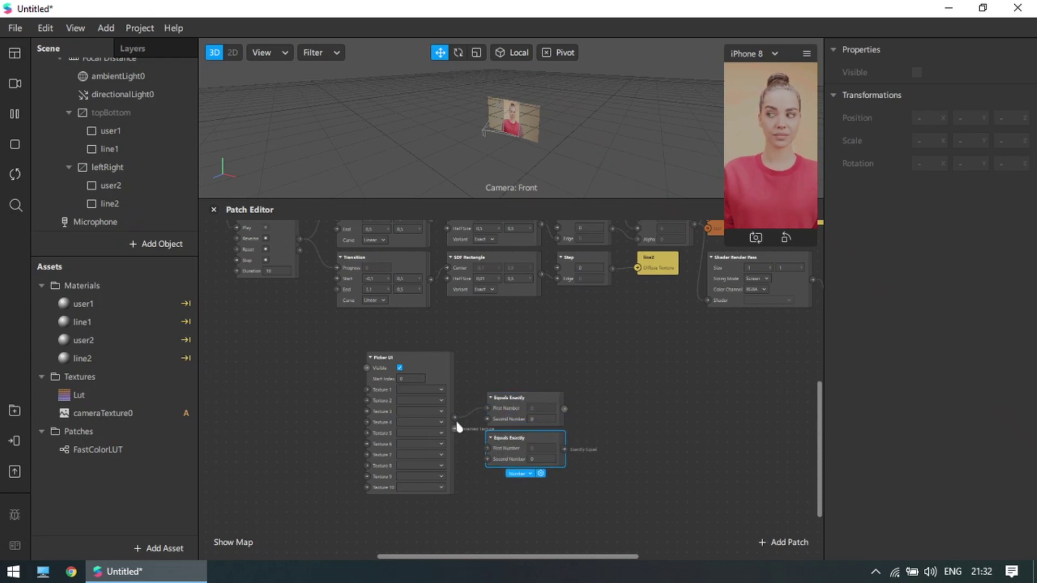
{"action": "left_click_drag", "start_coordinate": [455, 418], "coordinate": [478, 441]}
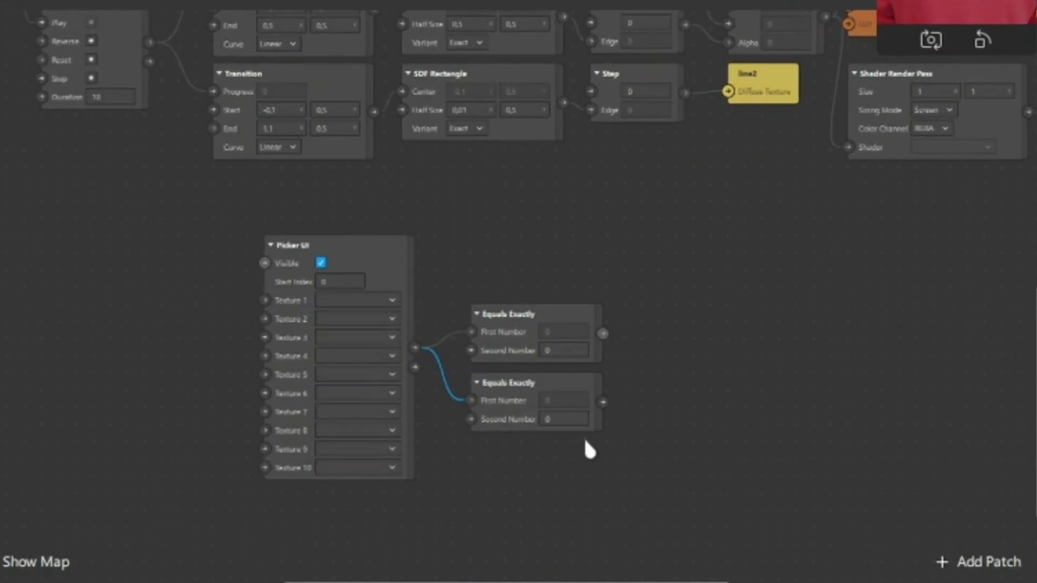
{"action": "left_click", "coordinate": [541, 459]}
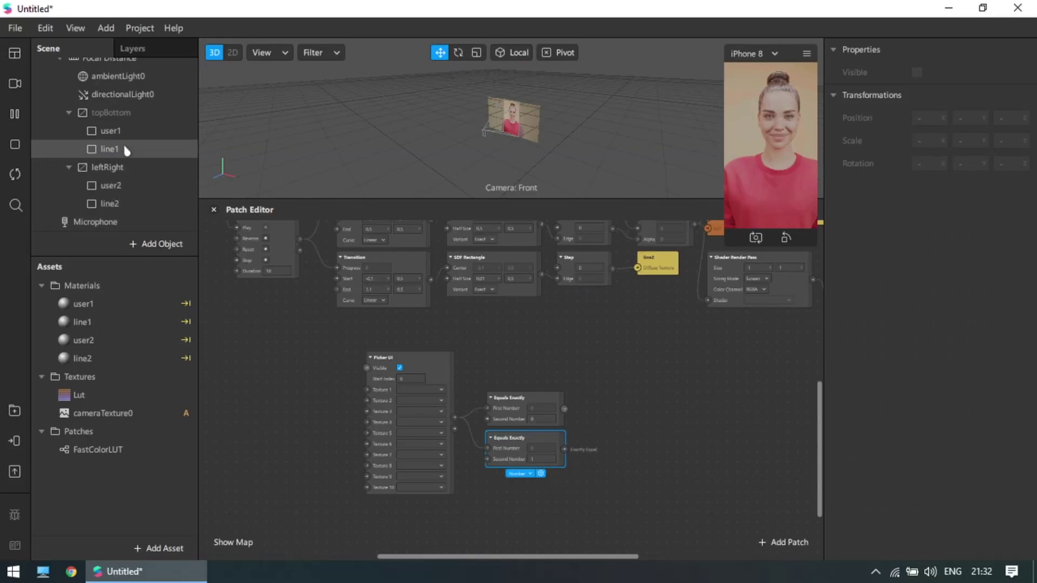
- Create Visible patches for the topBottom and leftRight canvases and drive them from the first and second Equals Exactly patches respectively
{"action": "left_click", "coordinate": [115, 115]}
{"action": "left_click", "coordinate": [120, 168], "text": "ctrl"}
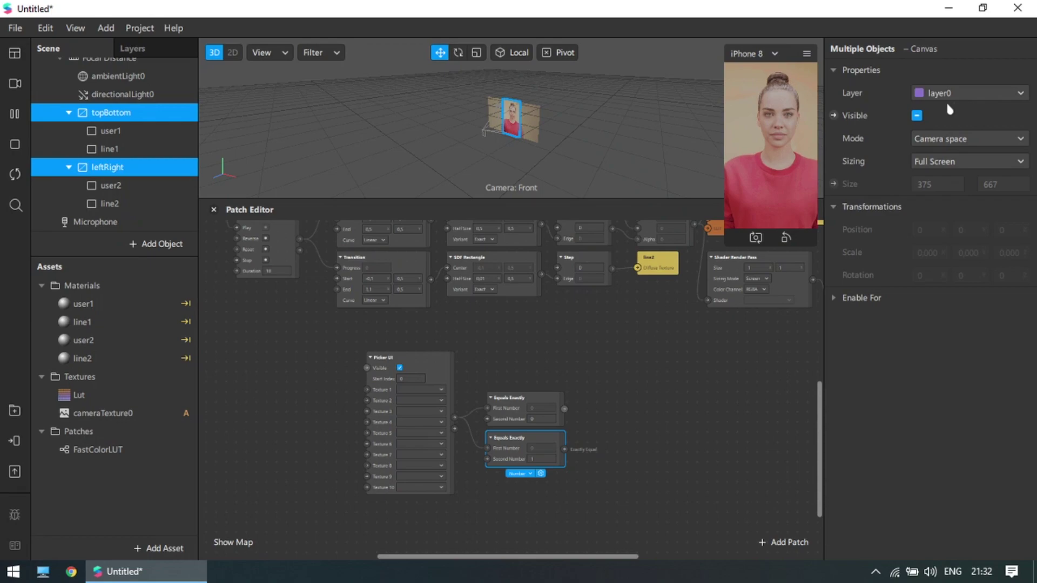
{"action": "left_click", "coordinate": [835, 116]}
{"action": "left_click_drag", "start_coordinate": [532, 409], "coordinate": [616, 458]}
{"action": "left_click_drag", "start_coordinate": [528, 399], "coordinate": [616, 408]}
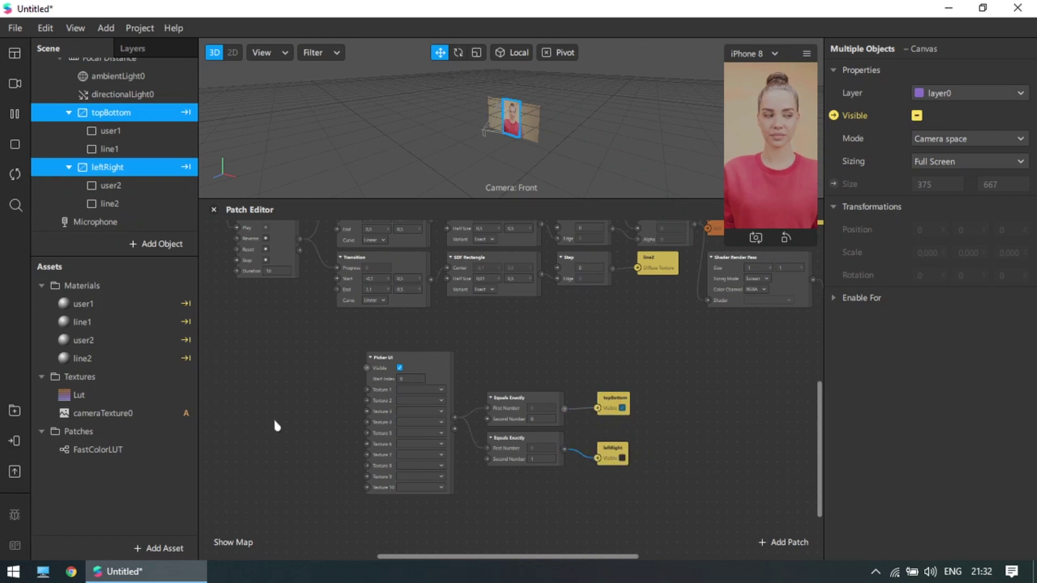
- Import the arrow right and arrow down textures from the textures folder inside blue_line_filter
{"action": "left_click", "coordinate": [180, 547]}
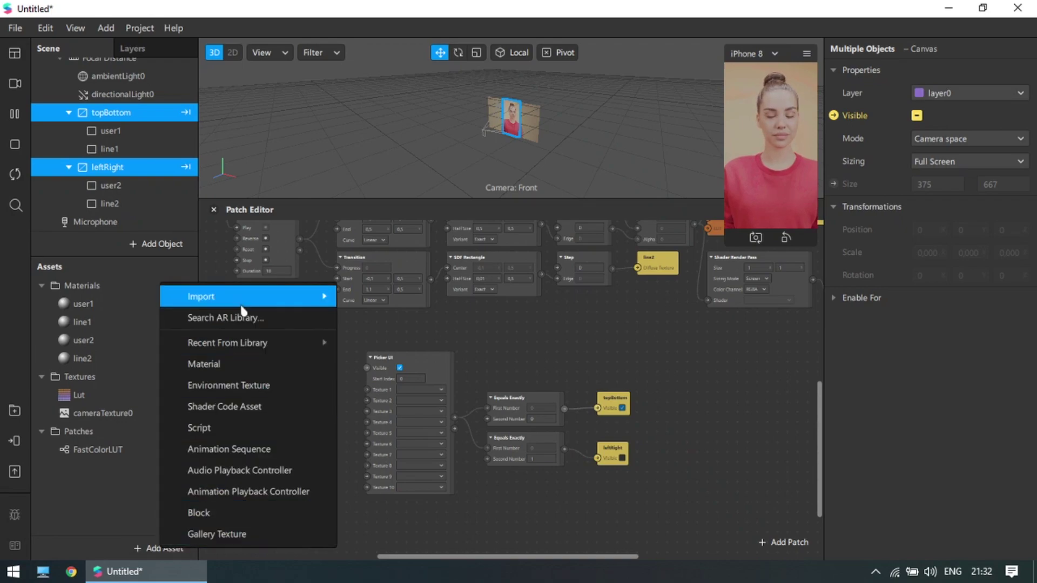
{"action": "mouse_move", "coordinate": [323, 296]}
{"action": "left_click", "coordinate": [432, 297]}
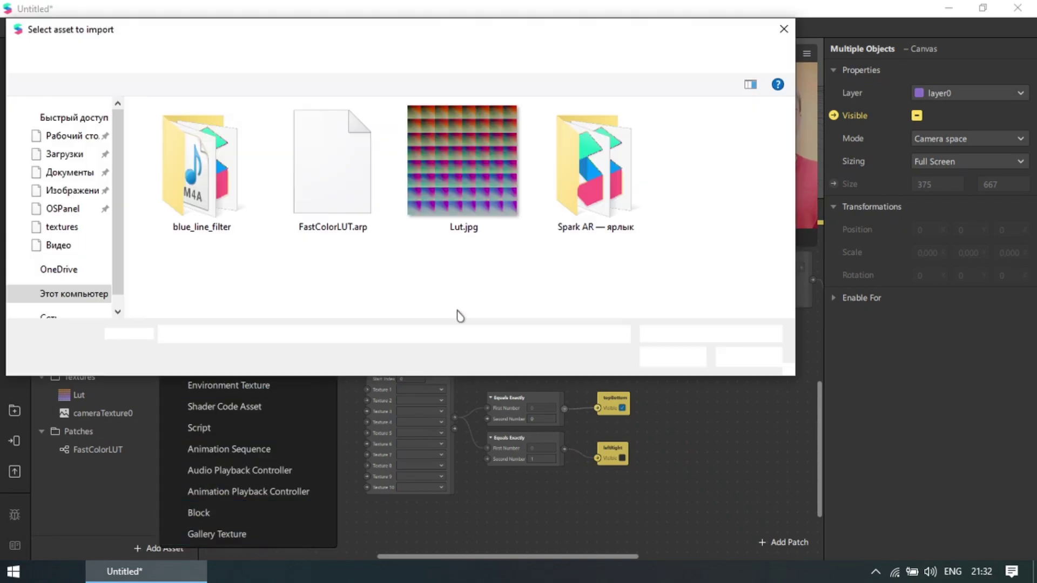
{"action": "double_click", "coordinate": [227, 169]}
{"action": "double_click", "coordinate": [171, 160]}
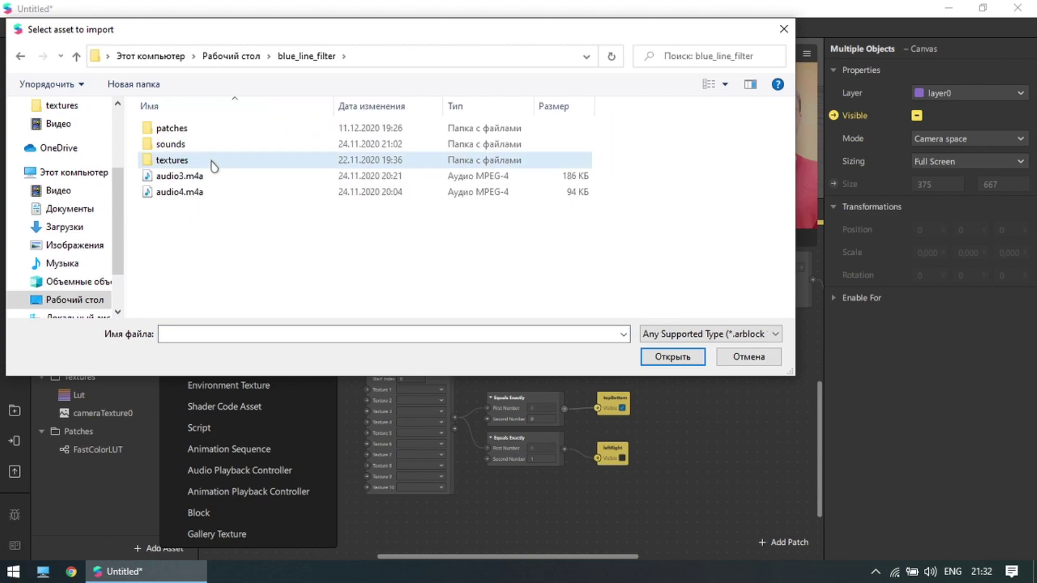
{"action": "left_click_drag", "start_coordinate": [297, 232], "coordinate": [154, 162]}
{"action": "left_click", "coordinate": [672, 357]}
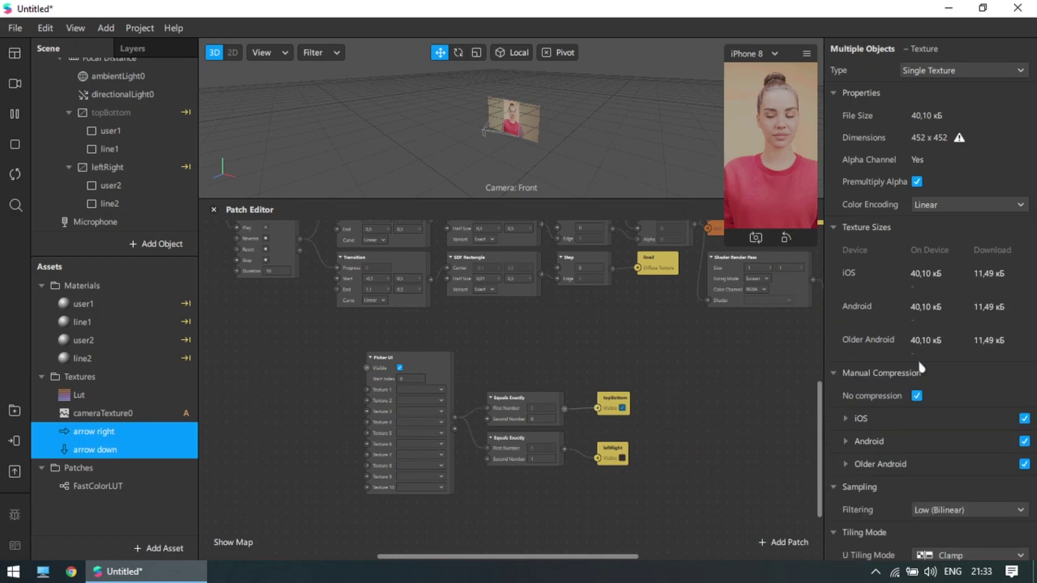
- Assign arrow down to Texture 1 and arrow right to Texture 2 of the Picker UI patch
{"action": "left_click", "coordinate": [424, 391]}
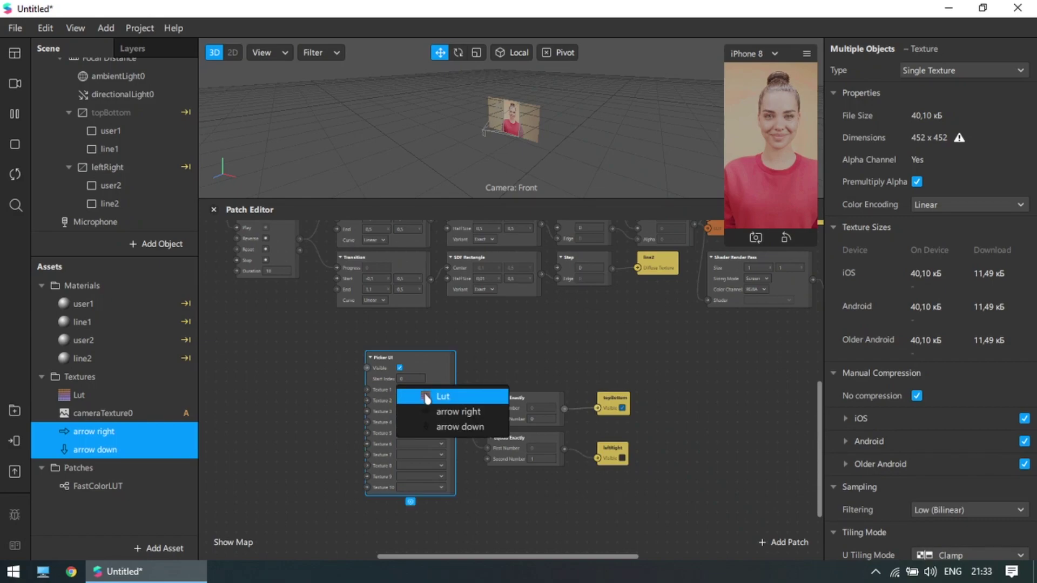
{"action": "left_click", "coordinate": [450, 428]}
{"action": "left_click", "coordinate": [431, 402]}
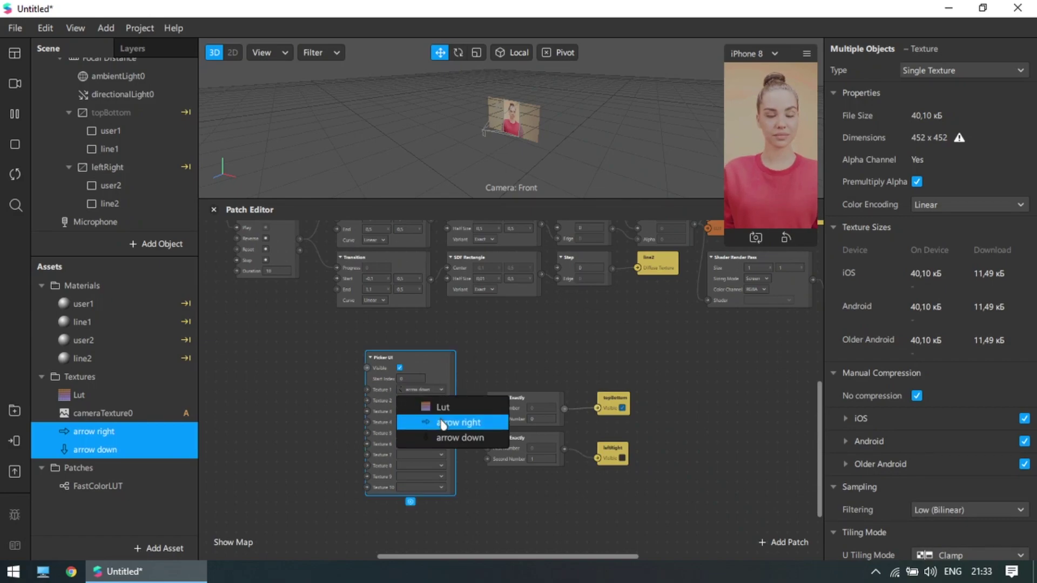
{"action": "left_click", "coordinate": [445, 426]}
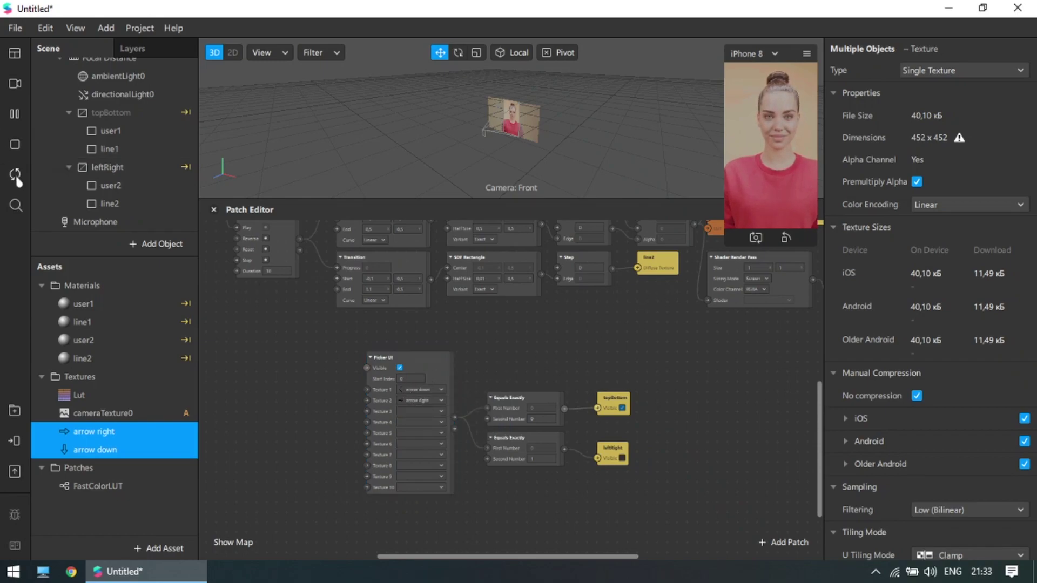
- Enlarge the simulator preview and test the scan with the arrow right option selected in the picker
{"action": "left_click_drag", "start_coordinate": [727, 243], "coordinate": [608, 410]}
{"action": "left_click", "coordinate": [723, 443]}
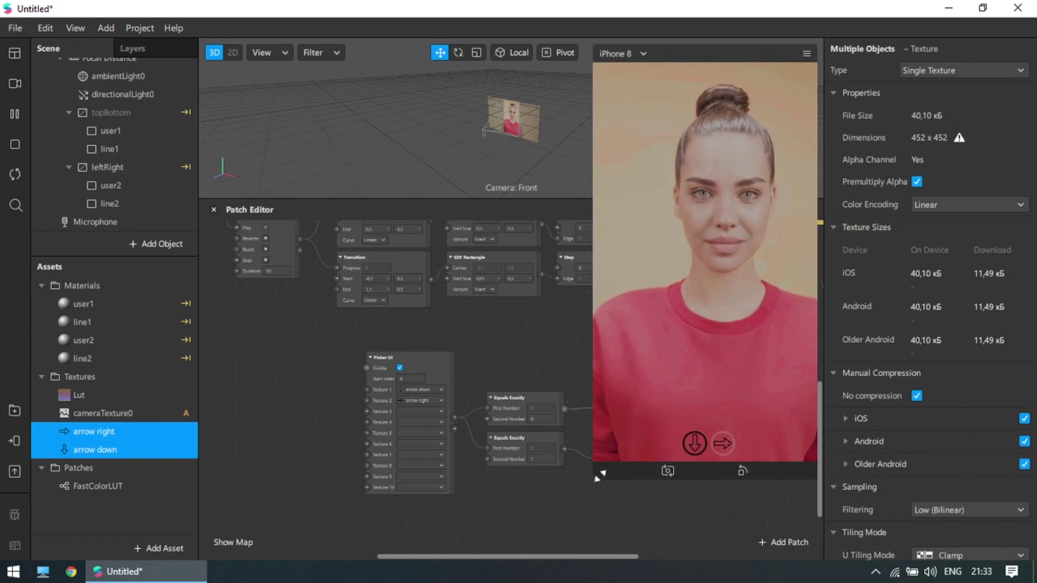
{"action": "left_click_drag", "start_coordinate": [595, 474], "coordinate": [709, 369]}
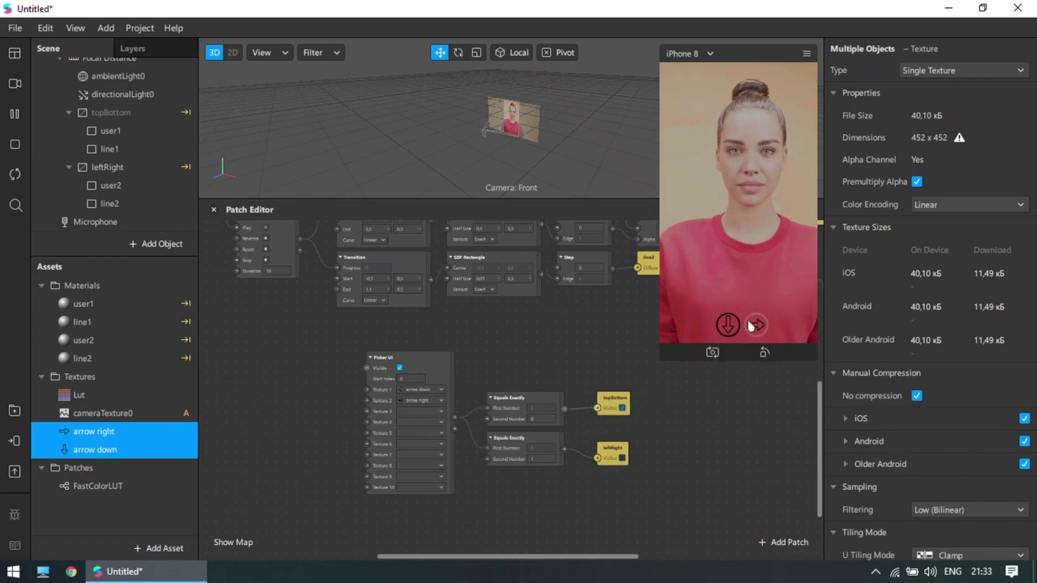
{"action": "left_click_drag", "start_coordinate": [663, 354], "coordinate": [559, 470]}
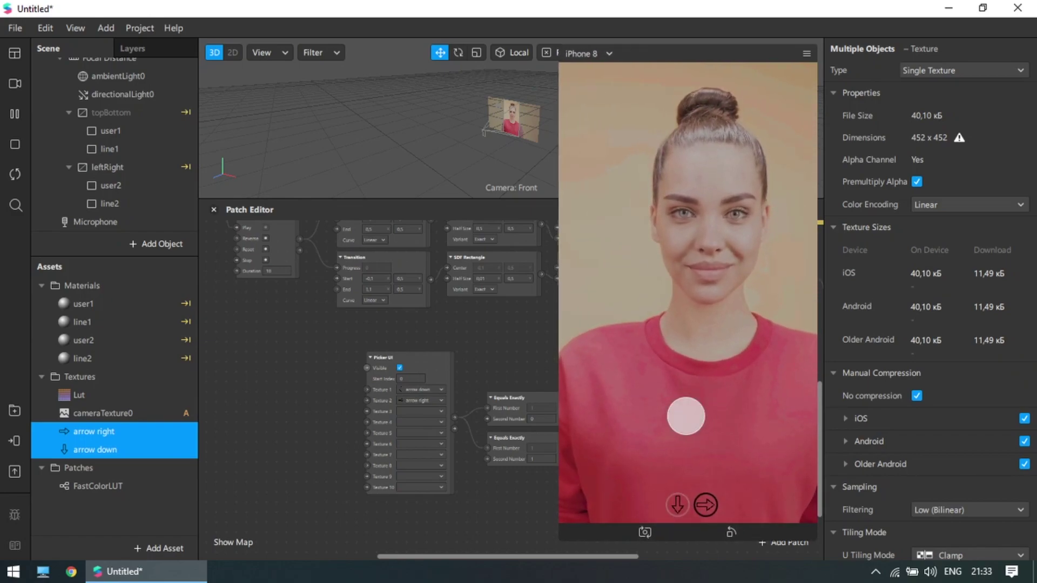
{"action": "left_click", "coordinate": [705, 505]}
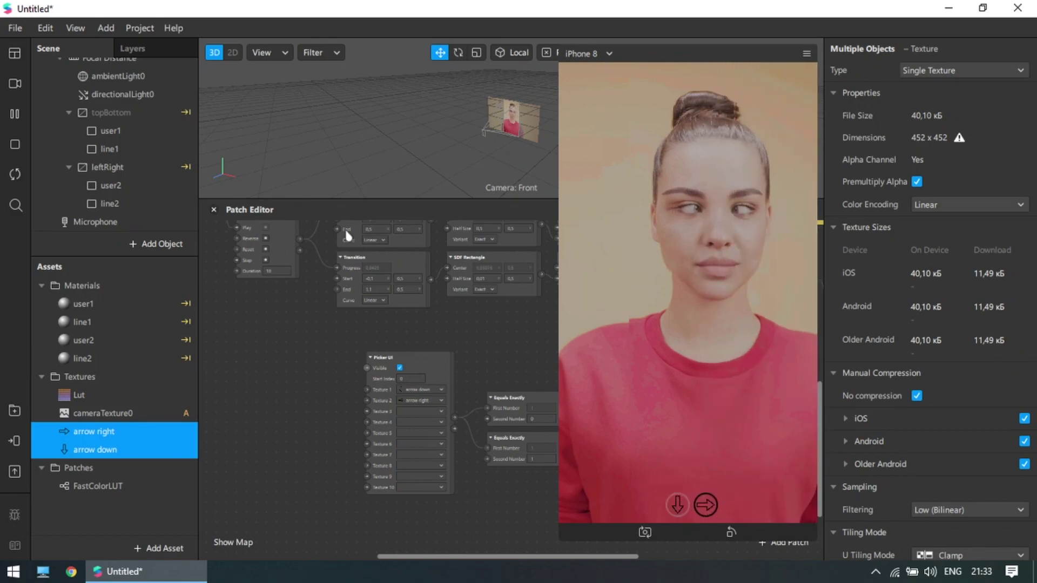
- Switch the real-time simulation to the 24-second video of the curly-haired person and restart the effect to test the scan
{"action": "left_click", "coordinate": [14, 85]}
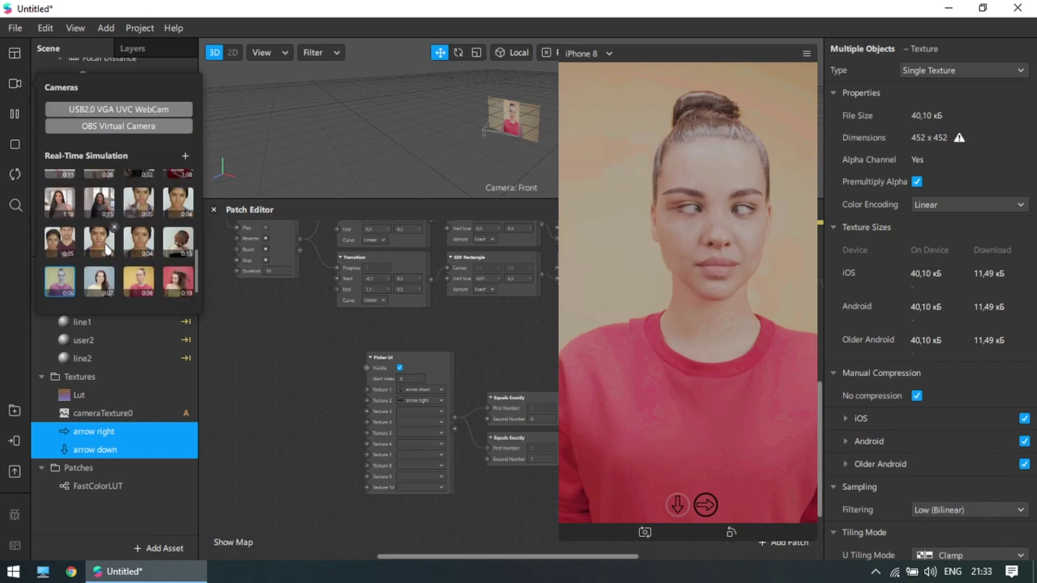
{"action": "scroll", "coordinate": [123, 265], "scroll_direction": "up", "scroll_amount": 3}
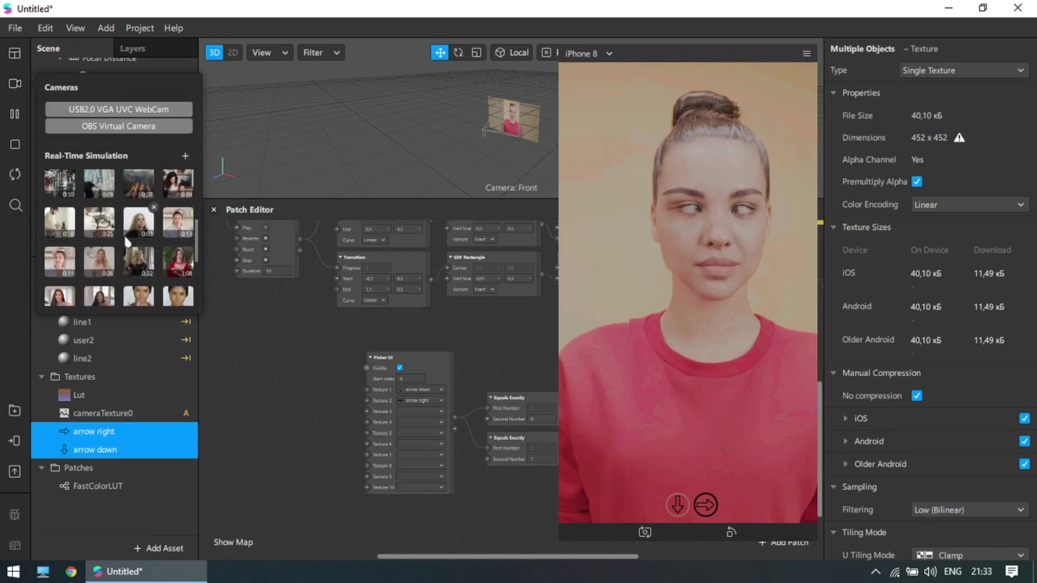
{"action": "scroll", "coordinate": [146, 233], "scroll_direction": "up", "scroll_amount": 3}
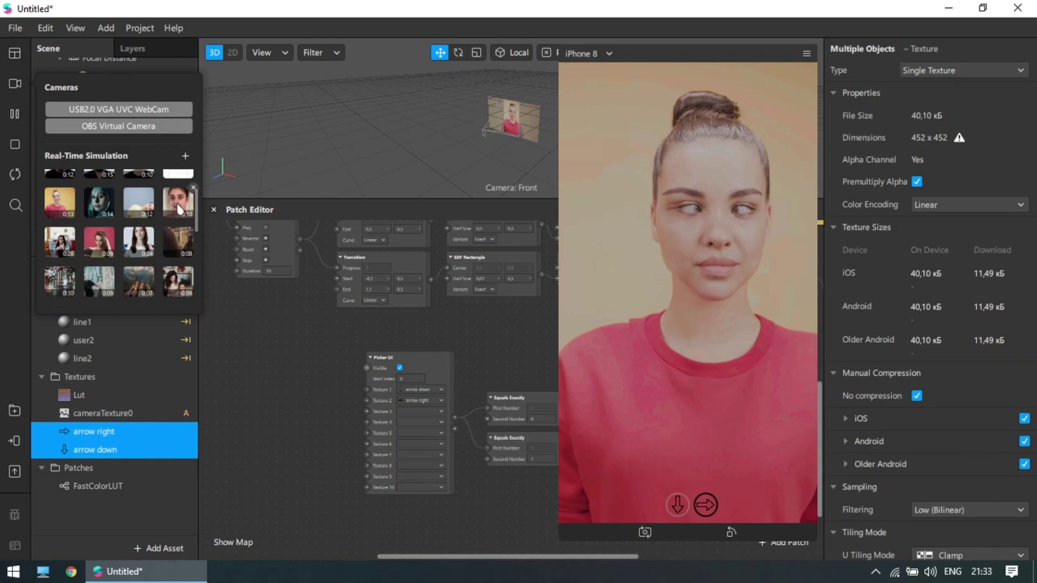
{"action": "scroll", "coordinate": [142, 216], "scroll_direction": "down", "scroll_amount": 5}
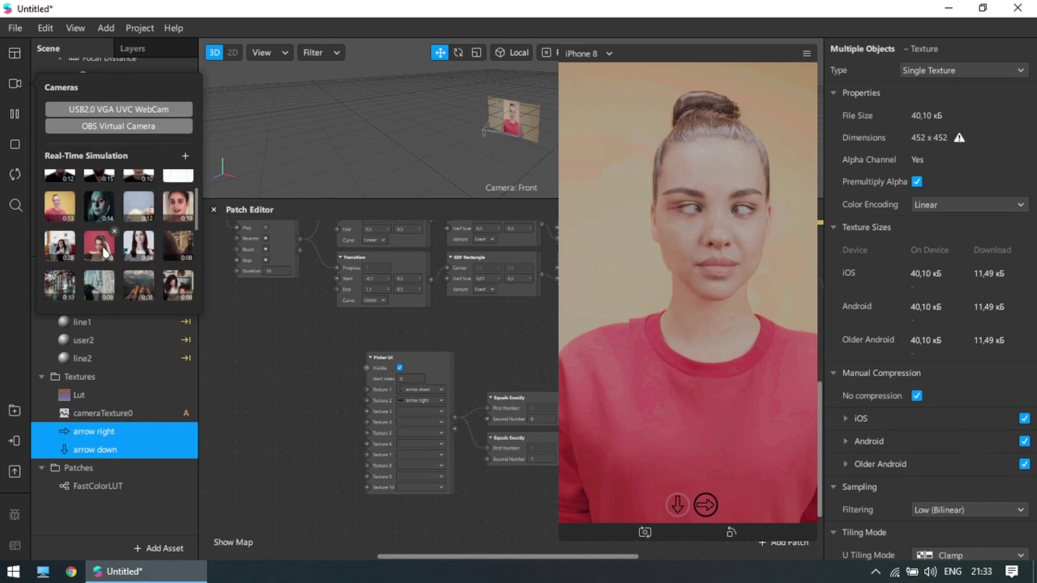
{"action": "scroll", "coordinate": [108, 253], "scroll_direction": "down", "scroll_amount": 3}
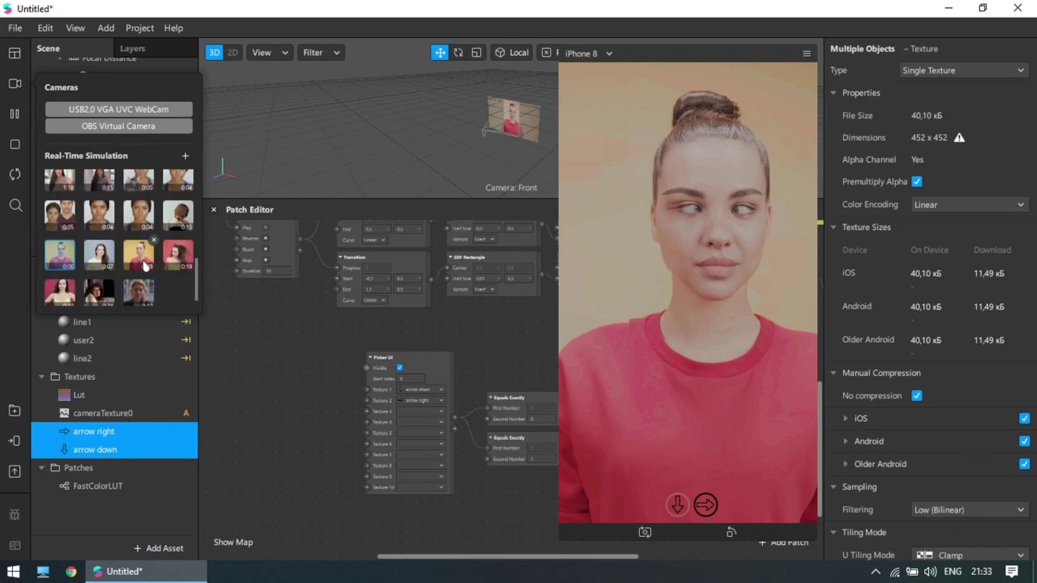
{"action": "scroll", "coordinate": [130, 267], "scroll_direction": "down", "scroll_amount": 1}
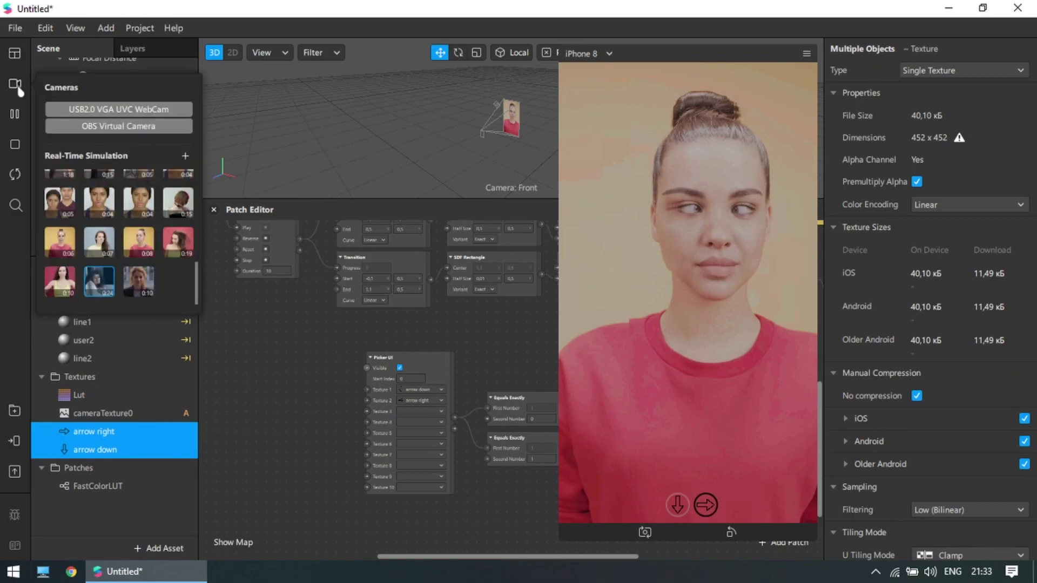
{"action": "left_click", "coordinate": [20, 180]}
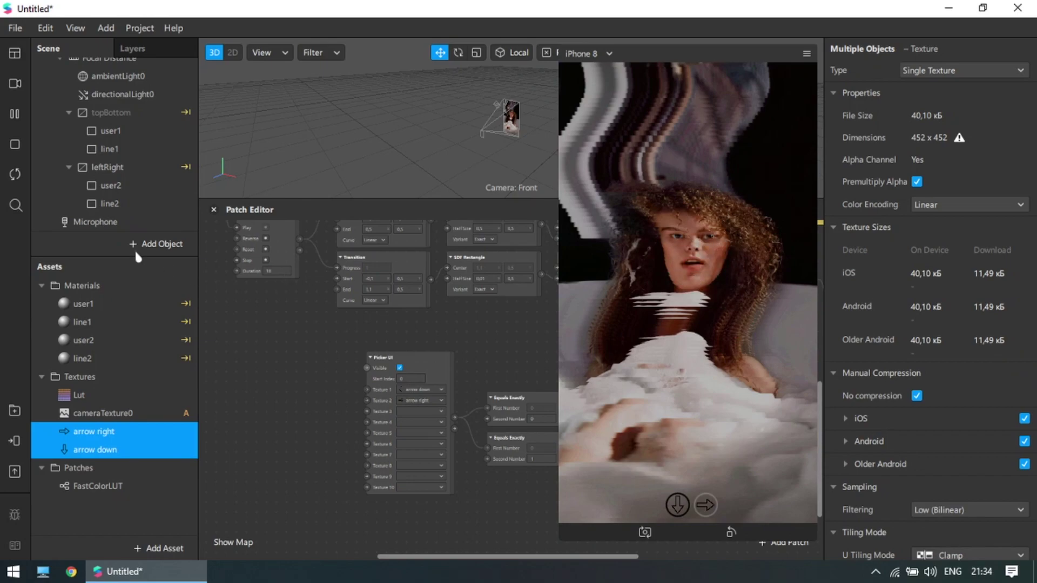
- Shrink the simulator preview and enlarge the Patch Editor to cover the whole viewport area
{"action": "left_click_drag", "start_coordinate": [560, 539], "coordinate": [750, 250]}
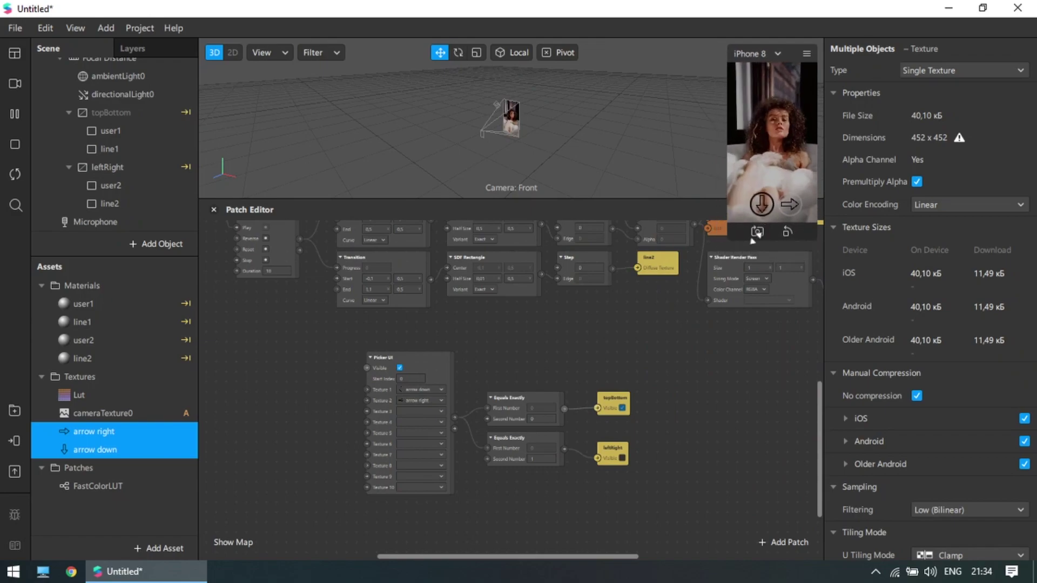
{"action": "left_click_drag", "start_coordinate": [575, 197], "coordinate": [605, 32]}
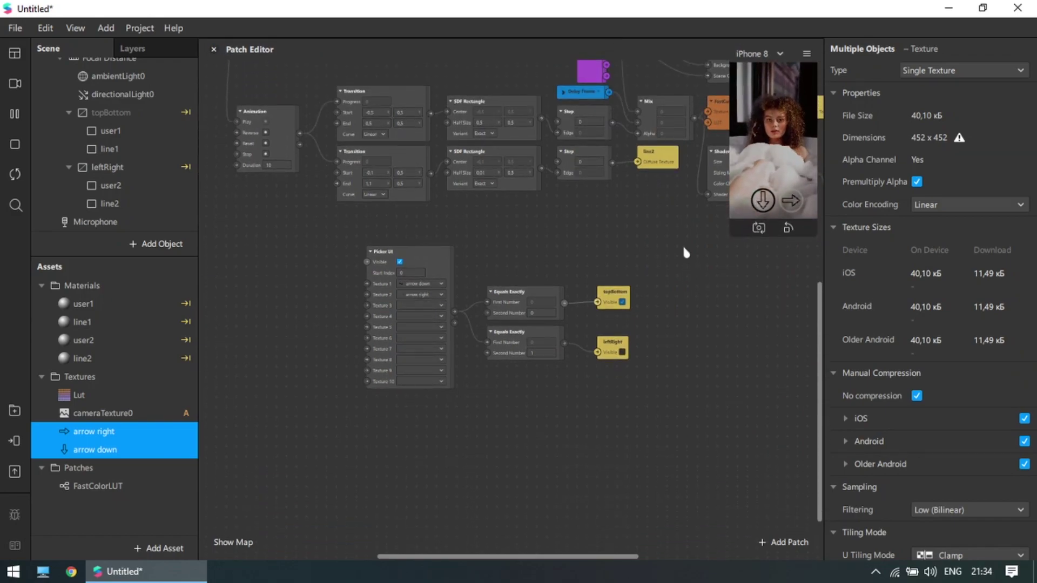
- Examine the complete patch graph, from the Screen Tap trigger through both scan branches to the render passes, and the Picker UI logic
{"action": "scroll", "coordinate": [637, 352], "scroll_direction": "down", "scroll_amount": 5}
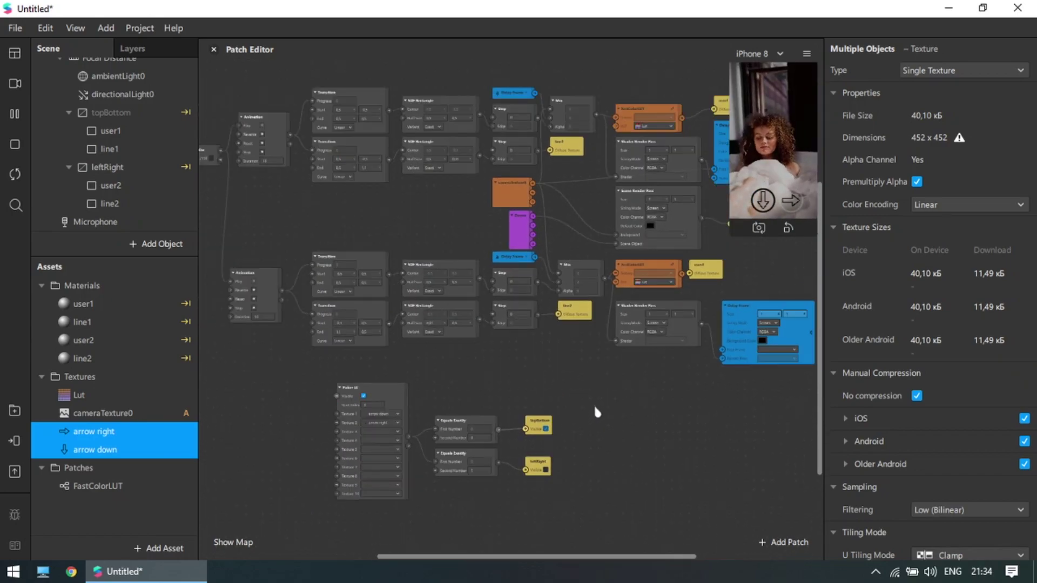
{"action": "middle_click_drag", "start_coordinate": [597, 459], "coordinate": [635, 518]}
{"action": "scroll", "coordinate": [481, 360], "scroll_direction": "up", "scroll_amount": 3}
{"action": "middle_click_drag", "start_coordinate": [481, 363], "coordinate": [773, 412]}
{"action": "scroll", "coordinate": [569, 391], "scroll_direction": "up", "scroll_amount": 2}
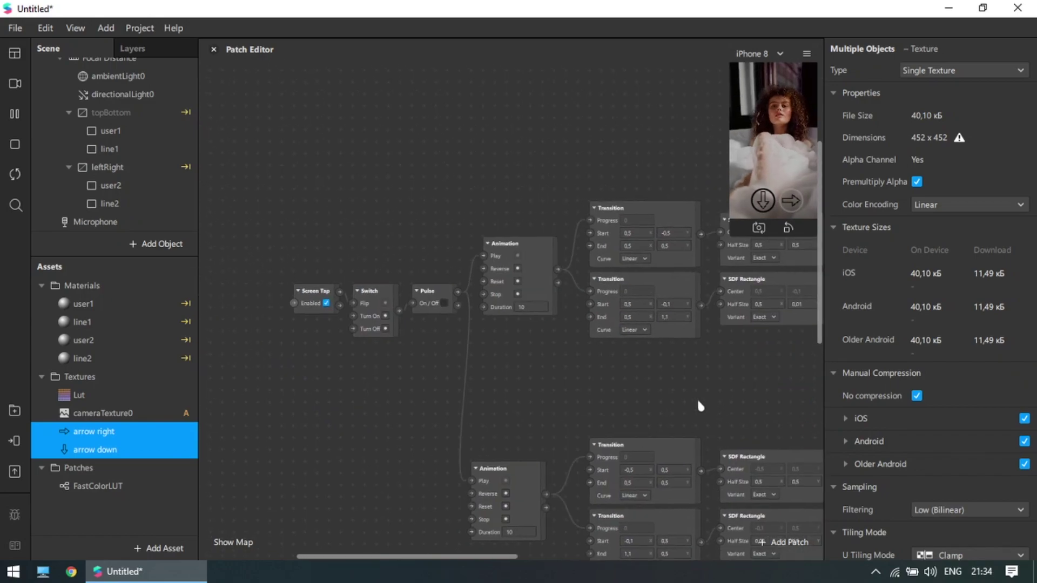
{"action": "middle_click_drag", "start_coordinate": [694, 401], "coordinate": [643, 398]}
{"action": "middle_click_drag", "start_coordinate": [663, 359], "coordinate": [311, 388]}
{"action": "middle_click_drag", "start_coordinate": [454, 370], "coordinate": [103, 162]}
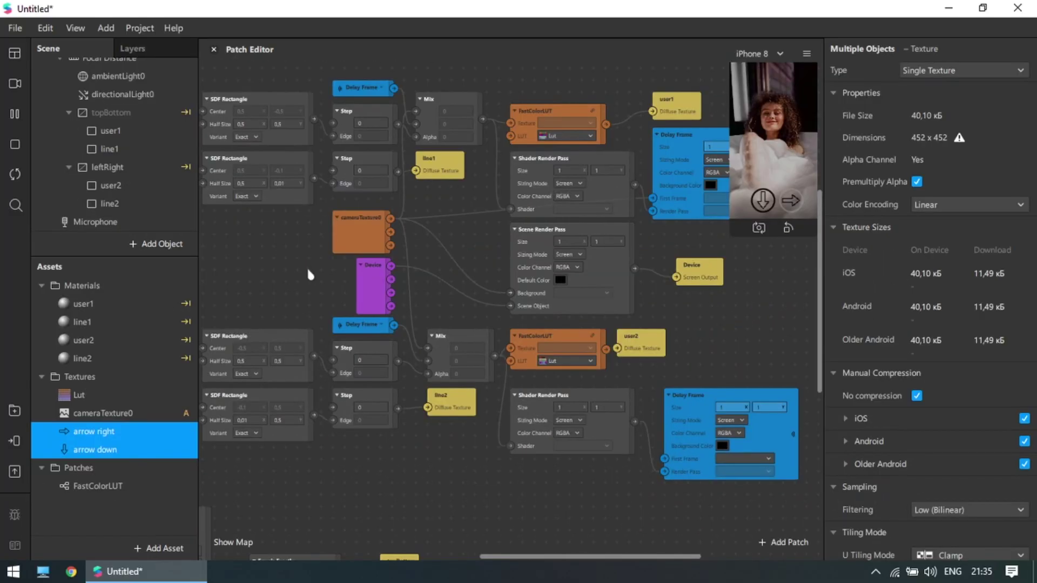
{"action": "scroll", "coordinate": [163, 170], "scroll_direction": "down", "scroll_amount": 5}
{"action": "middle_click_drag", "start_coordinate": [367, 383], "coordinate": [468, 397]}
{"action": "scroll", "coordinate": [510, 397], "scroll_direction": "up", "scroll_amount": 3}
{"action": "middle_click_drag", "start_coordinate": [566, 441], "coordinate": [610, 474]}
{"action": "scroll", "coordinate": [616, 463], "scroll_direction": "down", "scroll_amount": 3}
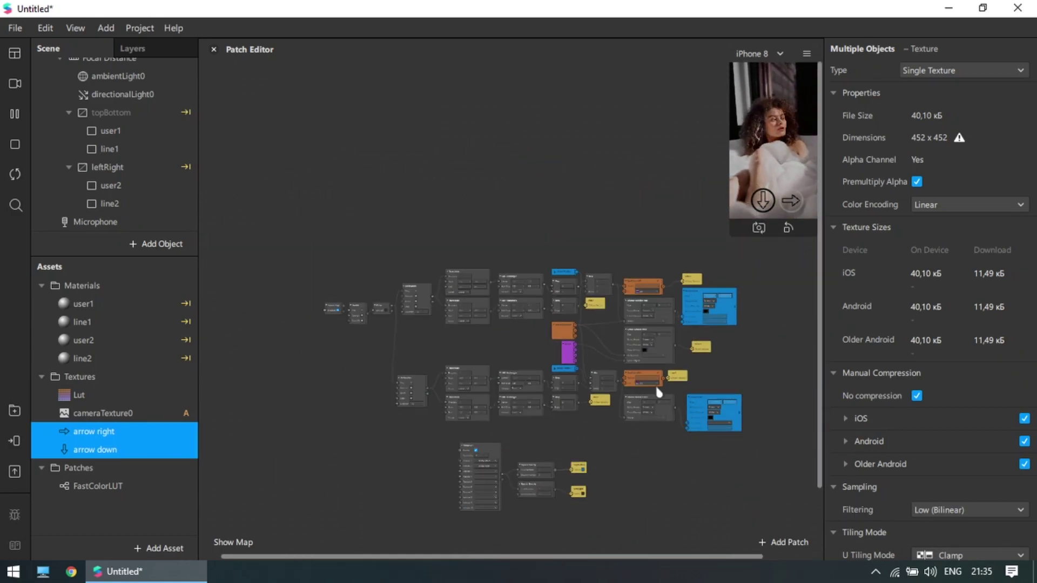